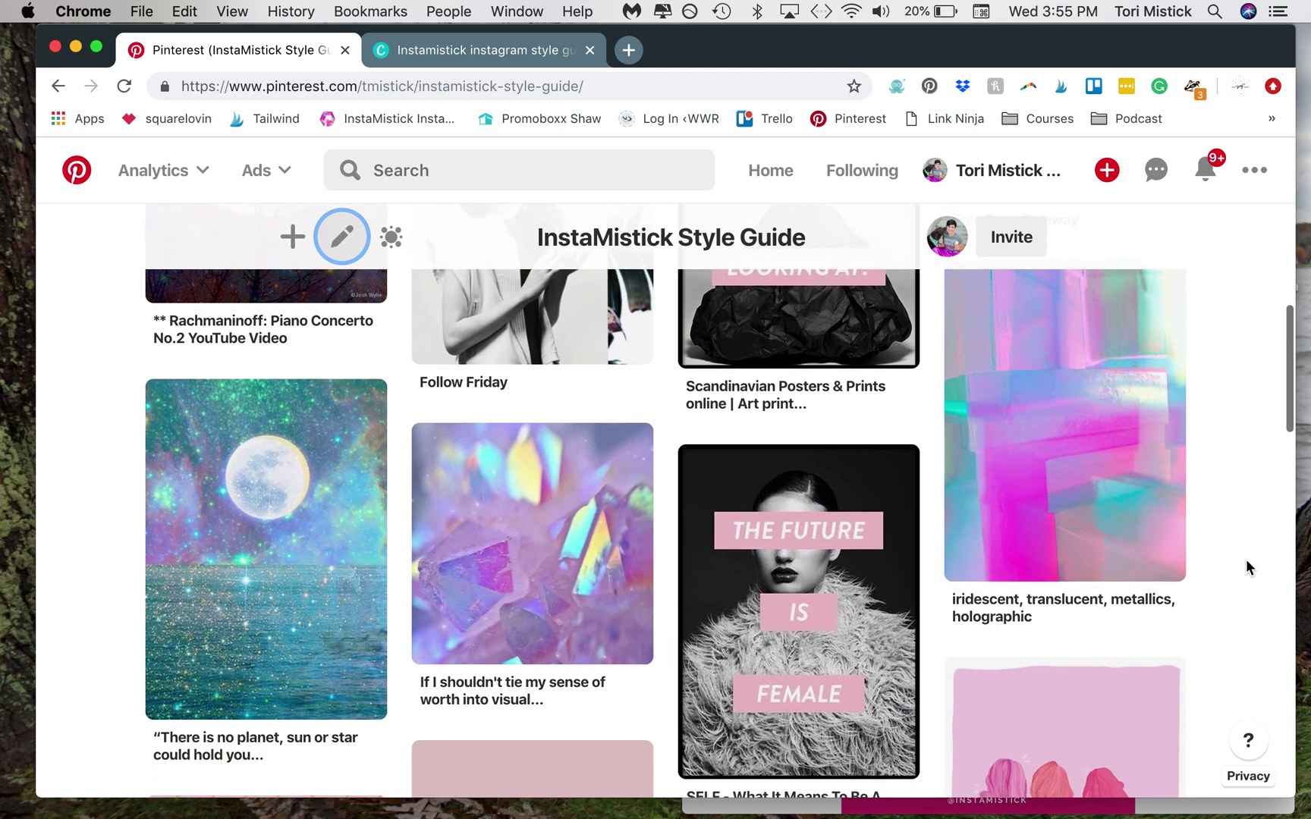
Step: Look over the pins on the InstaMistick Style Guide board and check the recent Pinterest searches
scroll(1245, 566, "down", 3)
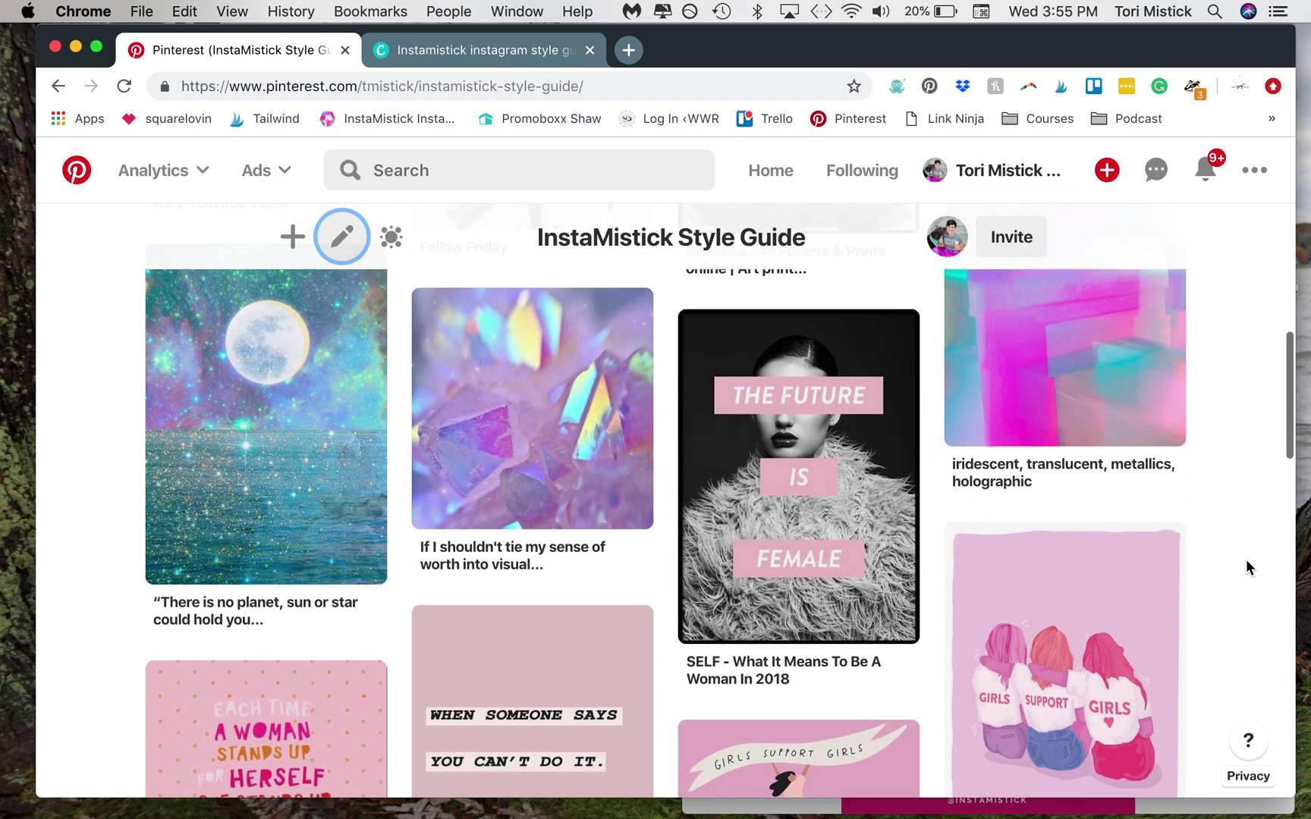
scroll(1245, 561, "down", 3)
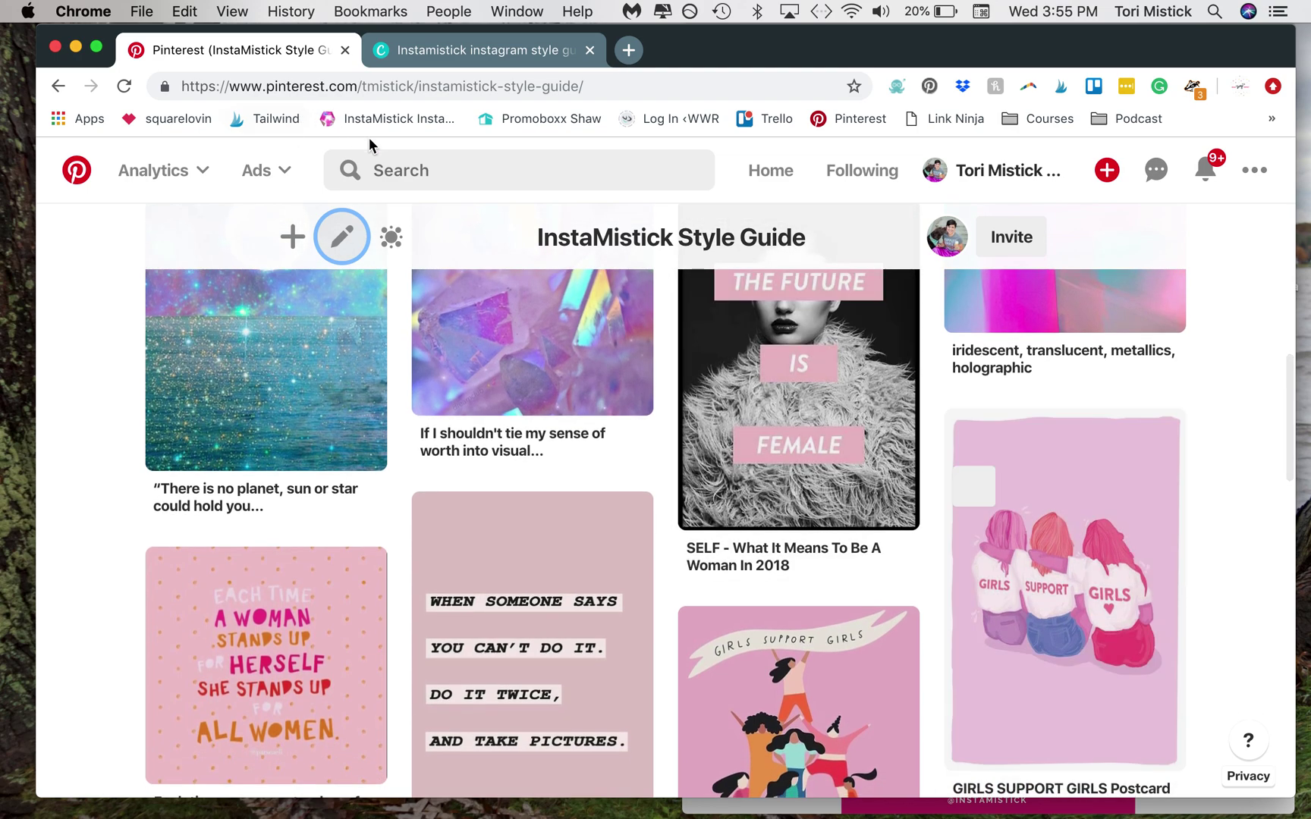
left_click(406, 172)
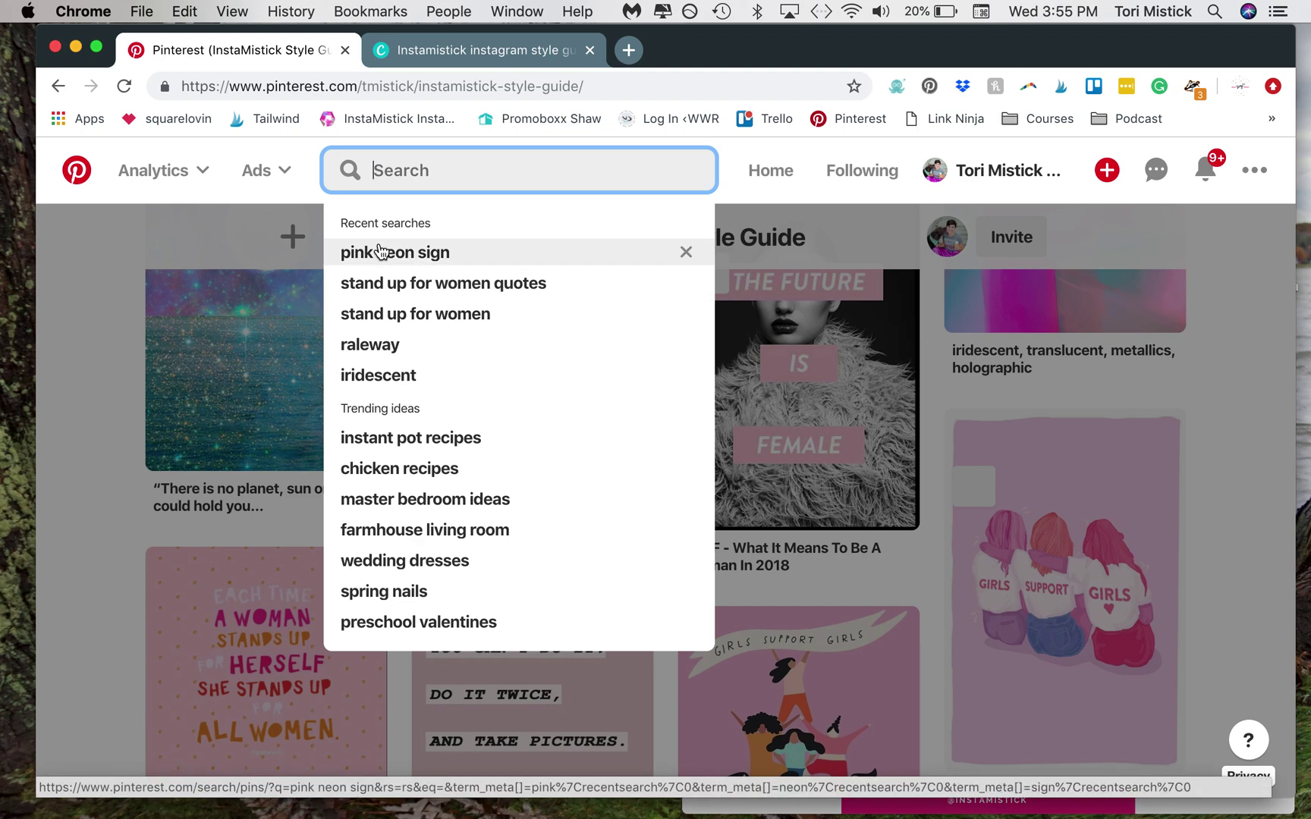
left_click(1214, 427)
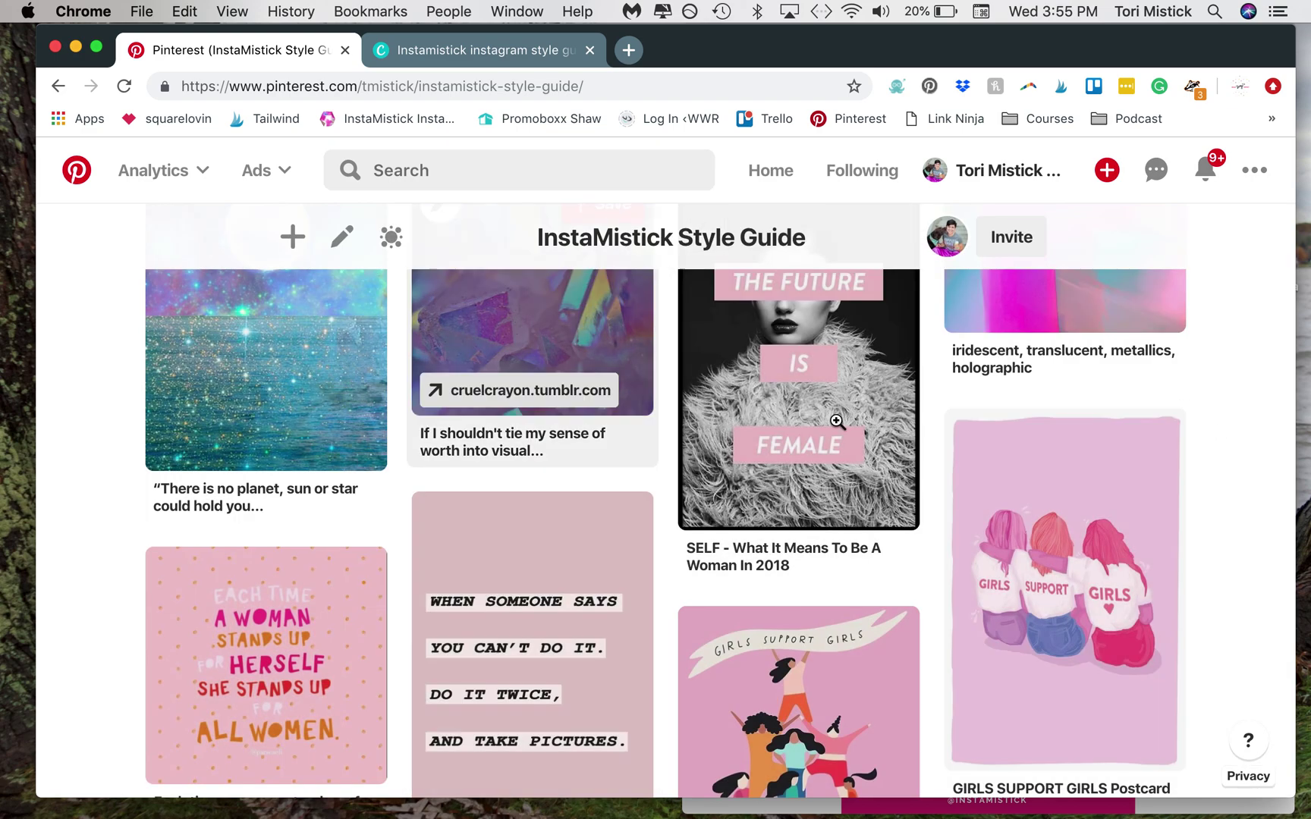
Step: Examine the board's remaining pins, from the women's empowerment quotes through the colourful buildings to the geode and crystal images
scroll(1234, 504, "down", 5)
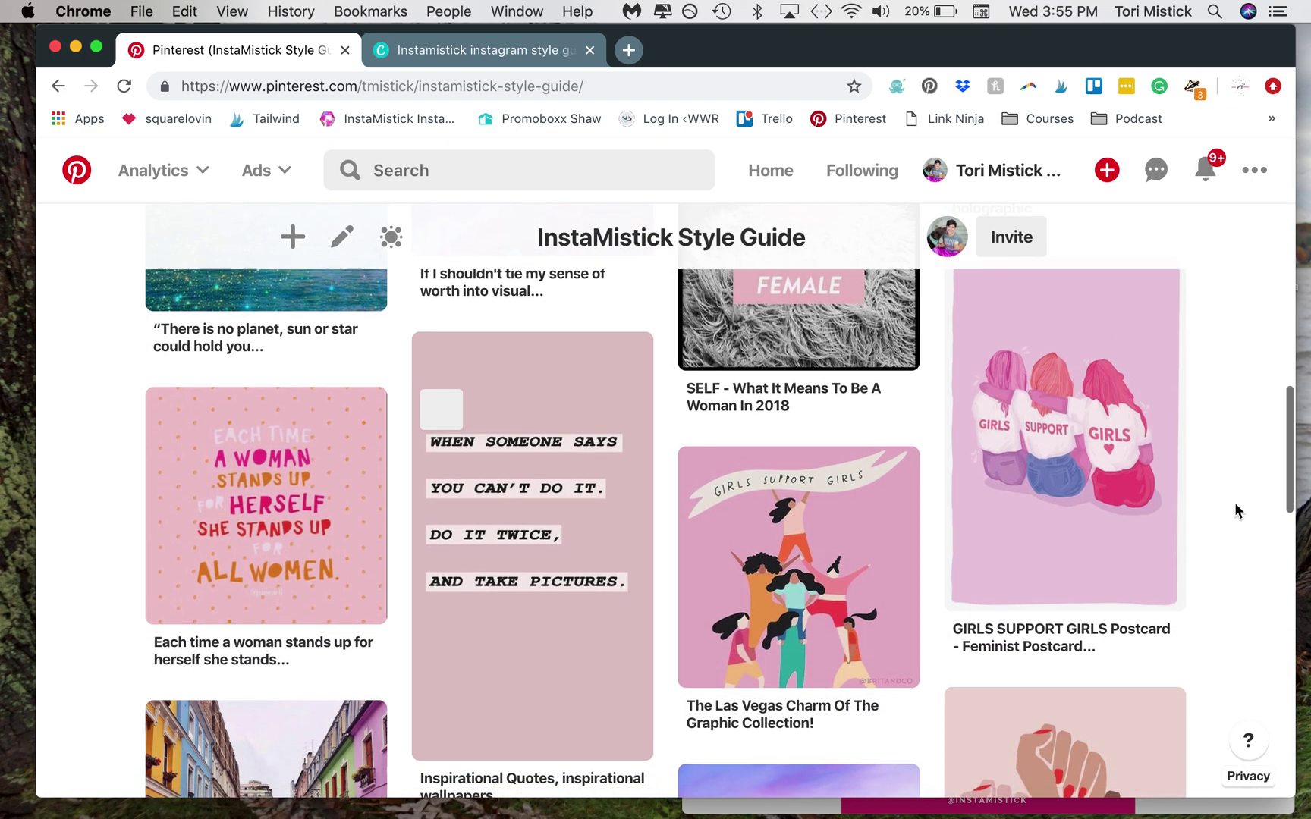
scroll(1230, 516, "down", 3)
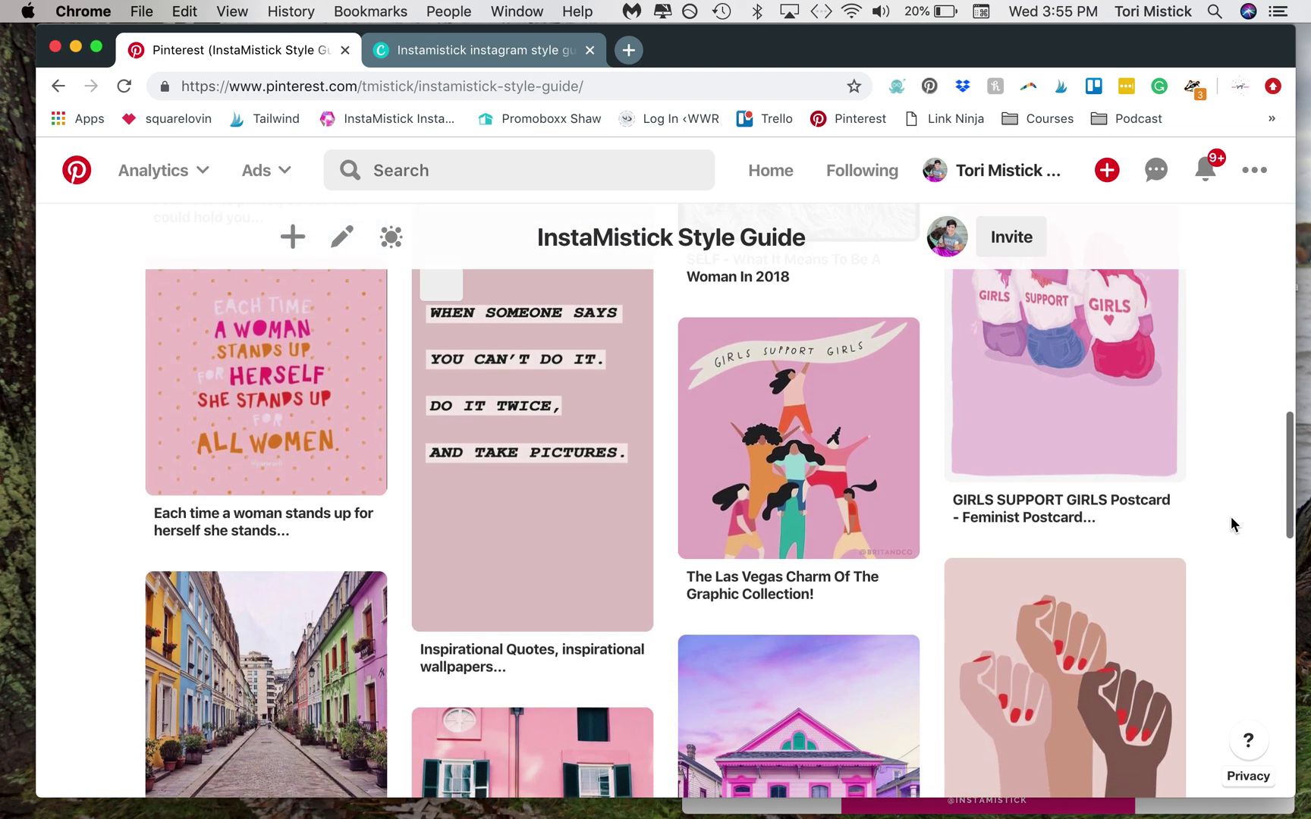
scroll(1229, 515, "down", 5)
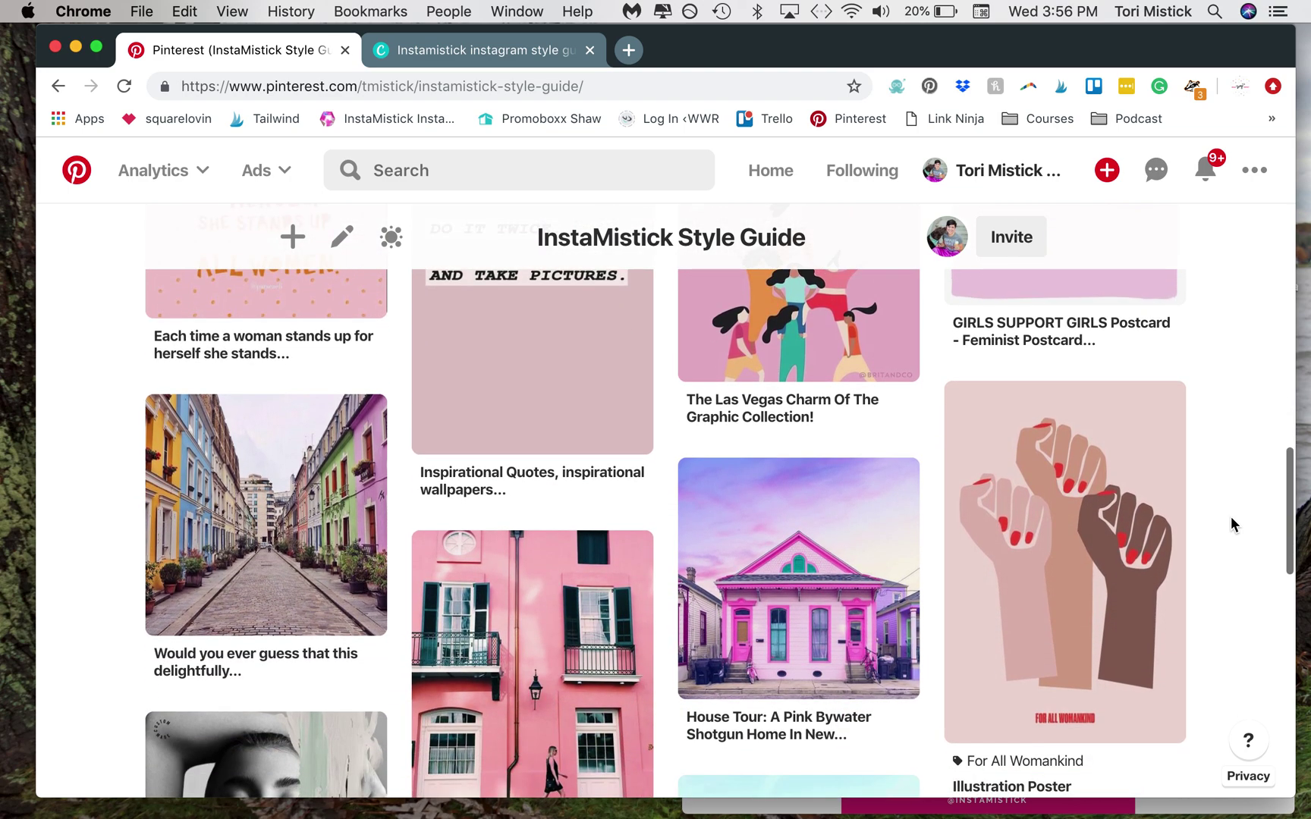
scroll(1230, 515, "down", 3)
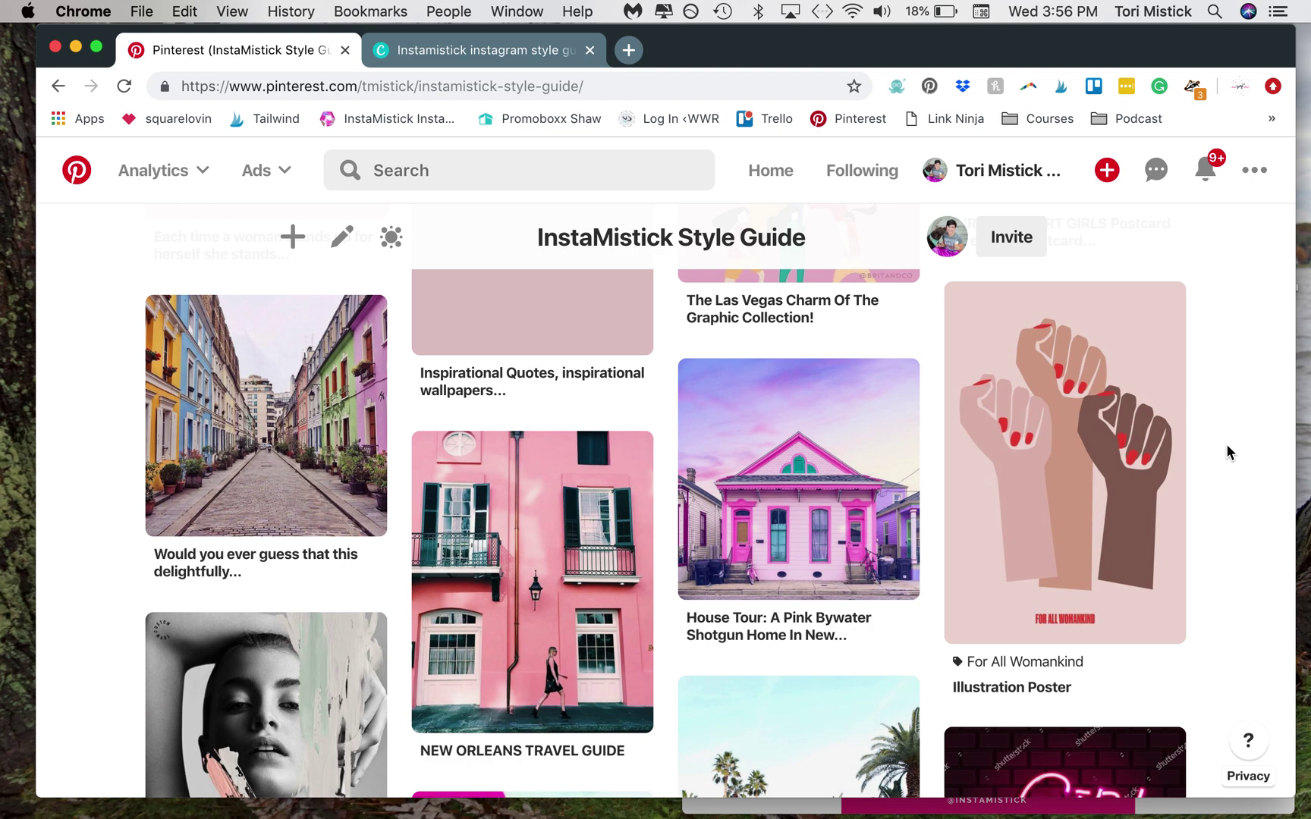
scroll(1227, 447, "down", 4)
scroll(1208, 470, "down", 5)
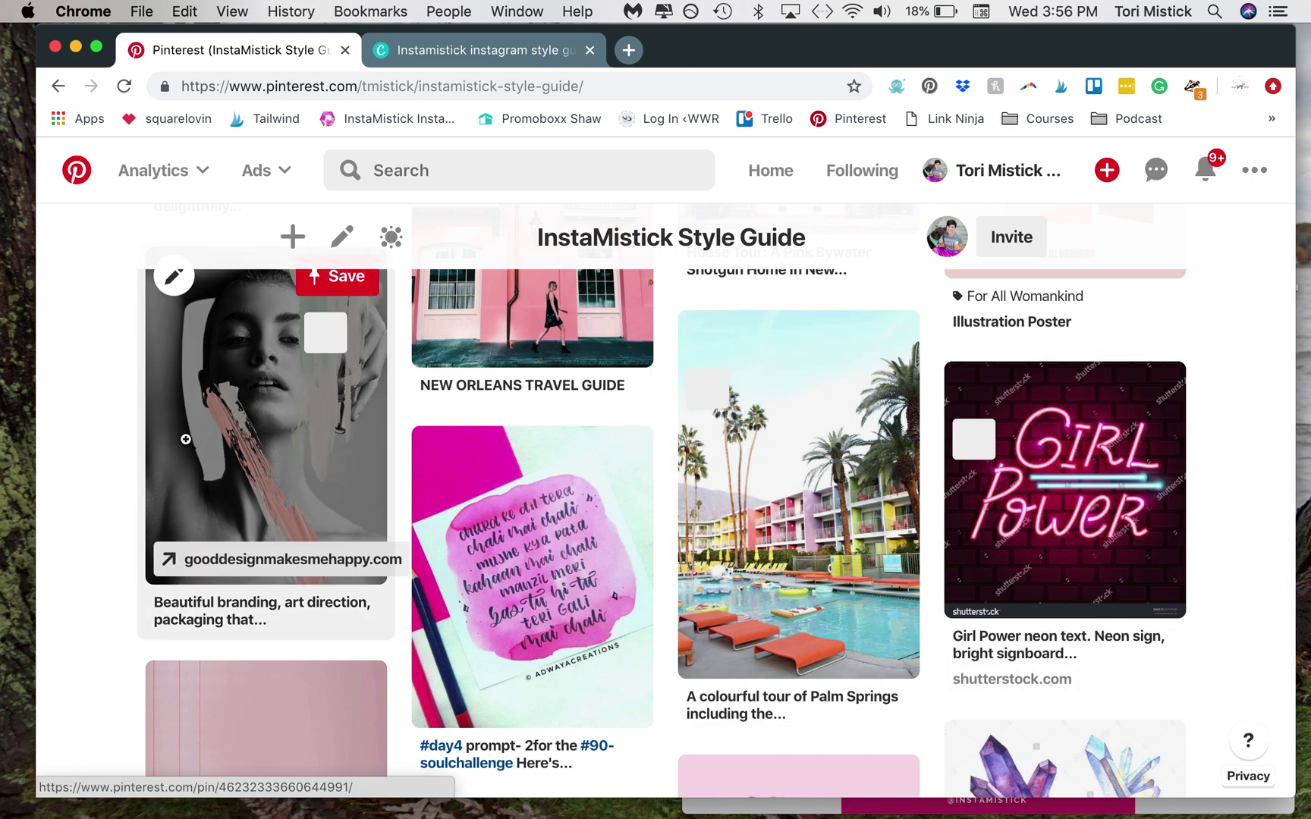
scroll(185, 439, "up", 2)
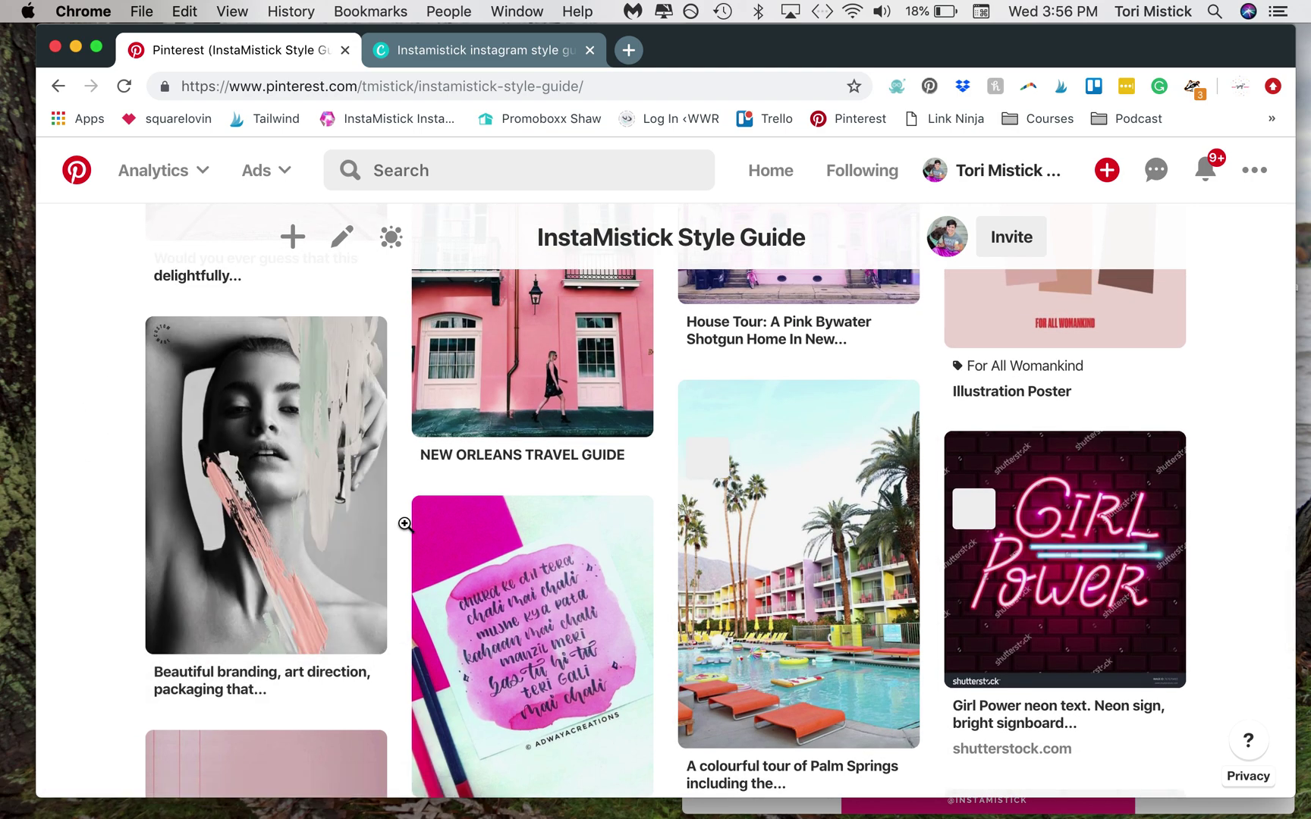
scroll(402, 520, "down", 10)
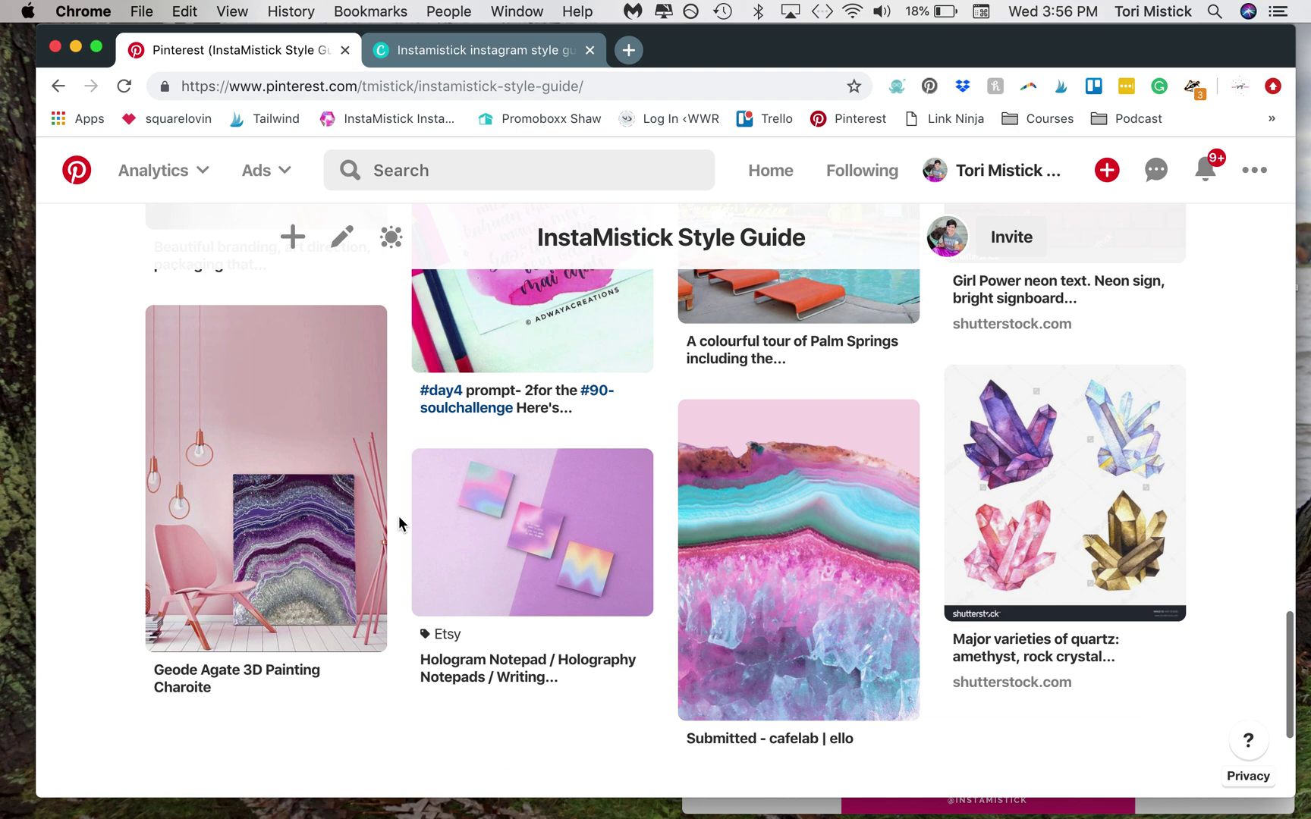
Step: Review the style guide pins again from the end of the board back up to its title
scroll(398, 516, "up", 20)
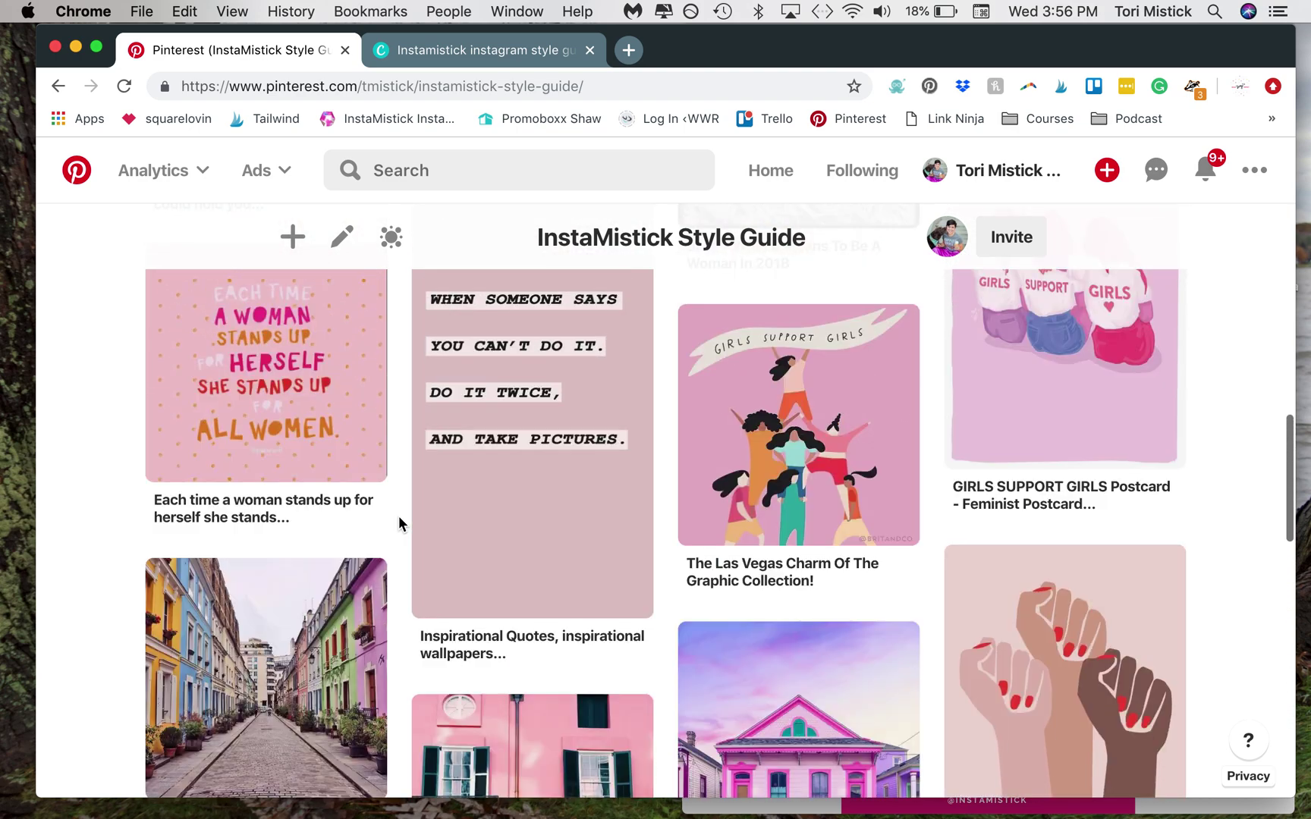
scroll(398, 516, "up", 10)
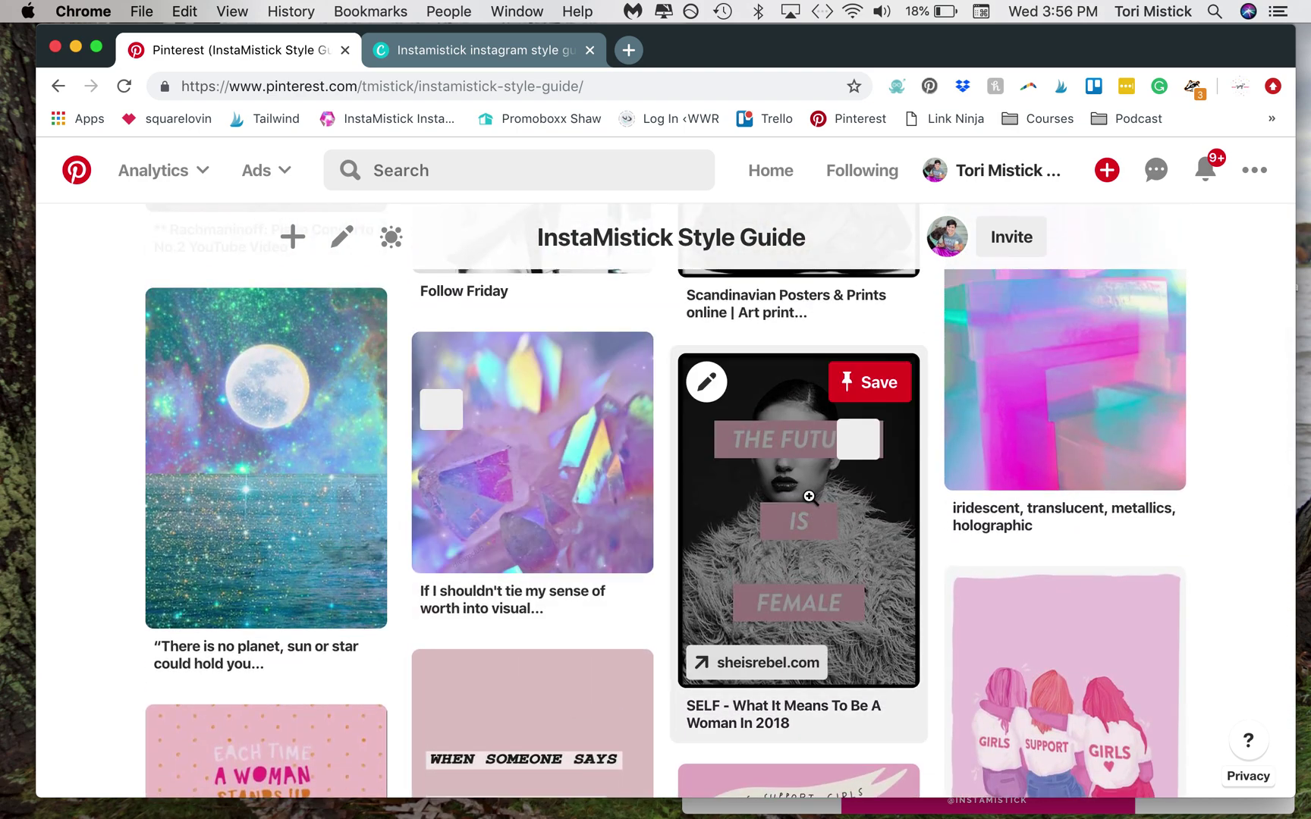
scroll(809, 496, "up", 7)
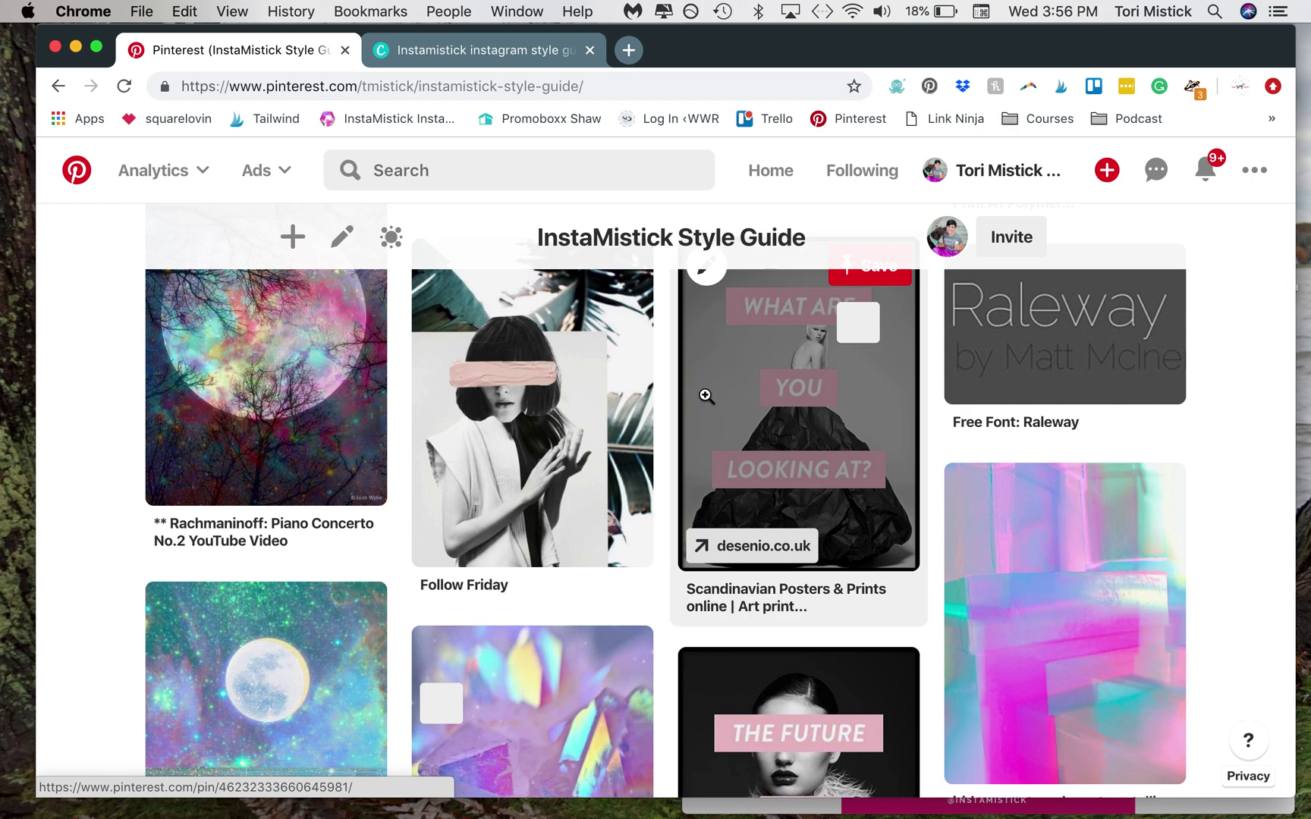
scroll(672, 398, "up", 3)
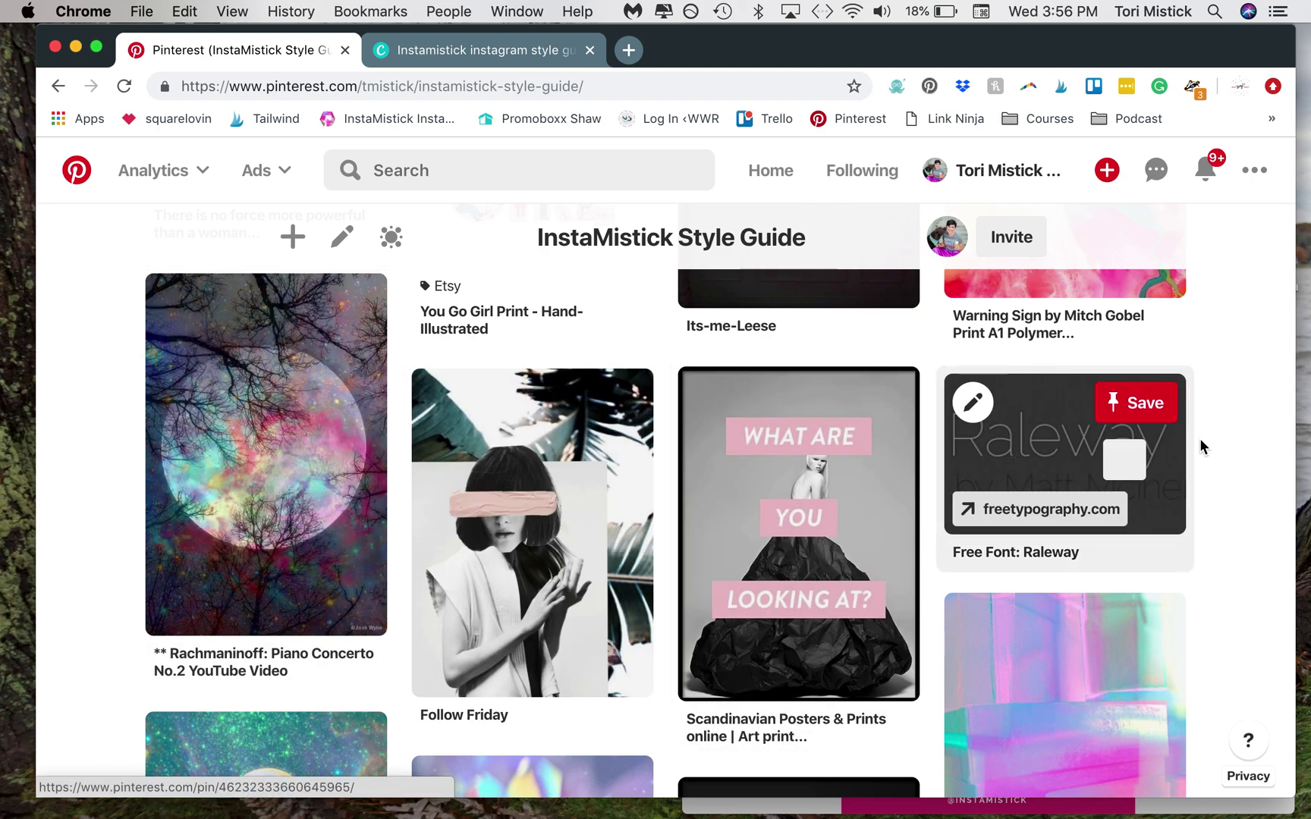
scroll(1196, 531, "up", 6)
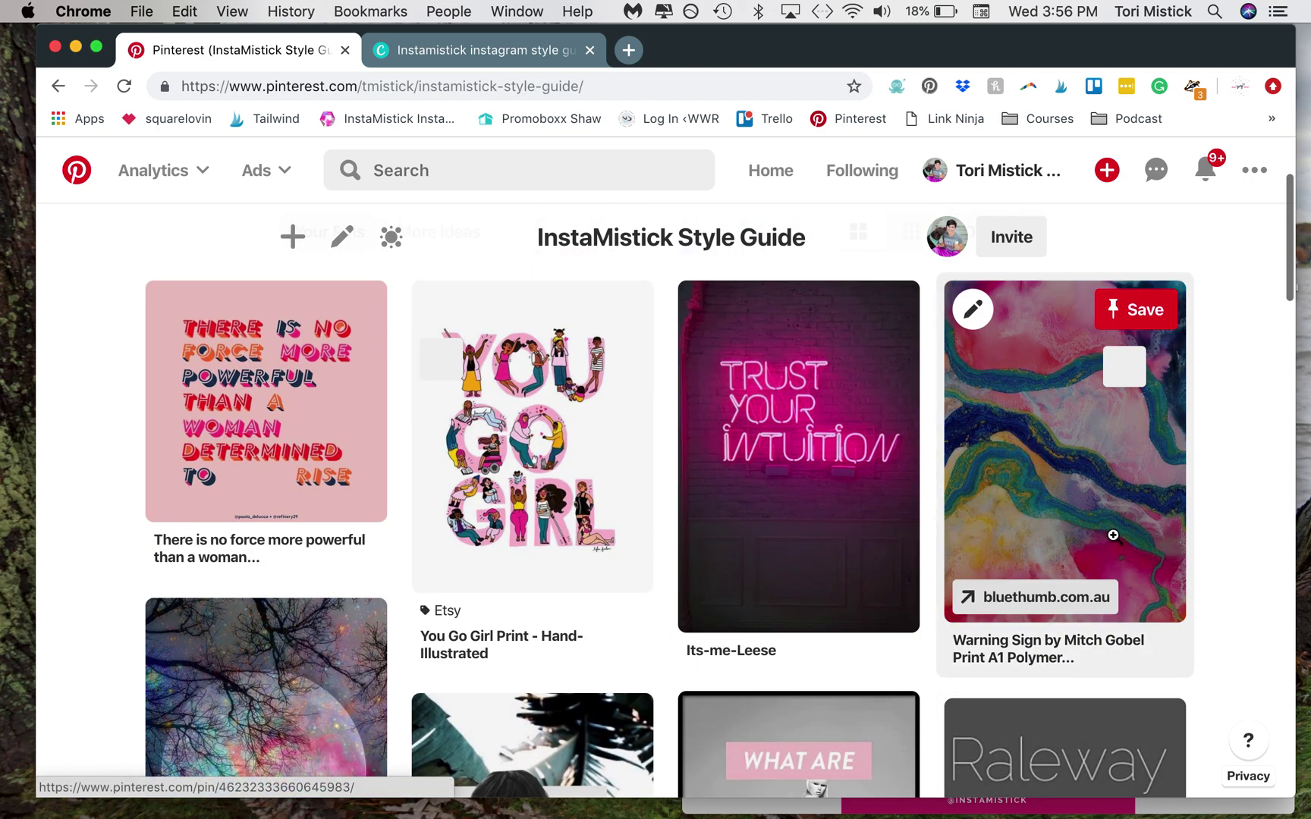
scroll(1100, 532, "up", 1)
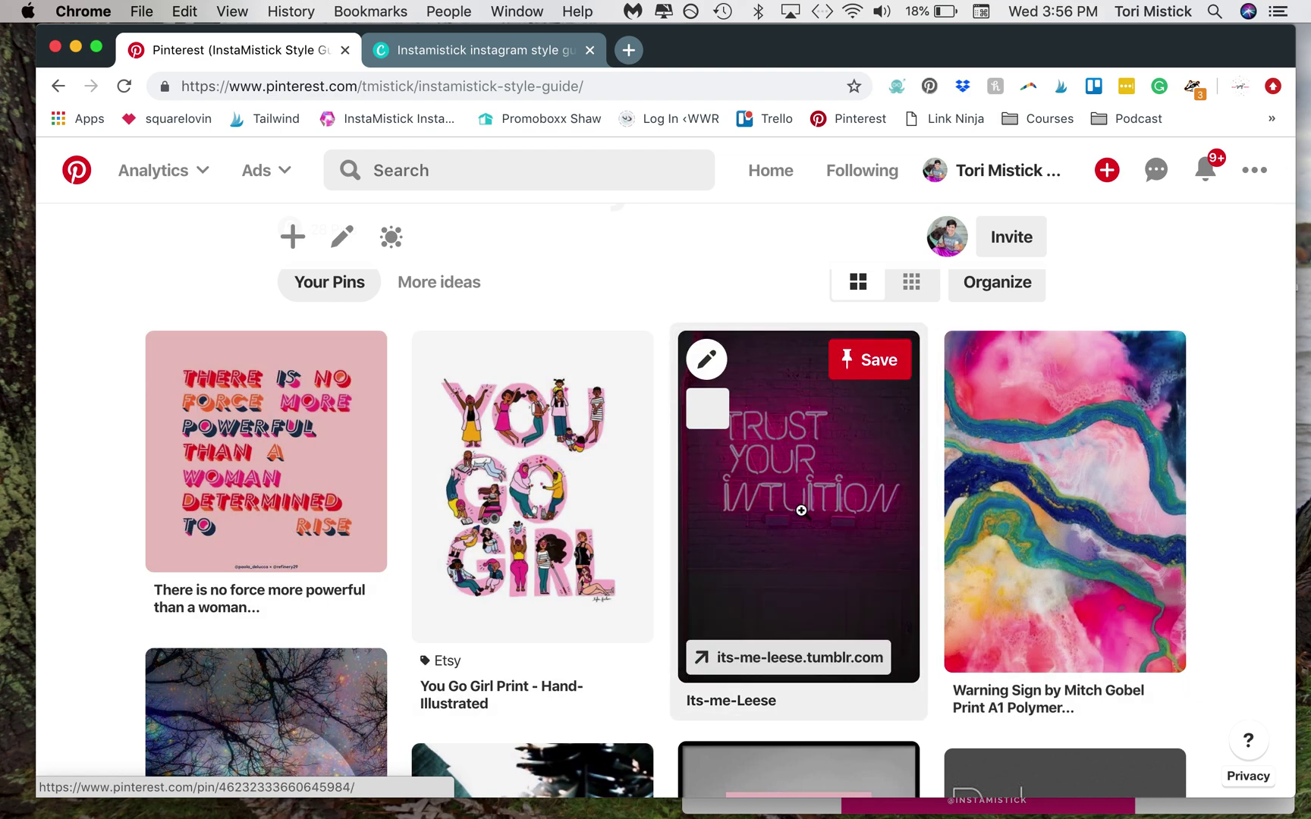
scroll(1223, 406, "up", 3)
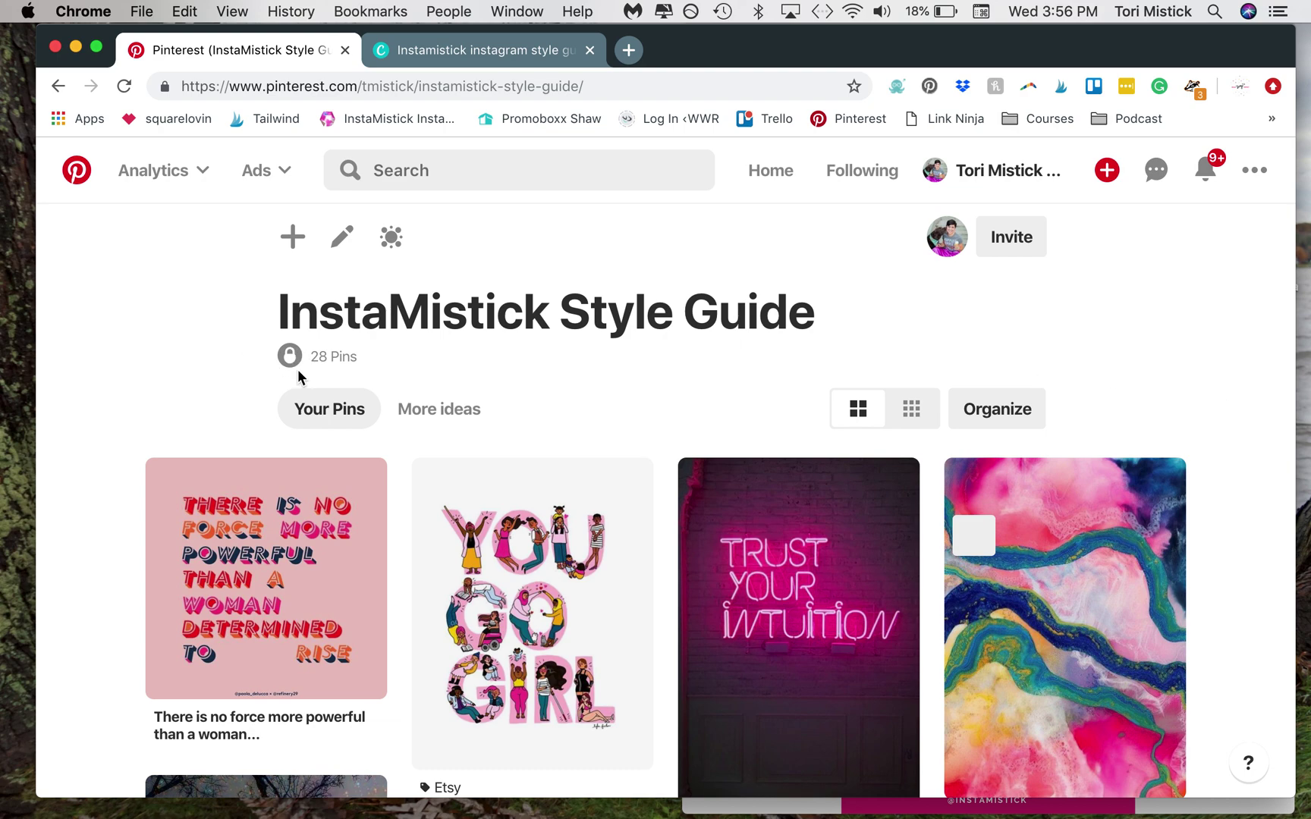
Step: Review the board's description, Secret and collaborator settings in its edit form and save the board
left_click(342, 239)
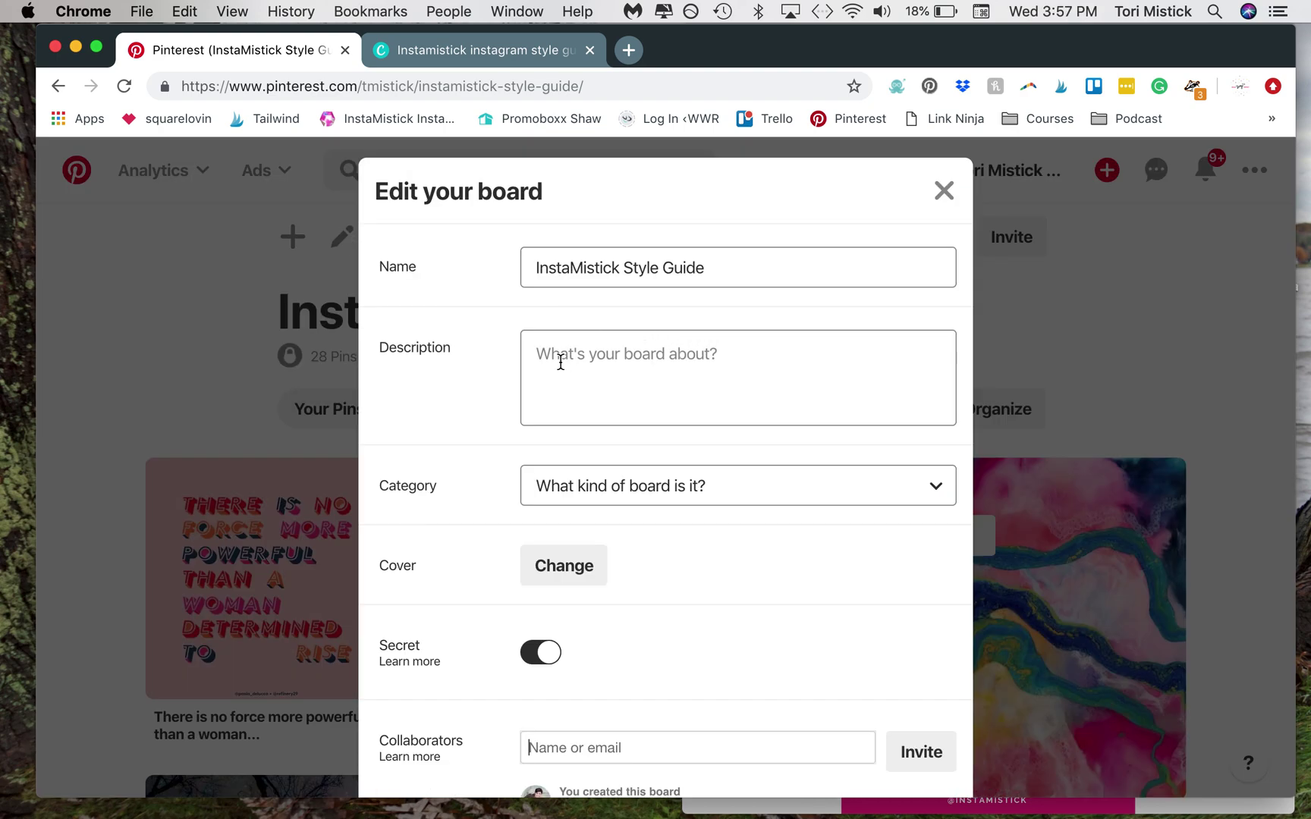
left_click(713, 360)
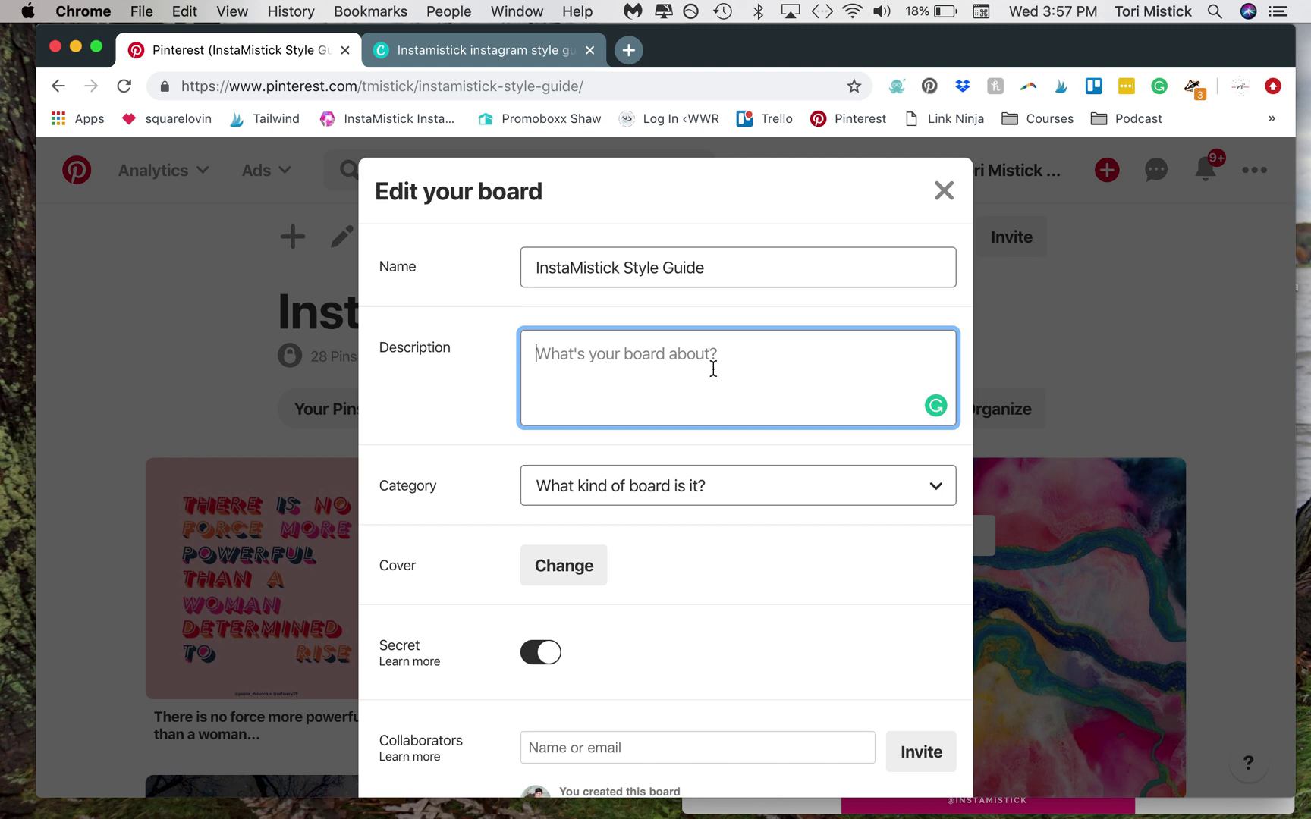
scroll(693, 520, "down", 3)
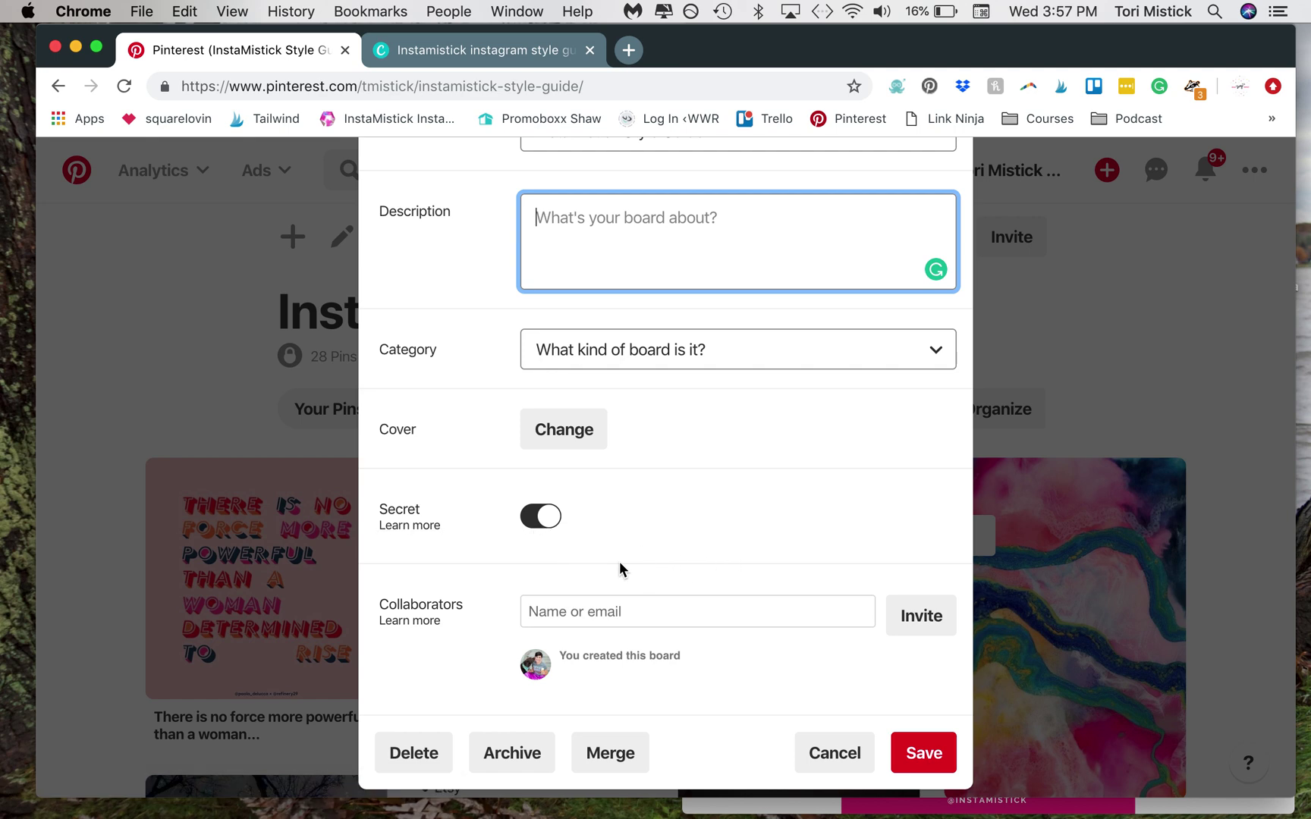
left_click(555, 609)
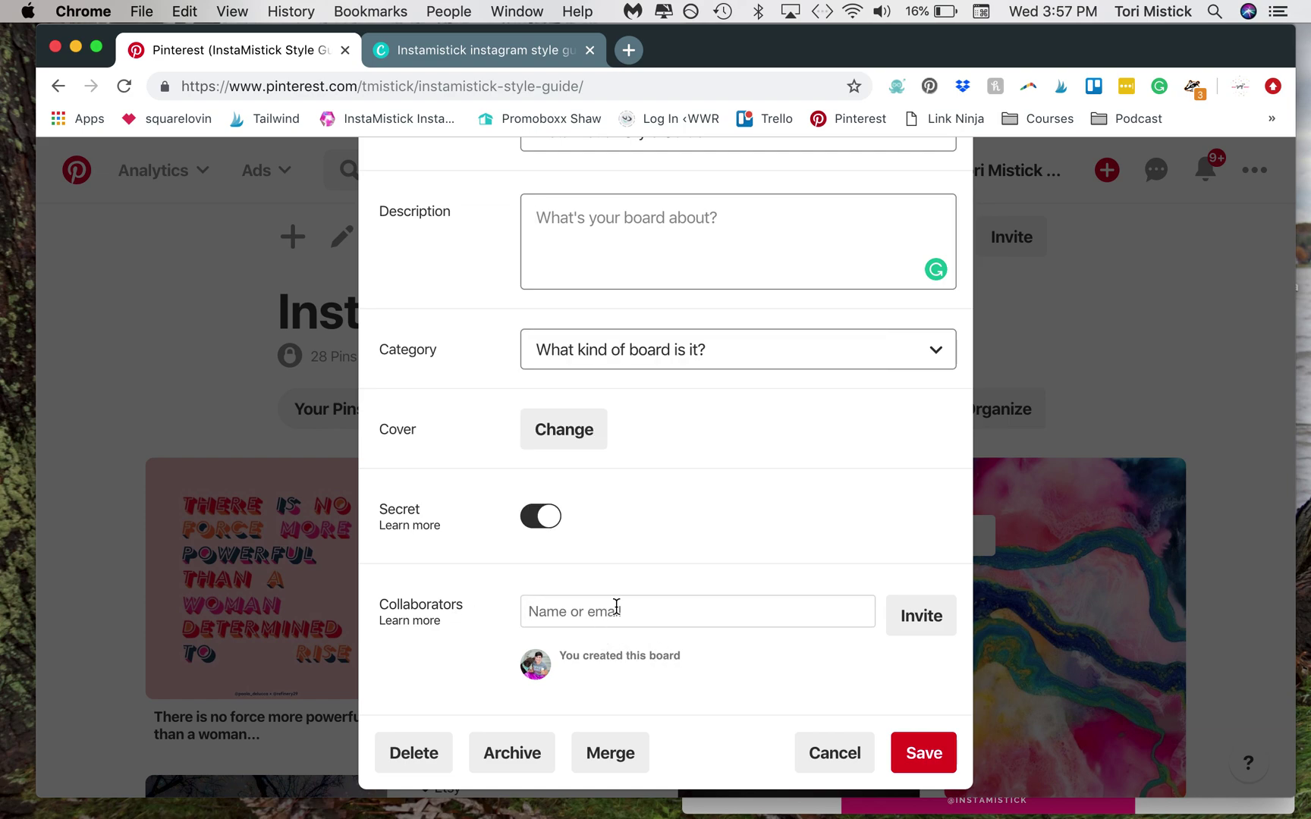
left_click(925, 761)
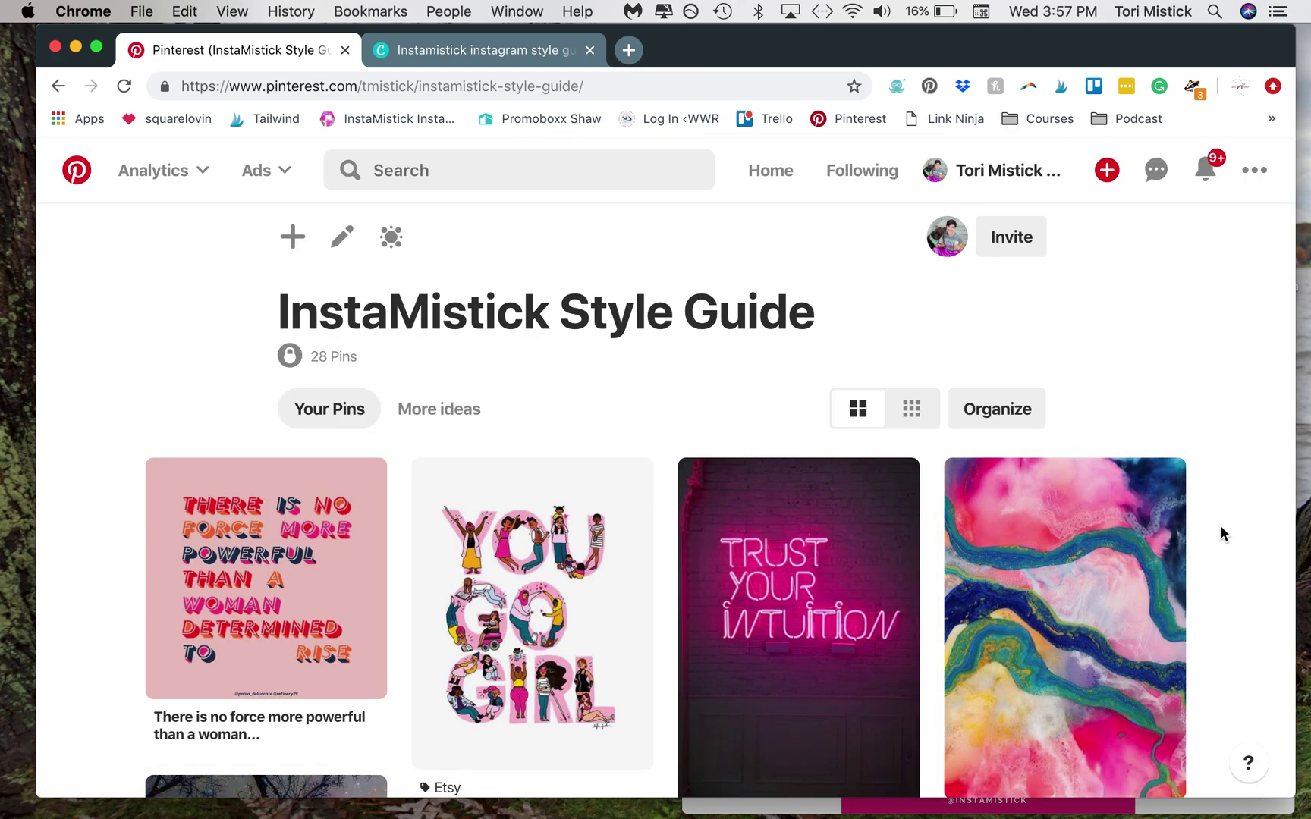
Step: Examine the saved pins from the start of the board for recurring colours, fonts, textures and image themes
scroll(1211, 494, "down", 5)
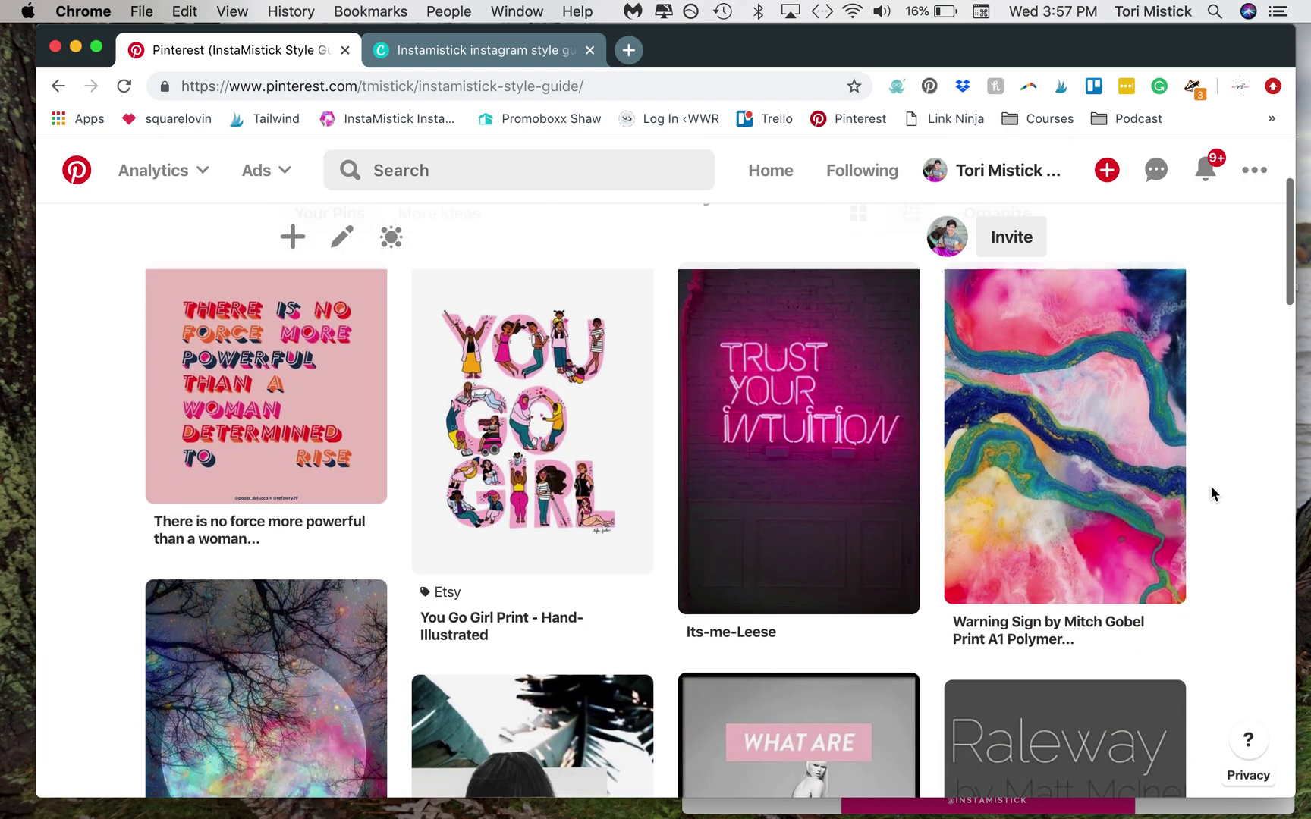
scroll(1210, 487, "down", 5)
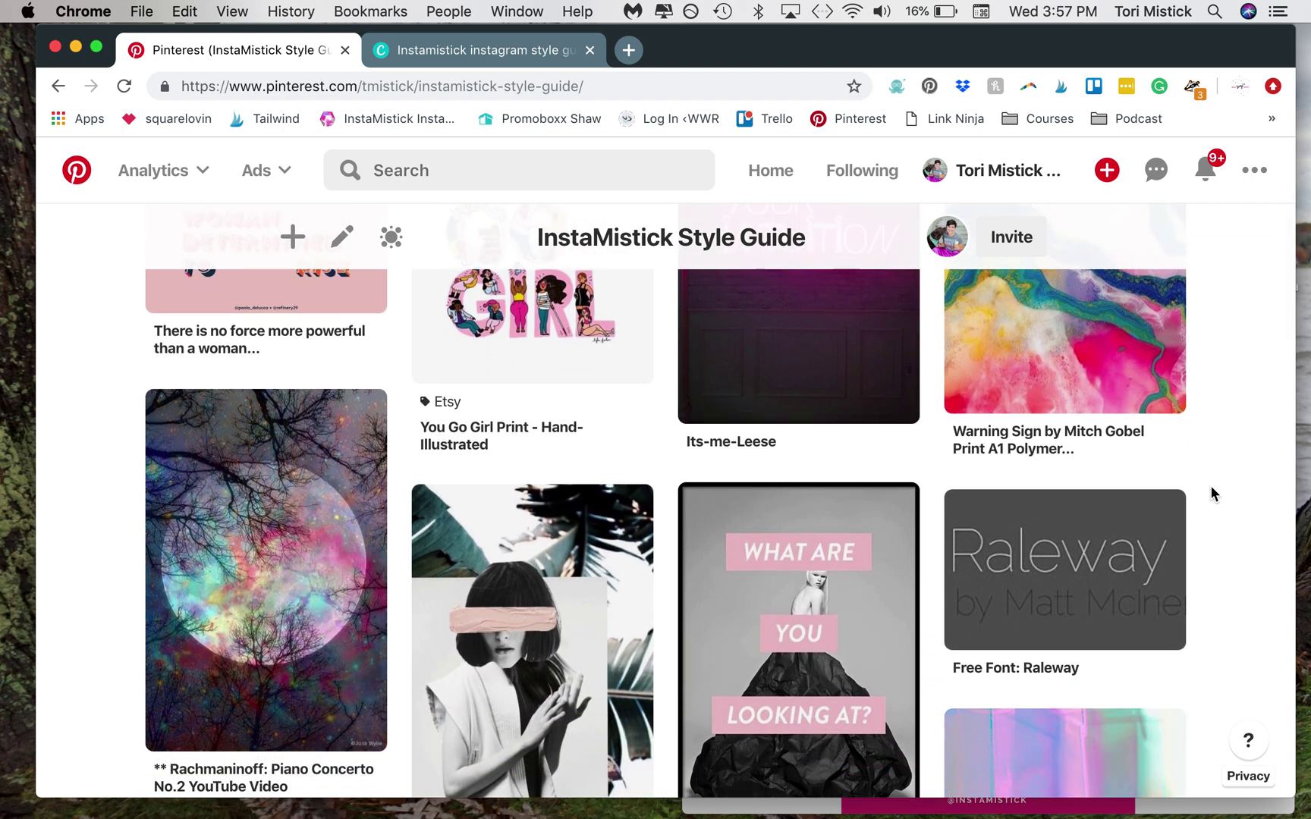
scroll(1211, 493, "down", 10)
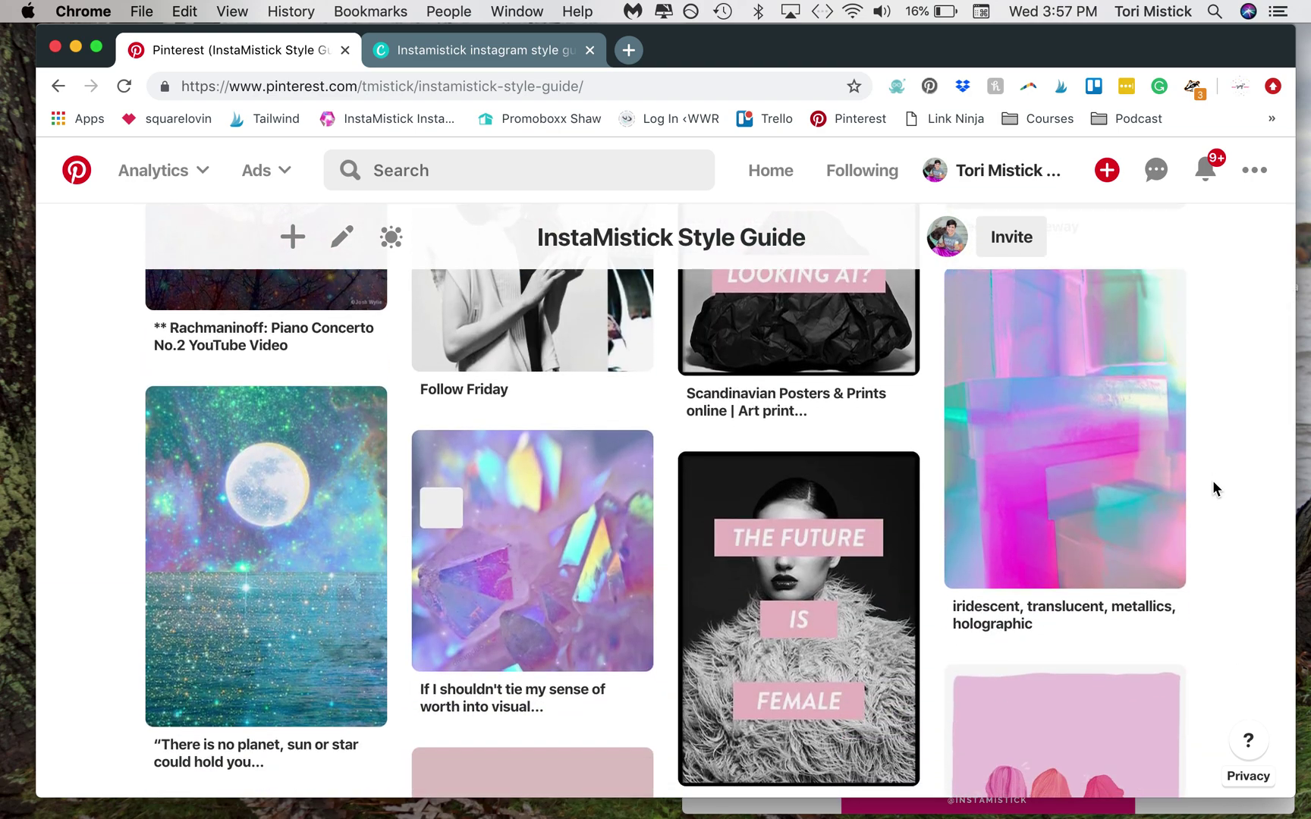
scroll(1213, 483, "down", 8)
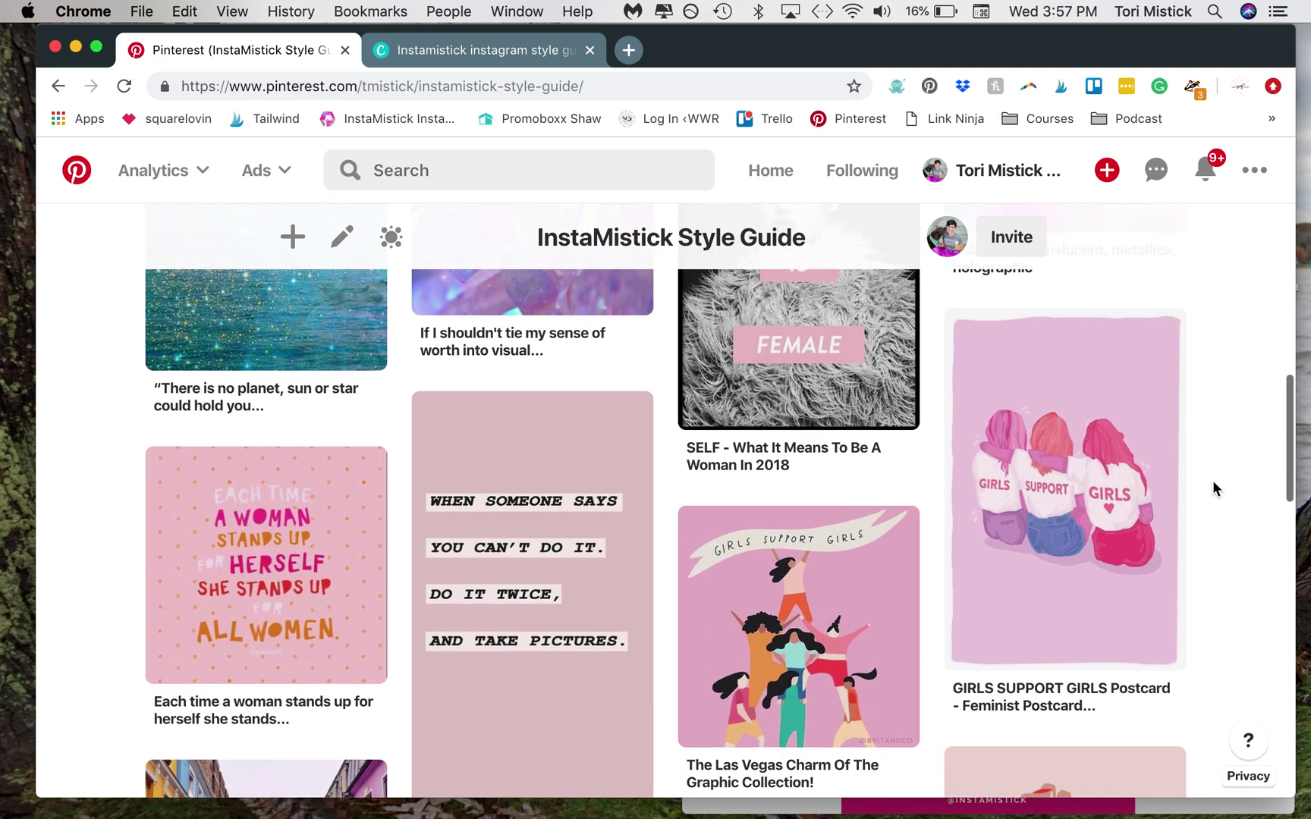
scroll(1213, 483, "down", 2)
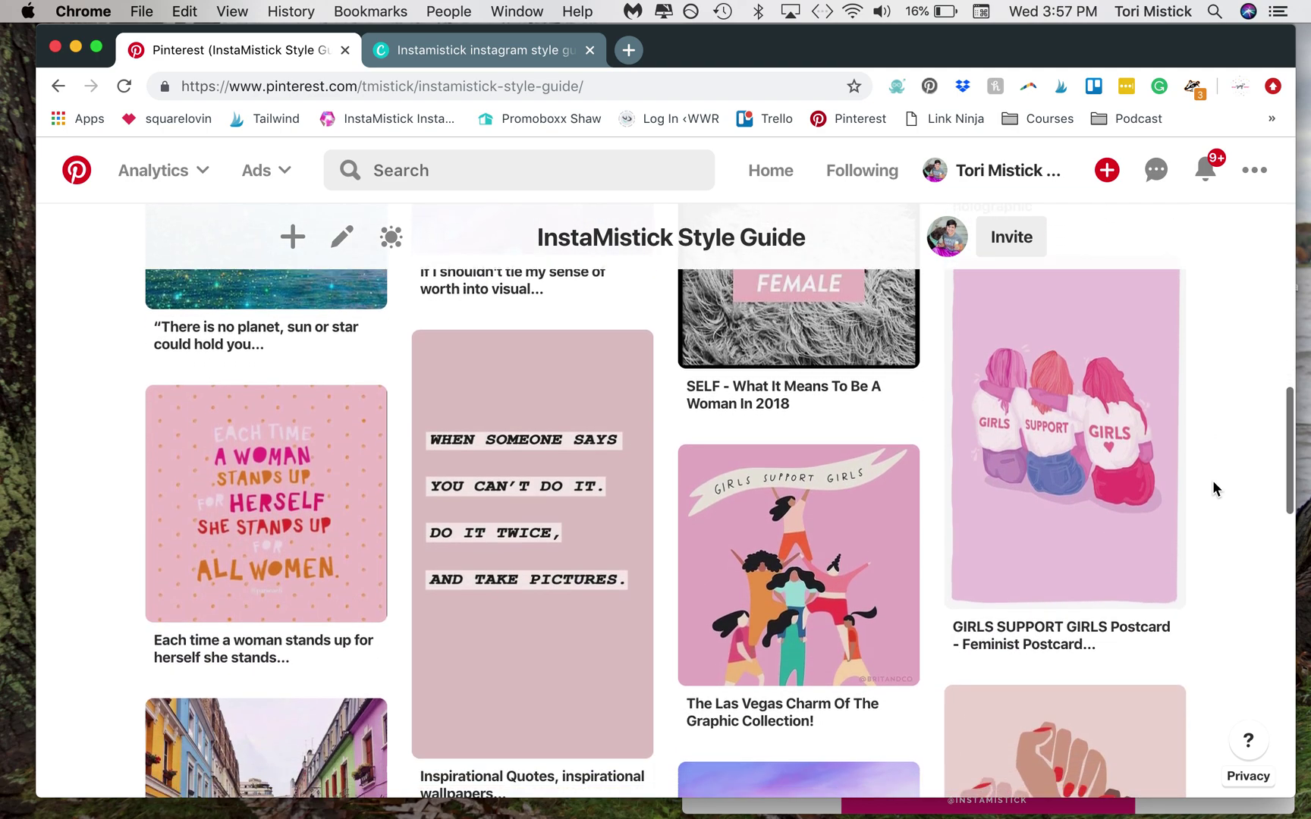
scroll(1213, 483, "down", 5)
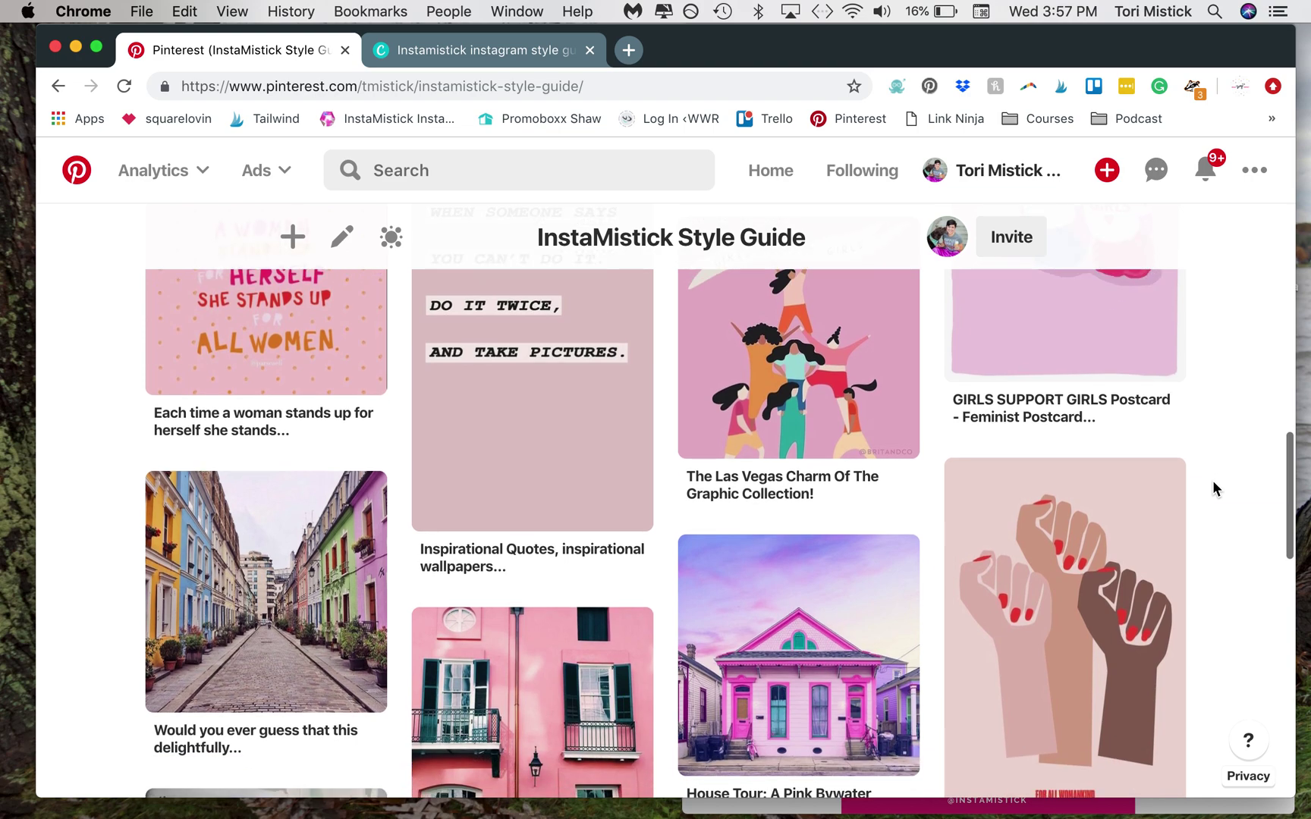
scroll(1213, 483, "down", 3)
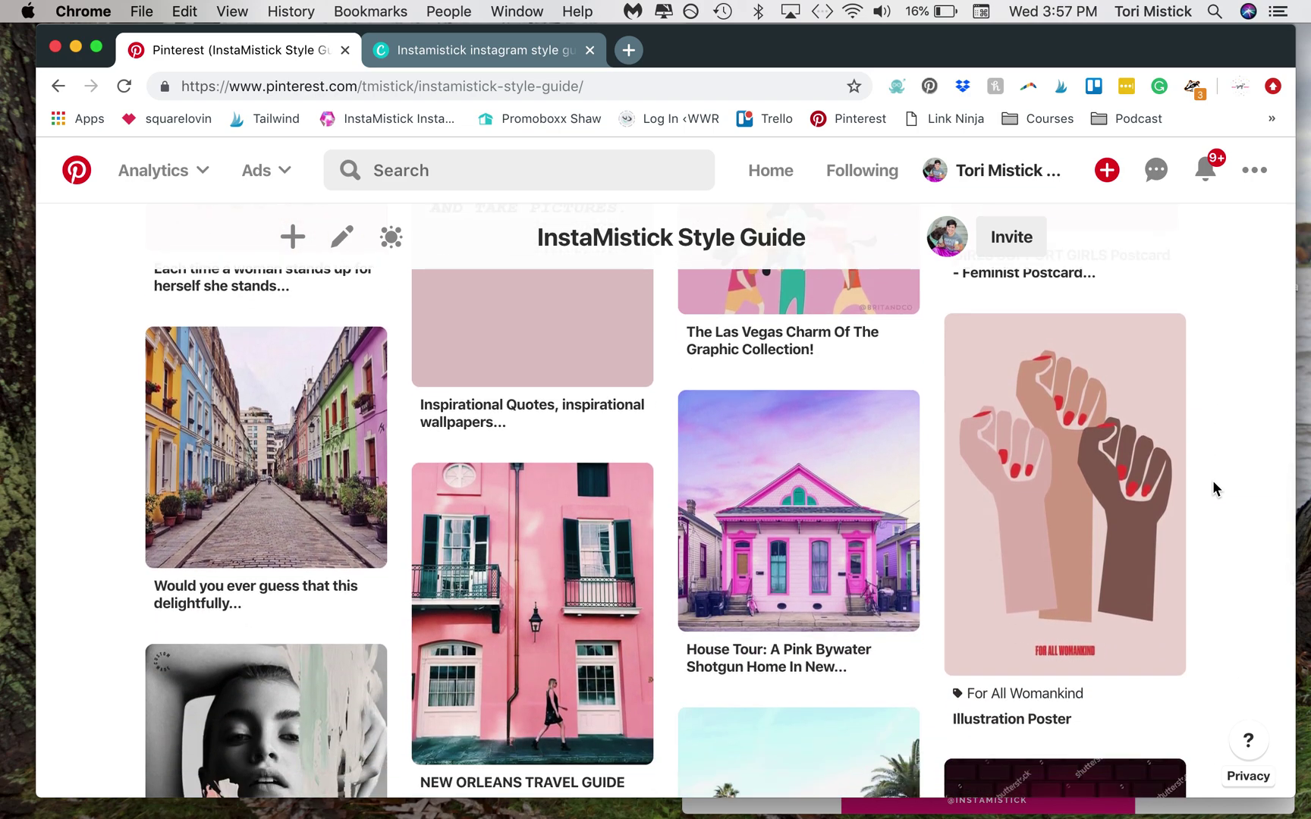
scroll(1212, 486, "down", 2)
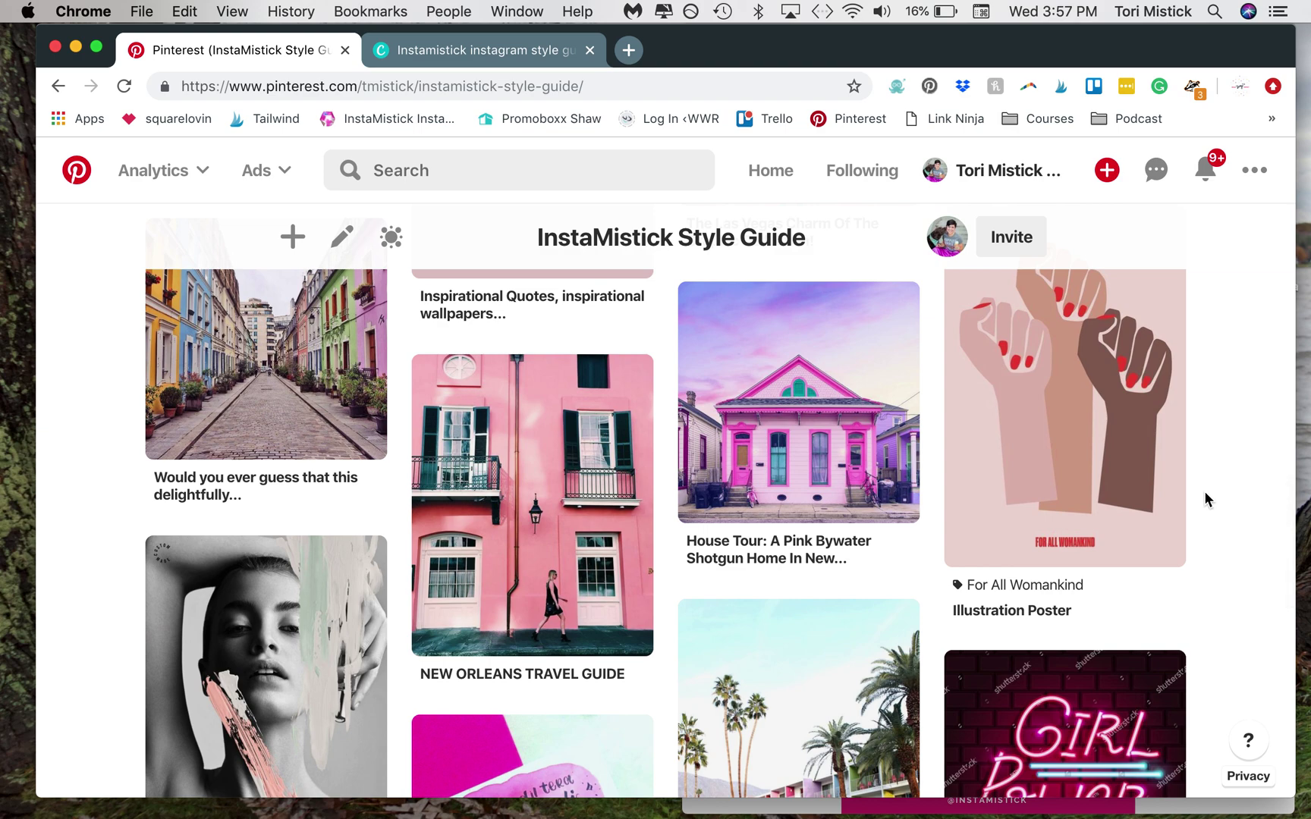
scroll(1205, 498, "down", 5)
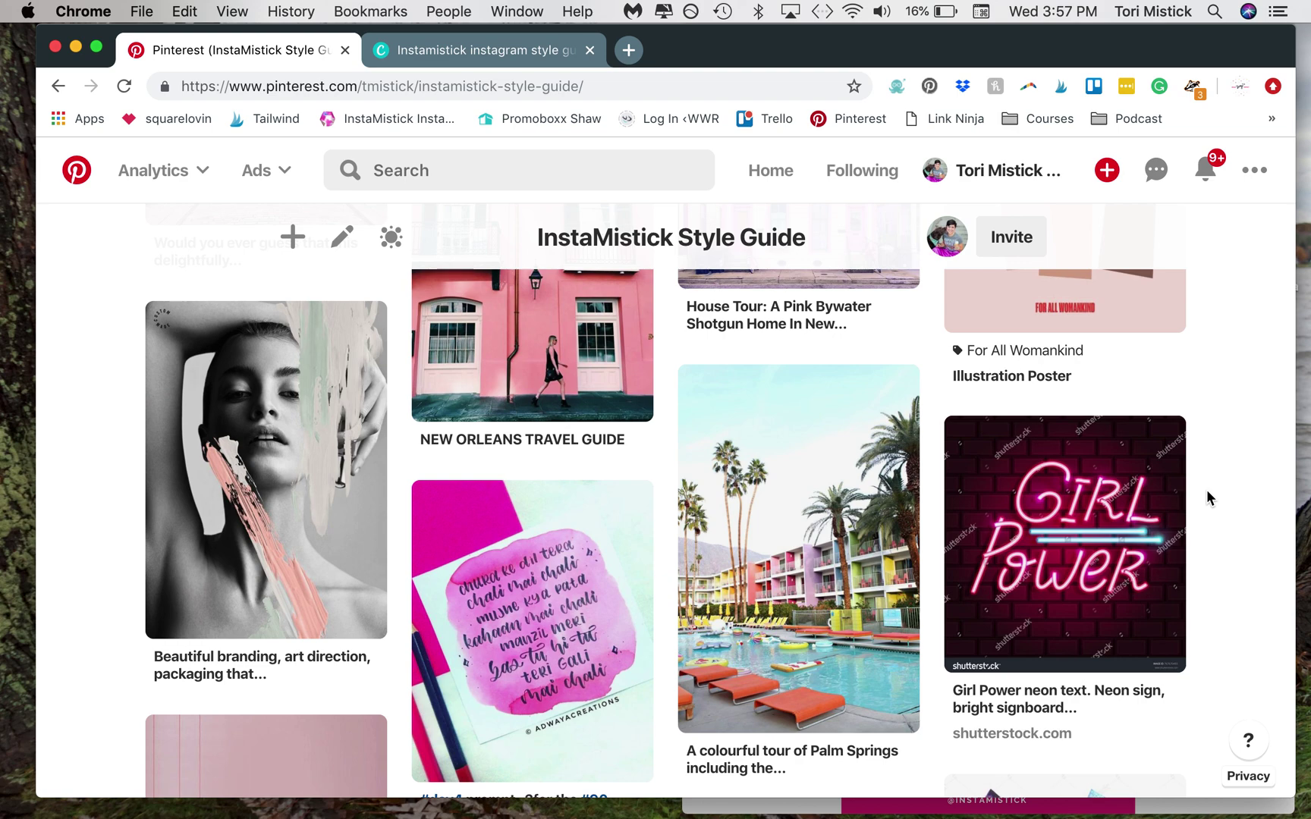
scroll(1207, 492, "down", 3)
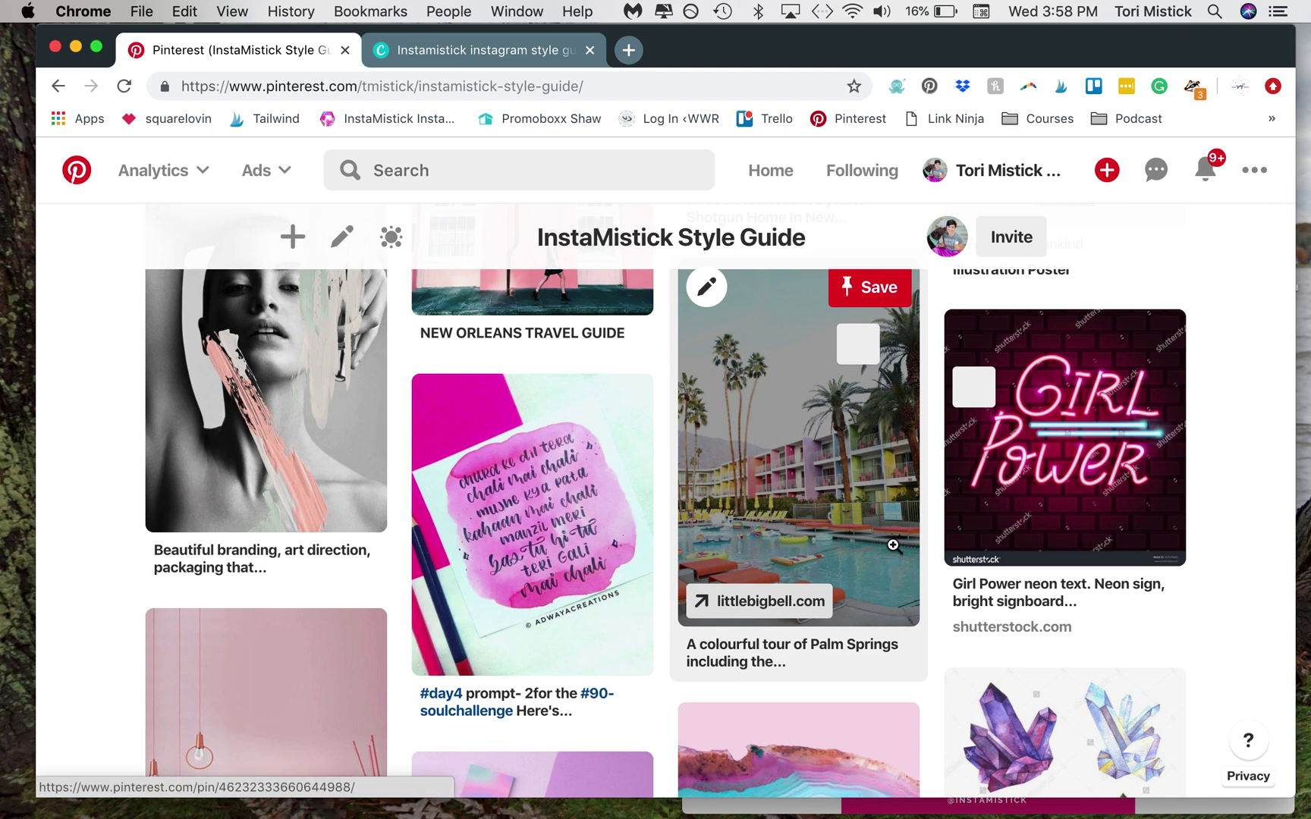
scroll(1228, 510, "down", 2)
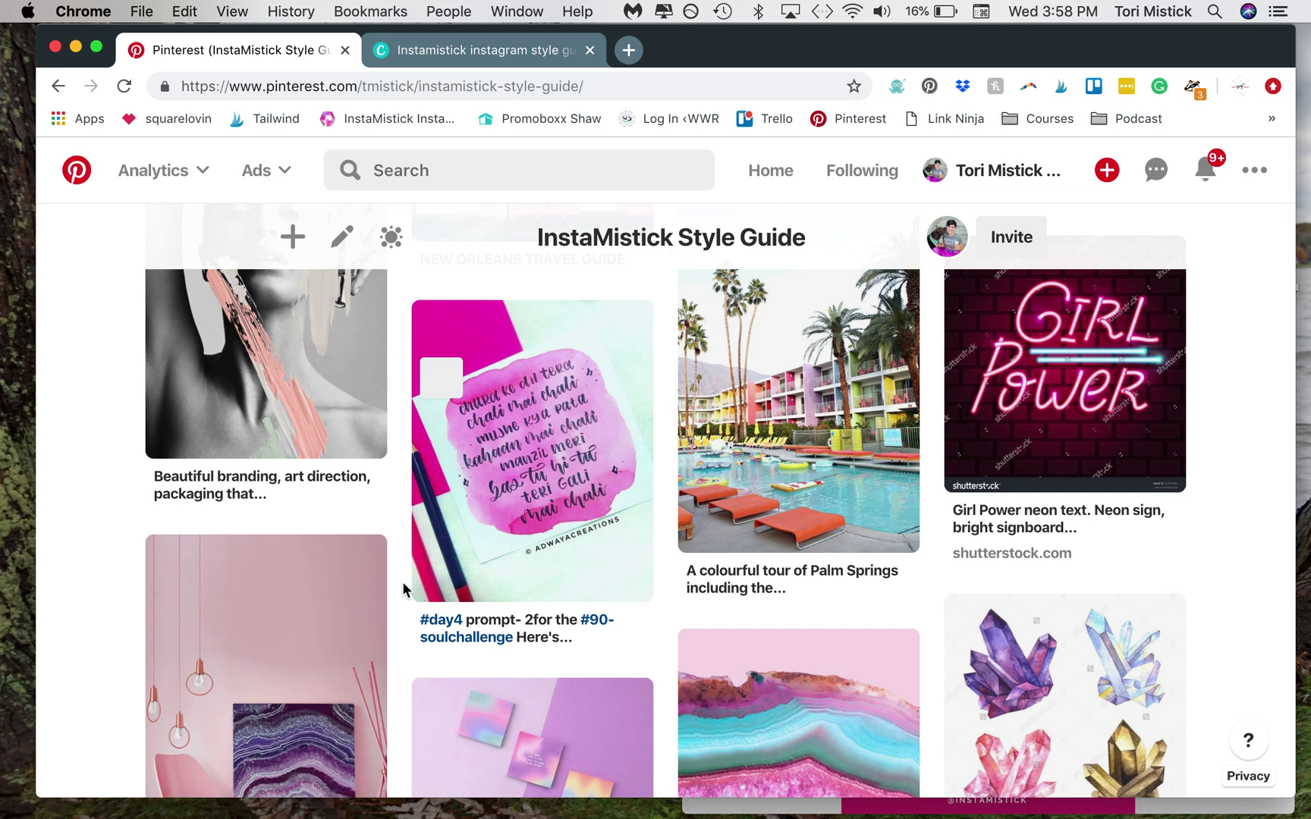
scroll(404, 586, "down", 4)
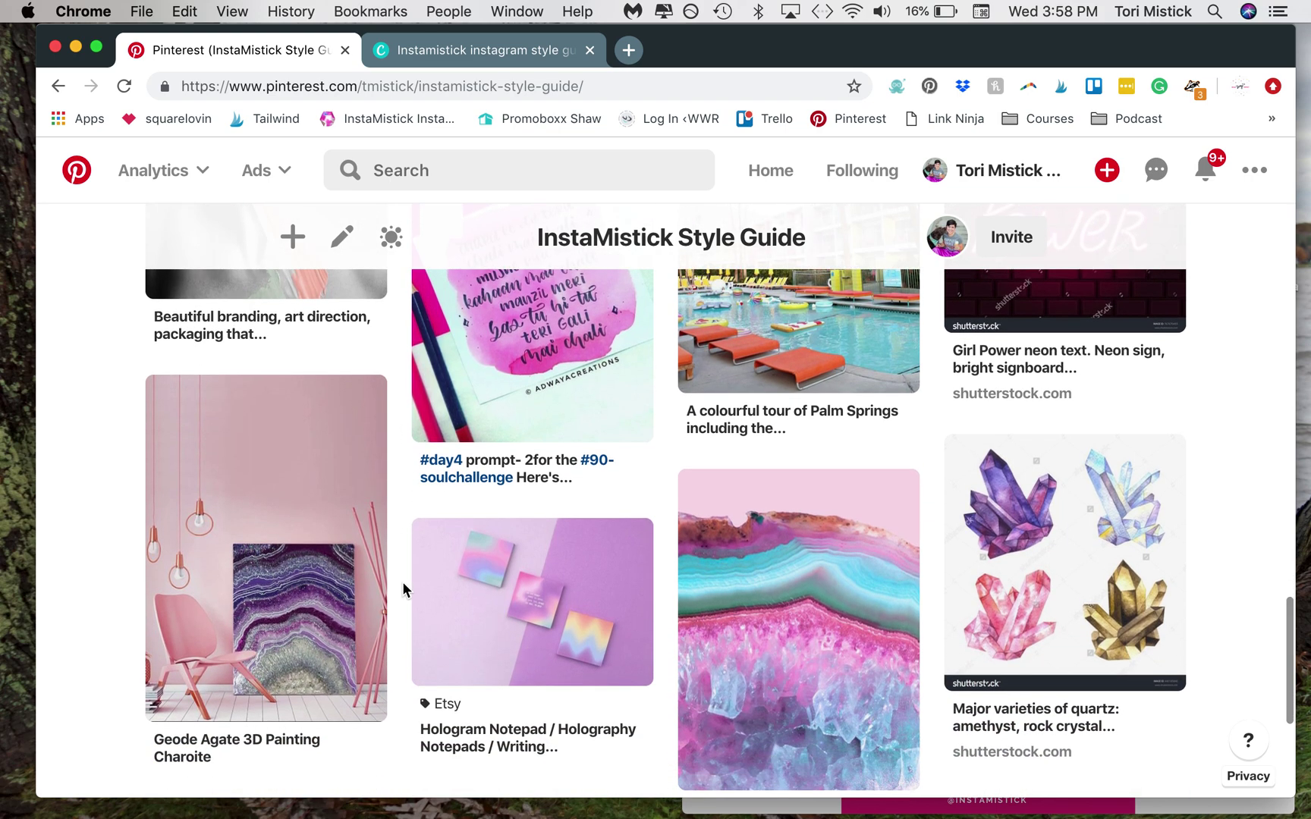
Step: Examine the geode, crystal and Palm Springs pins and the suggested ideas at the board's end, returning to its title
scroll(403, 589, "down", 3)
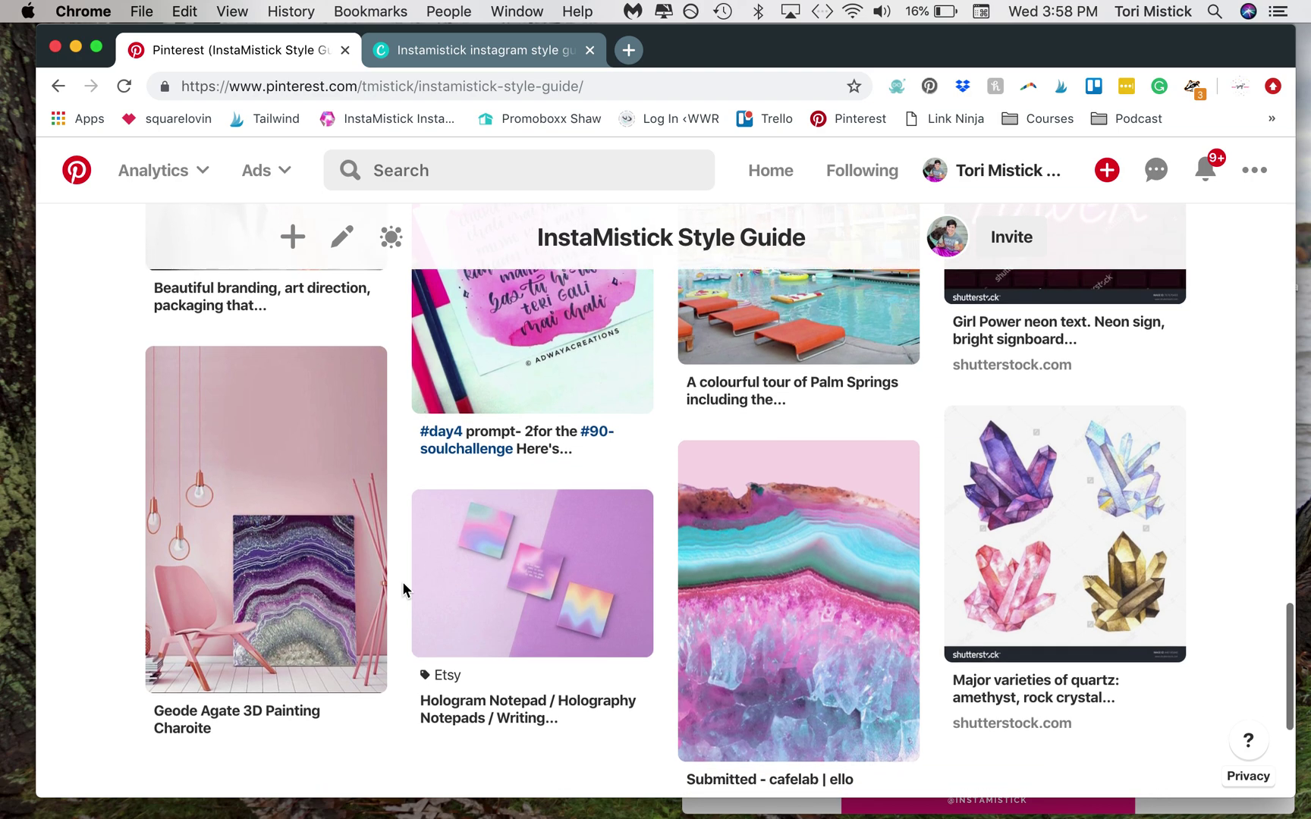
scroll(403, 589, "up", 5)
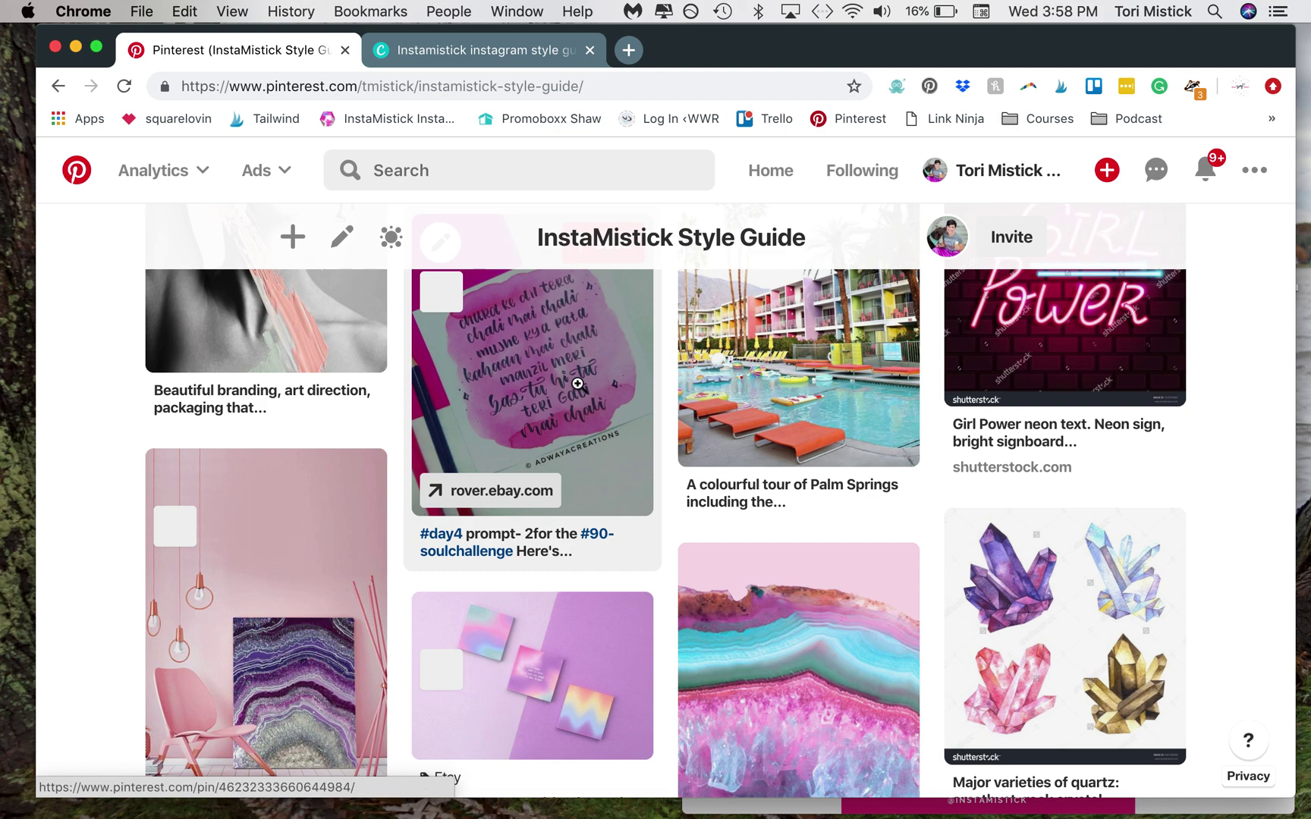
scroll(669, 389, "up", 1)
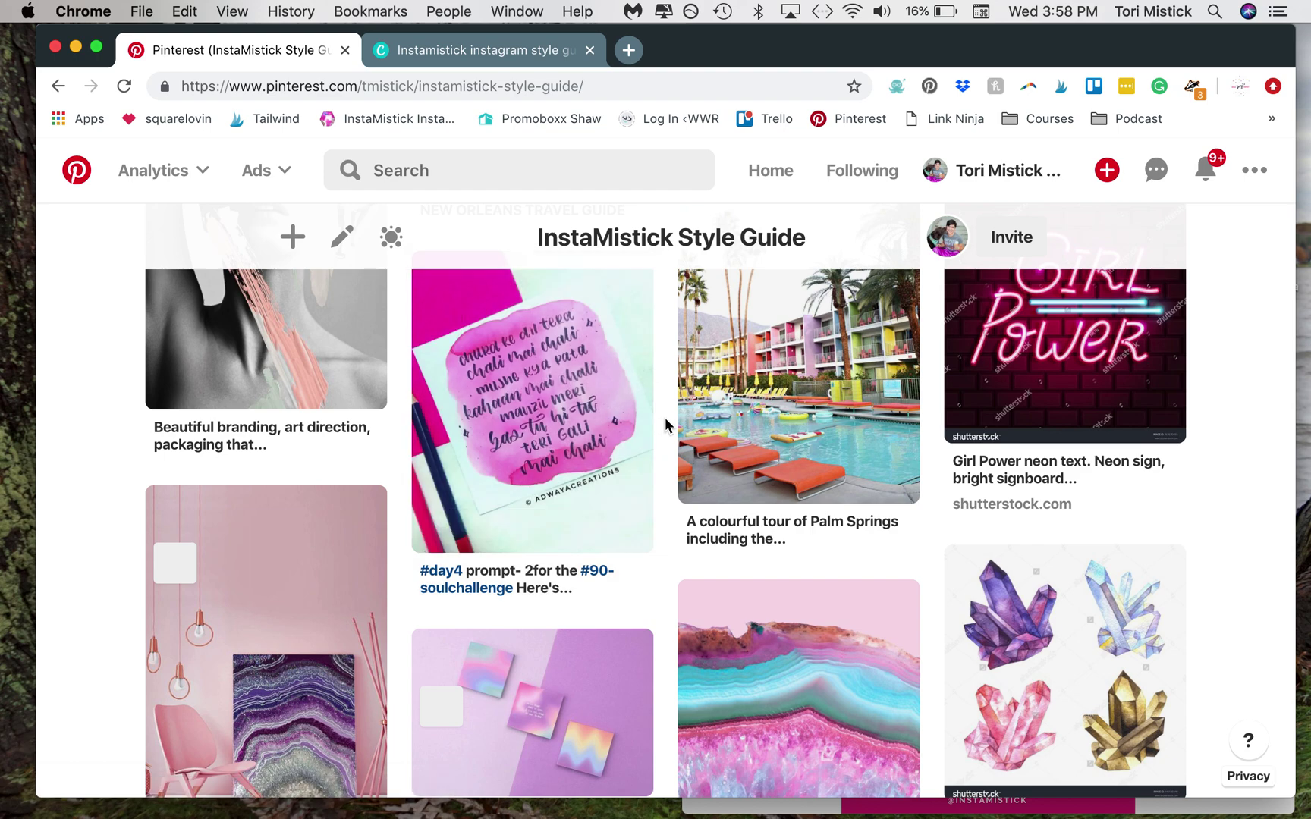
scroll(664, 416, "down", 5)
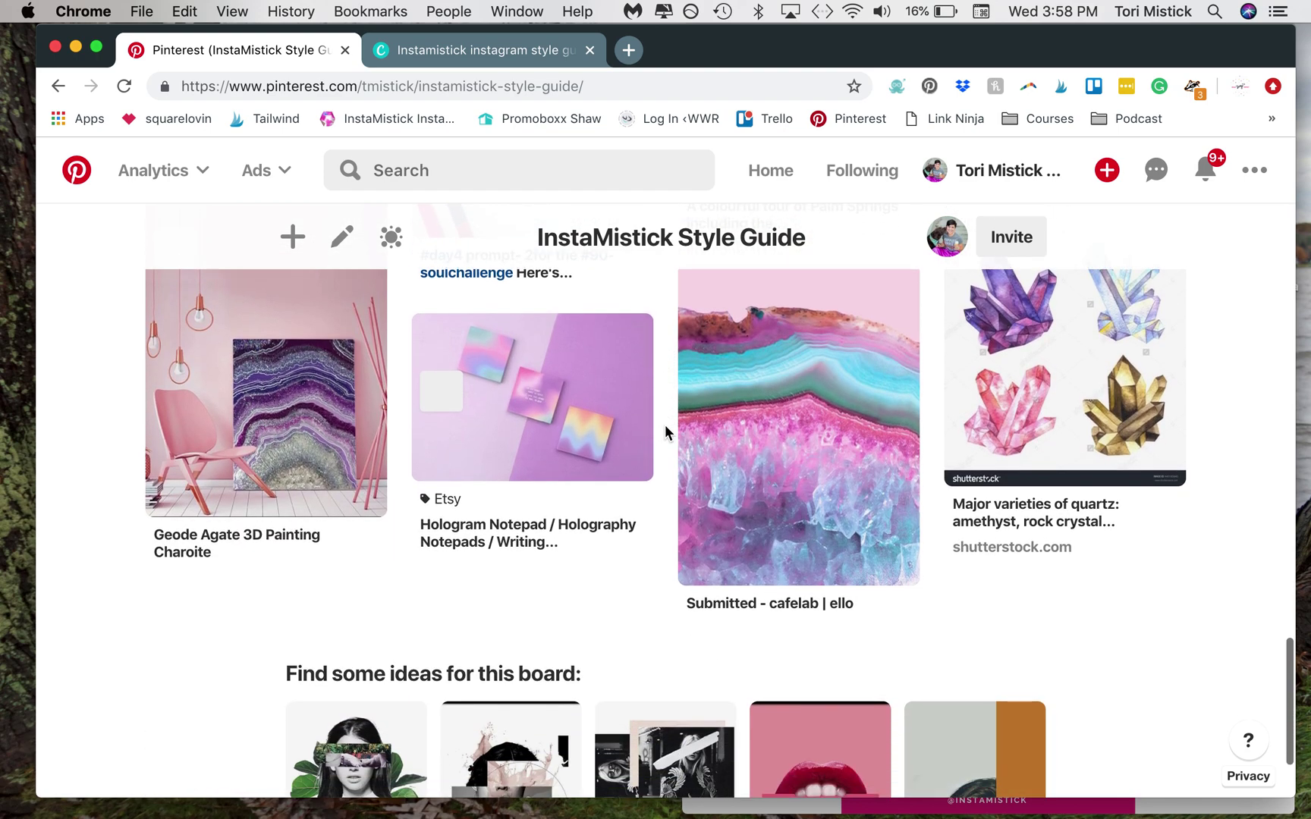
scroll(670, 446, "down", 3)
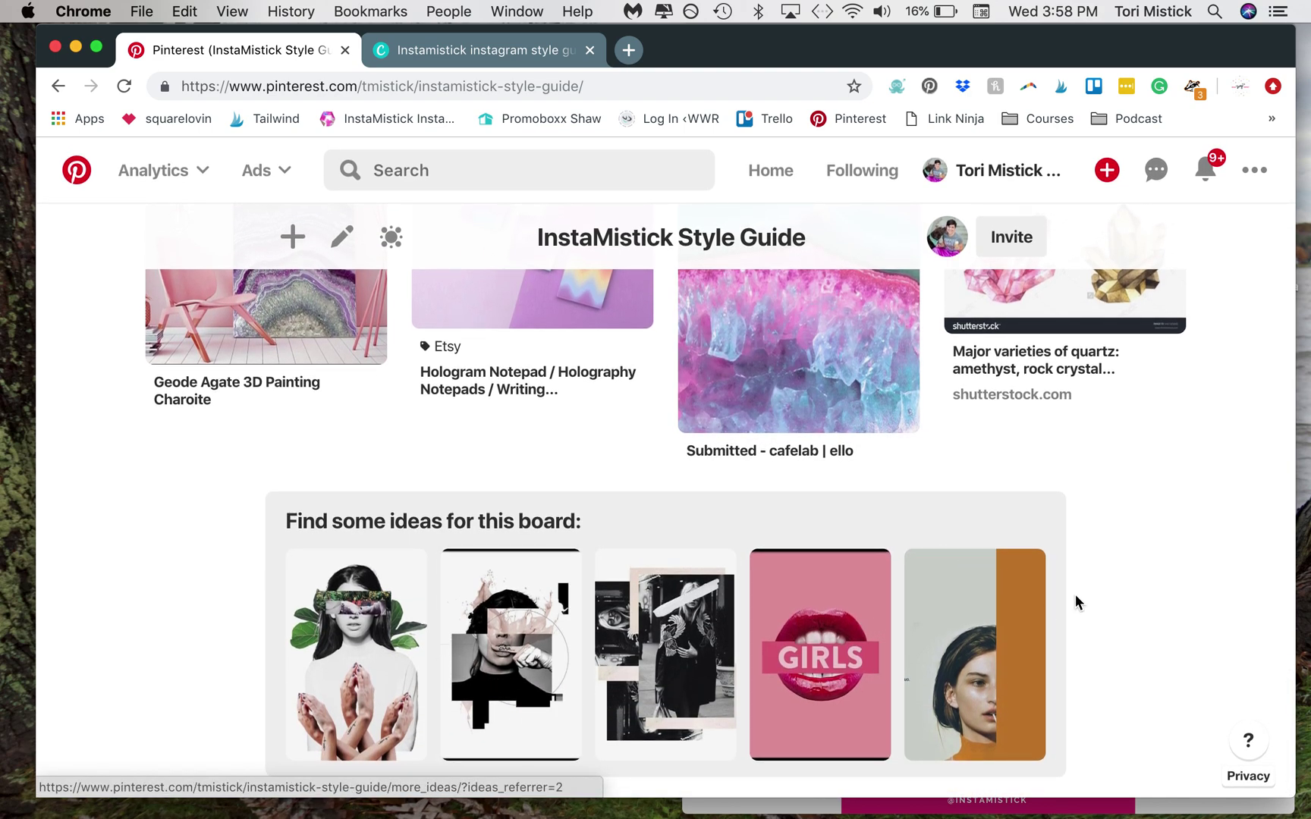
scroll(735, 521, "up", 20)
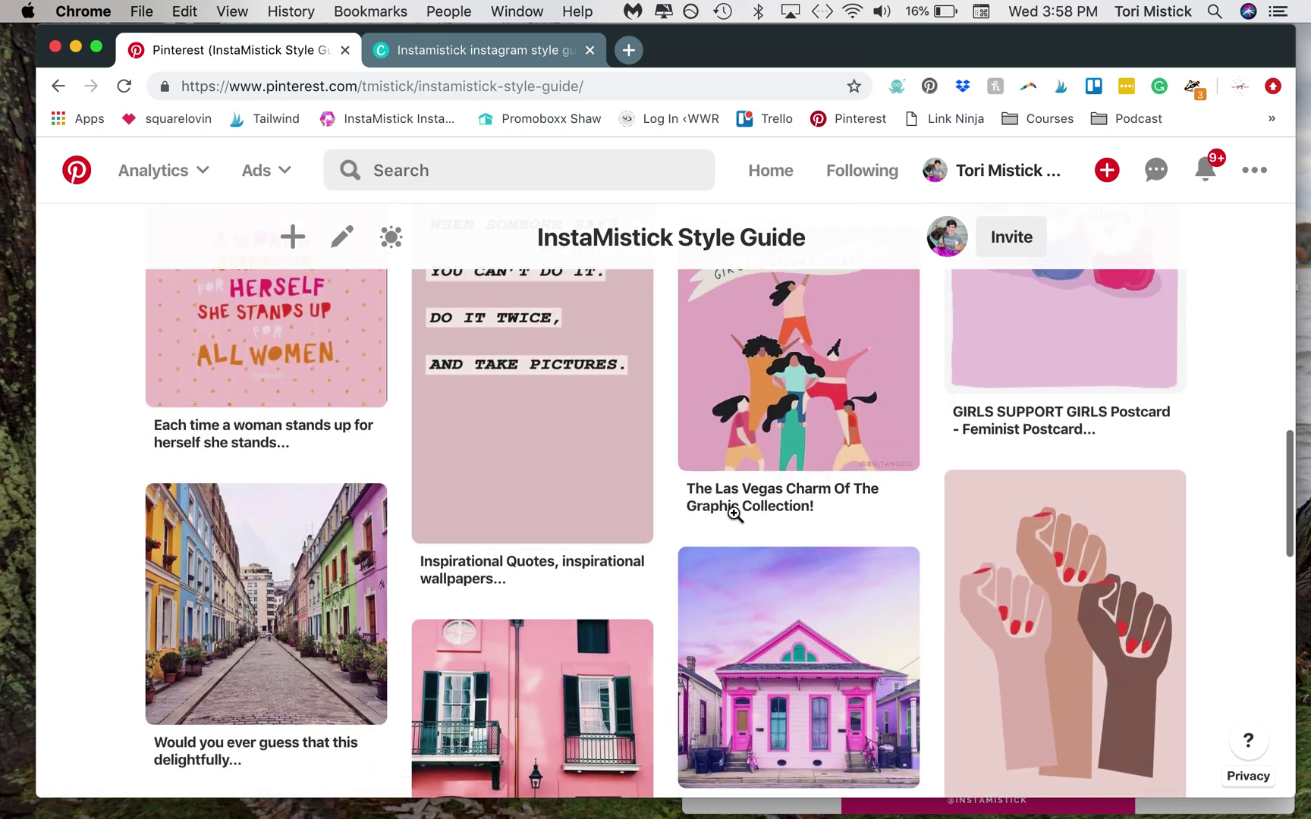
scroll(734, 514, "up", 5)
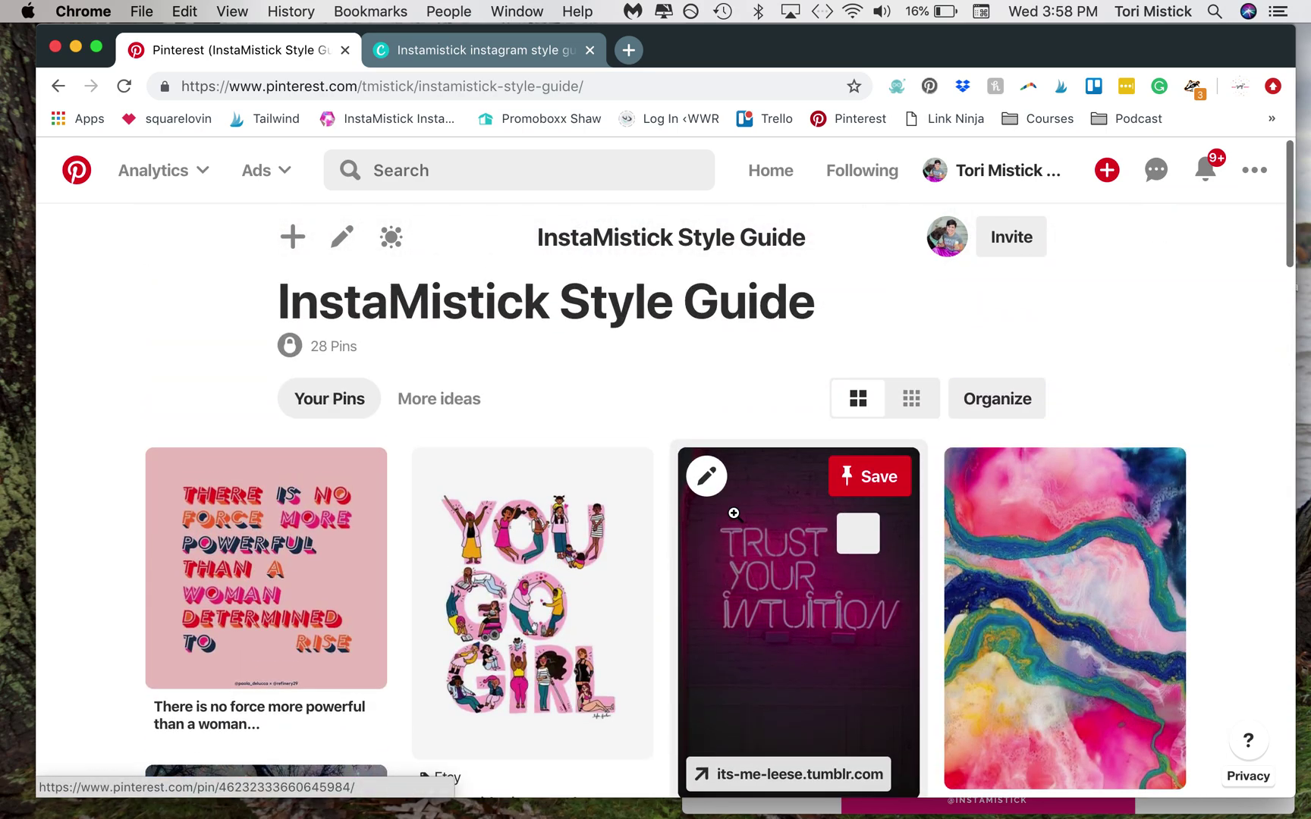
Step: Browse the board's More ideas recommendations for further pins with matching neon signs, typography, textures and women's empowerment art
left_click(453, 411)
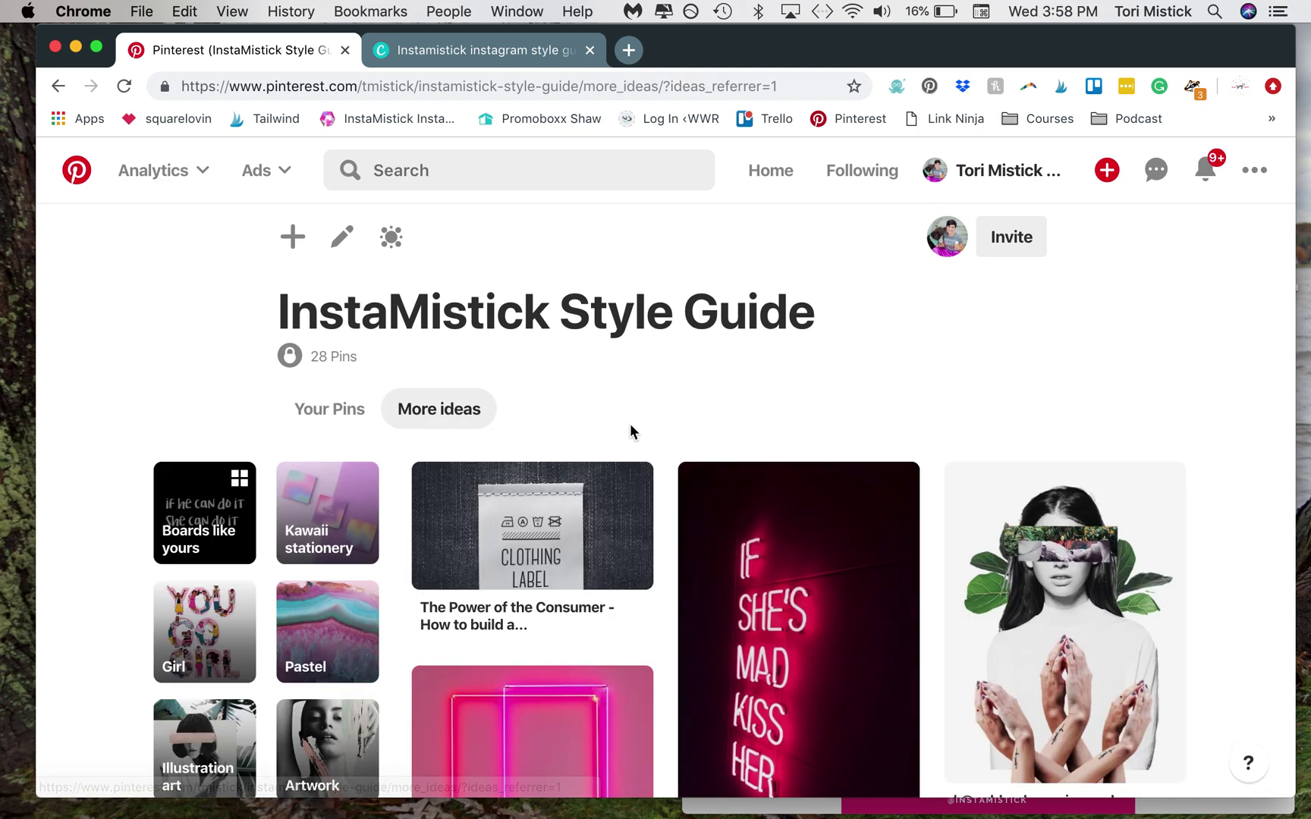
scroll(1178, 457, "down", 5)
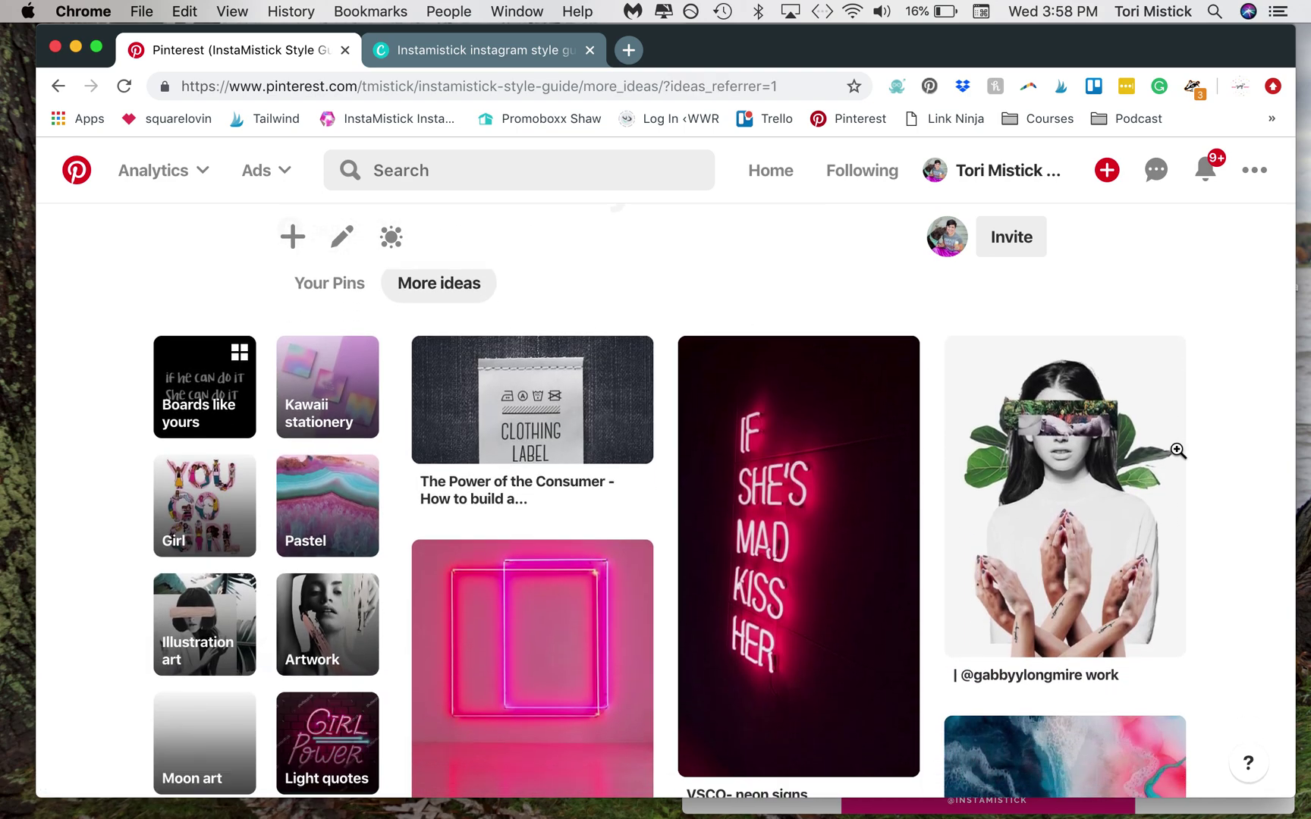
scroll(1178, 449, "down", 5)
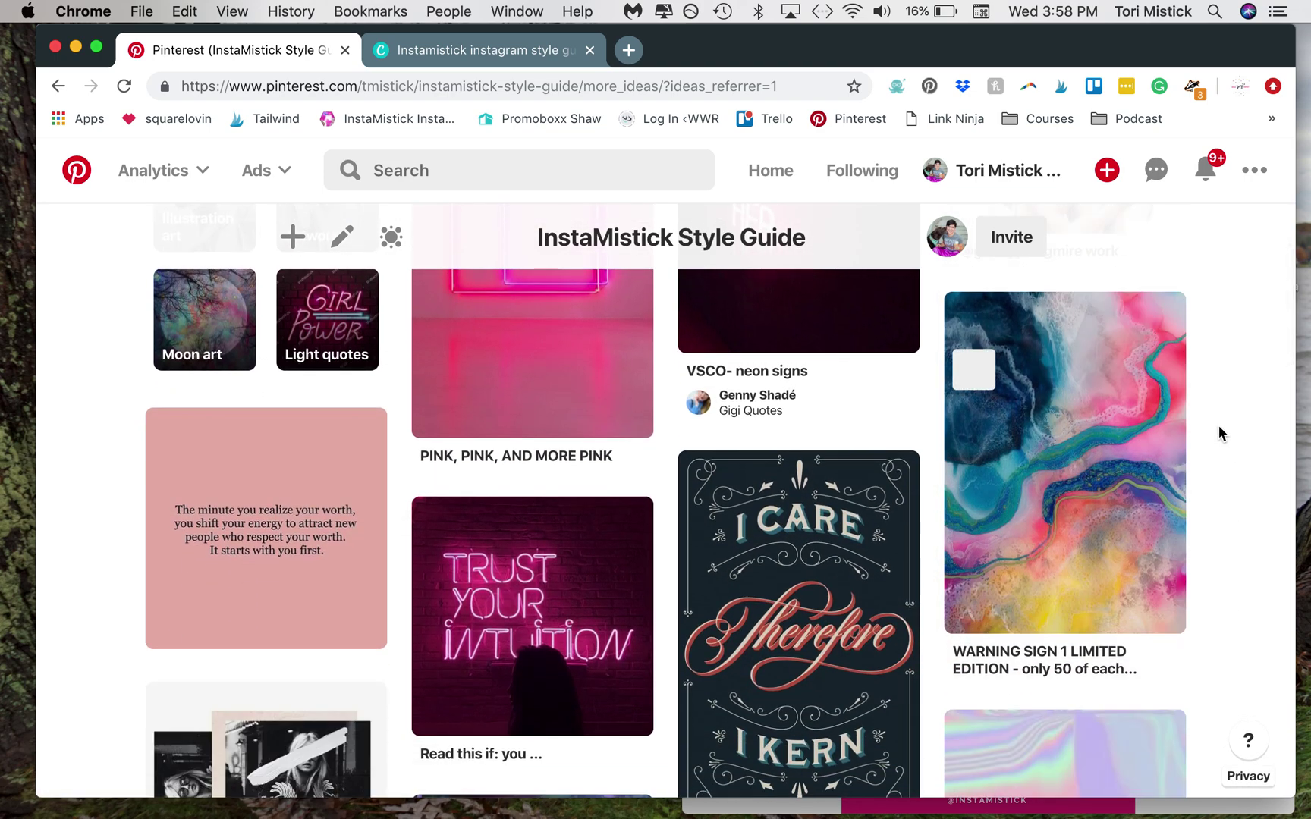
scroll(1219, 429, "down", 5)
scroll(1220, 439, "down", 2)
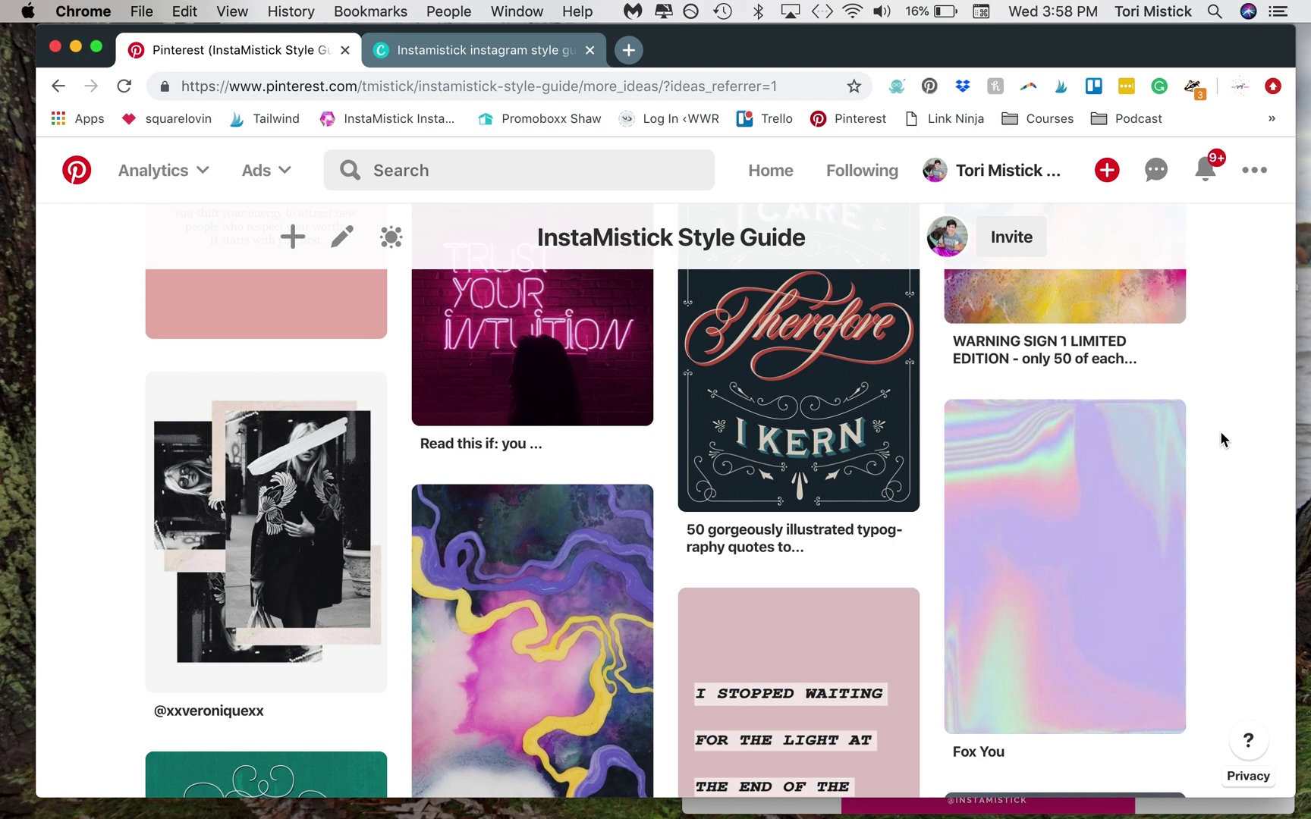
scroll(1221, 439, "down", 9)
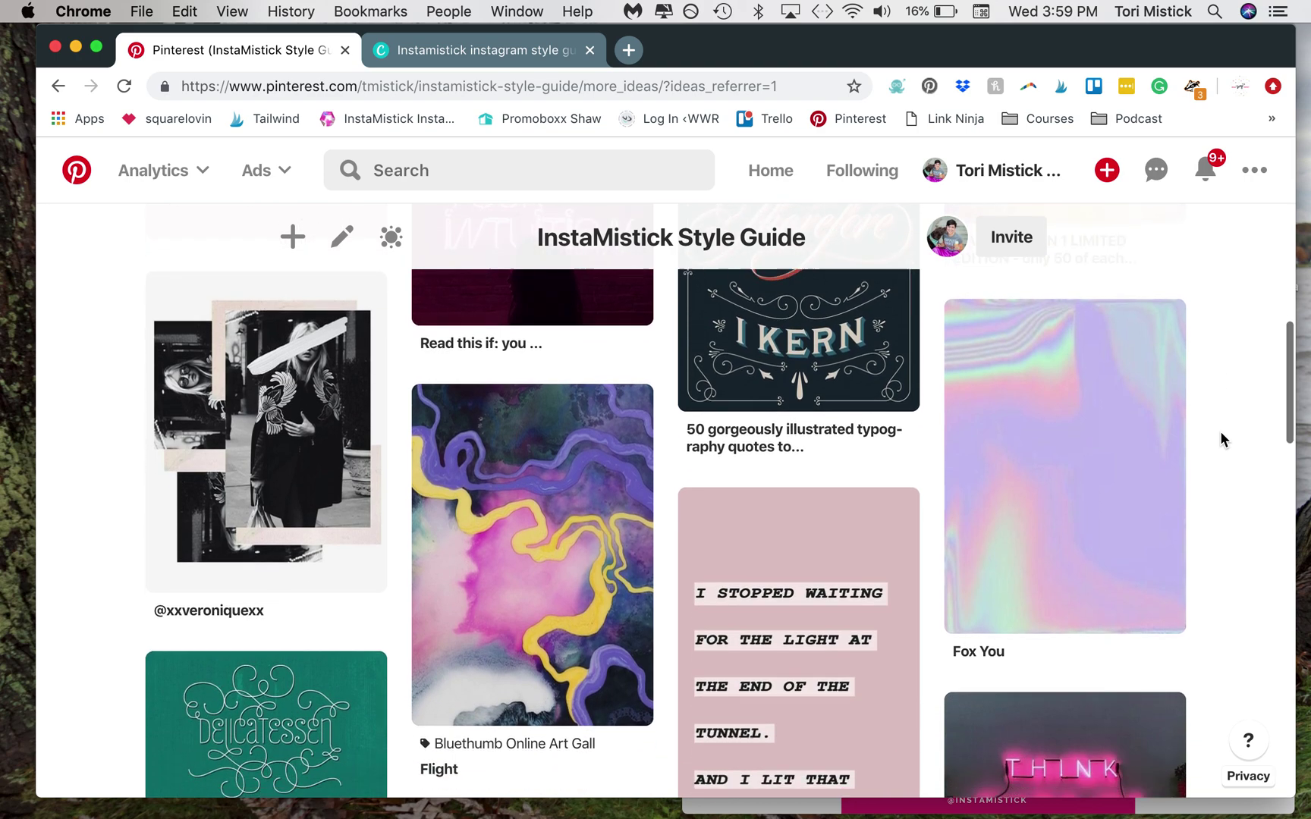
scroll(1220, 439, "down", 7)
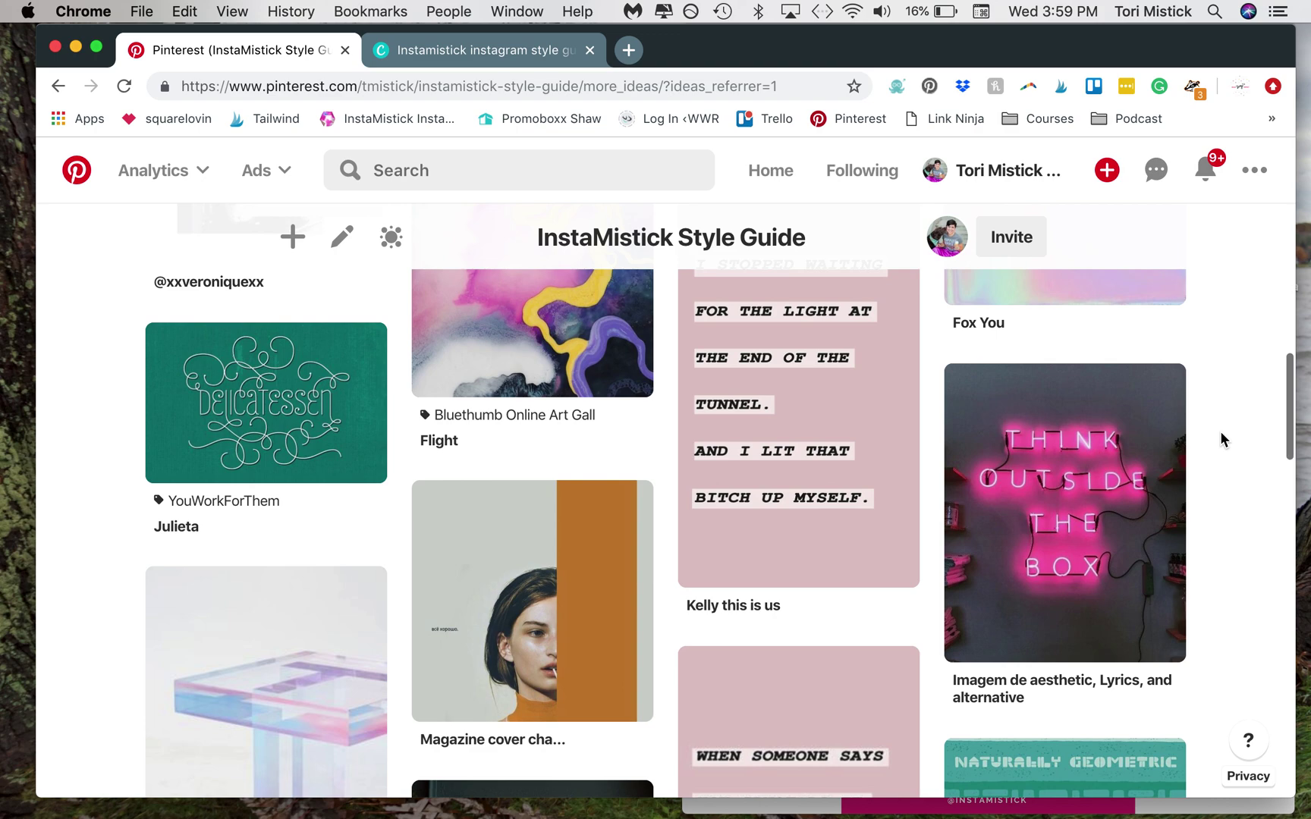
scroll(1221, 439, "down", 10)
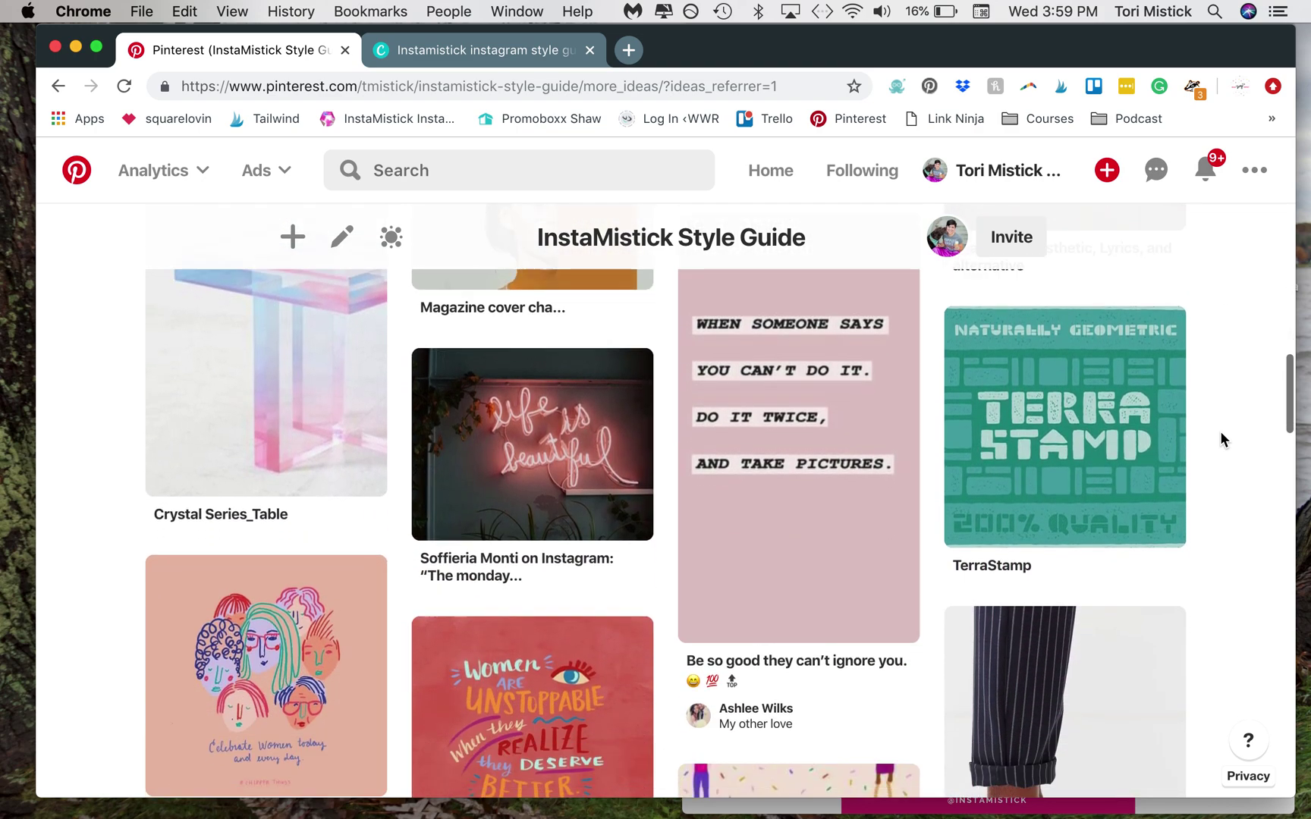
scroll(1221, 433, "down", 2)
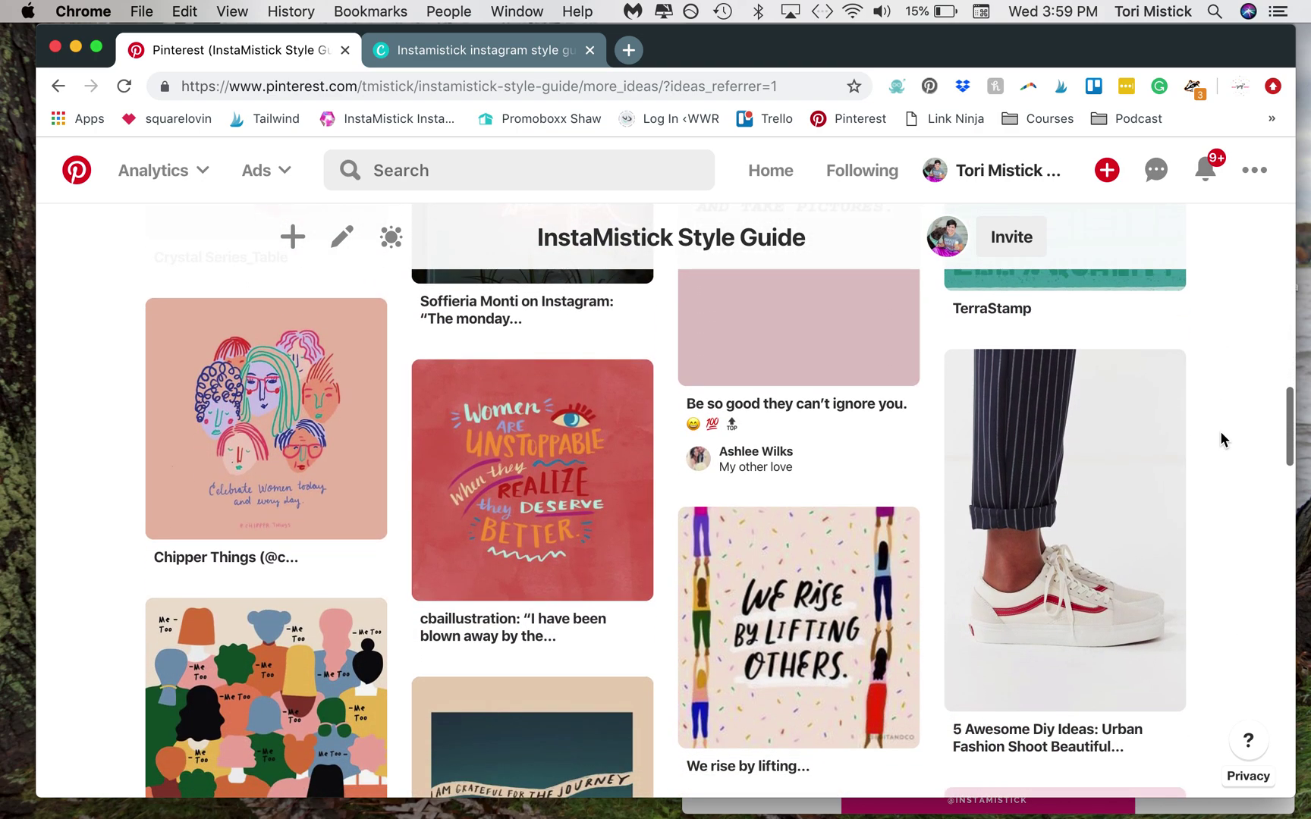
scroll(1220, 433, "down", 2)
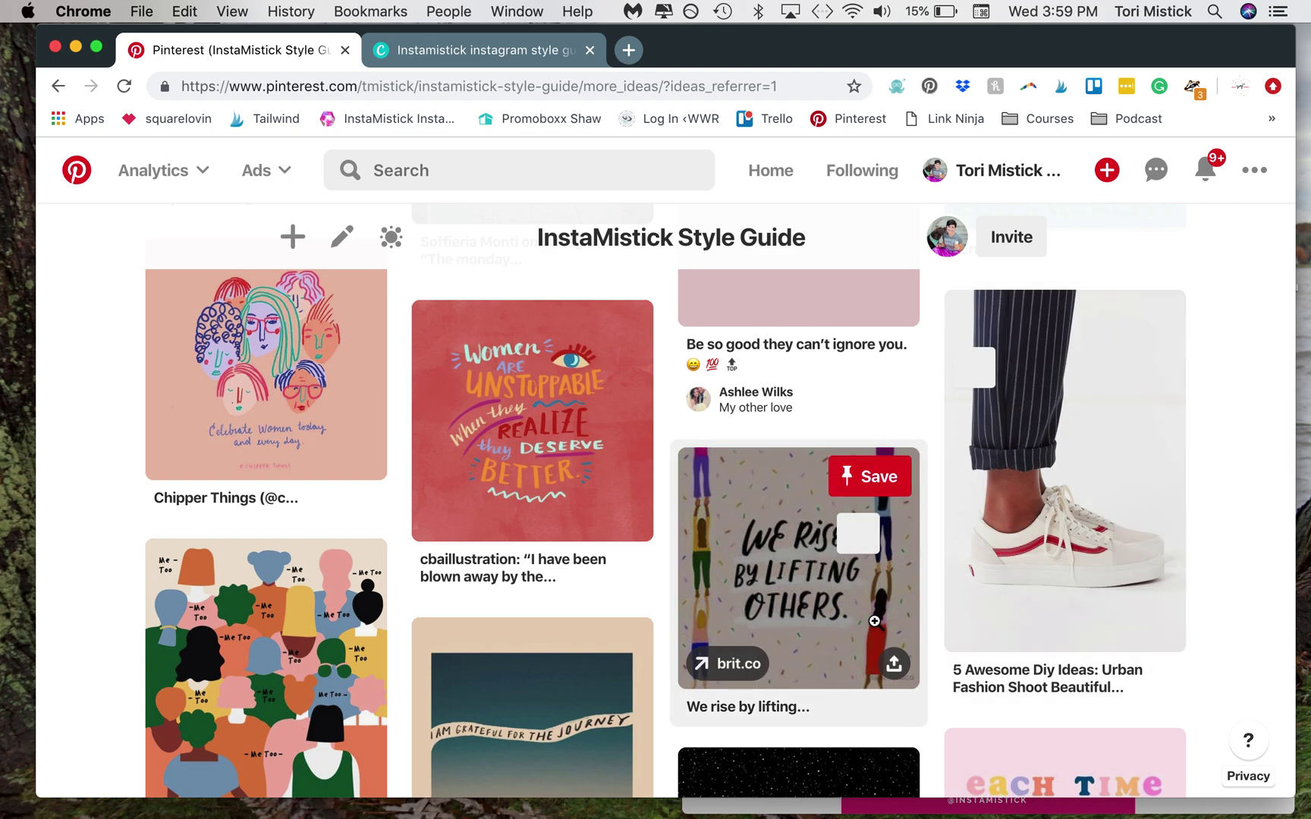
scroll(928, 598, "down", 4)
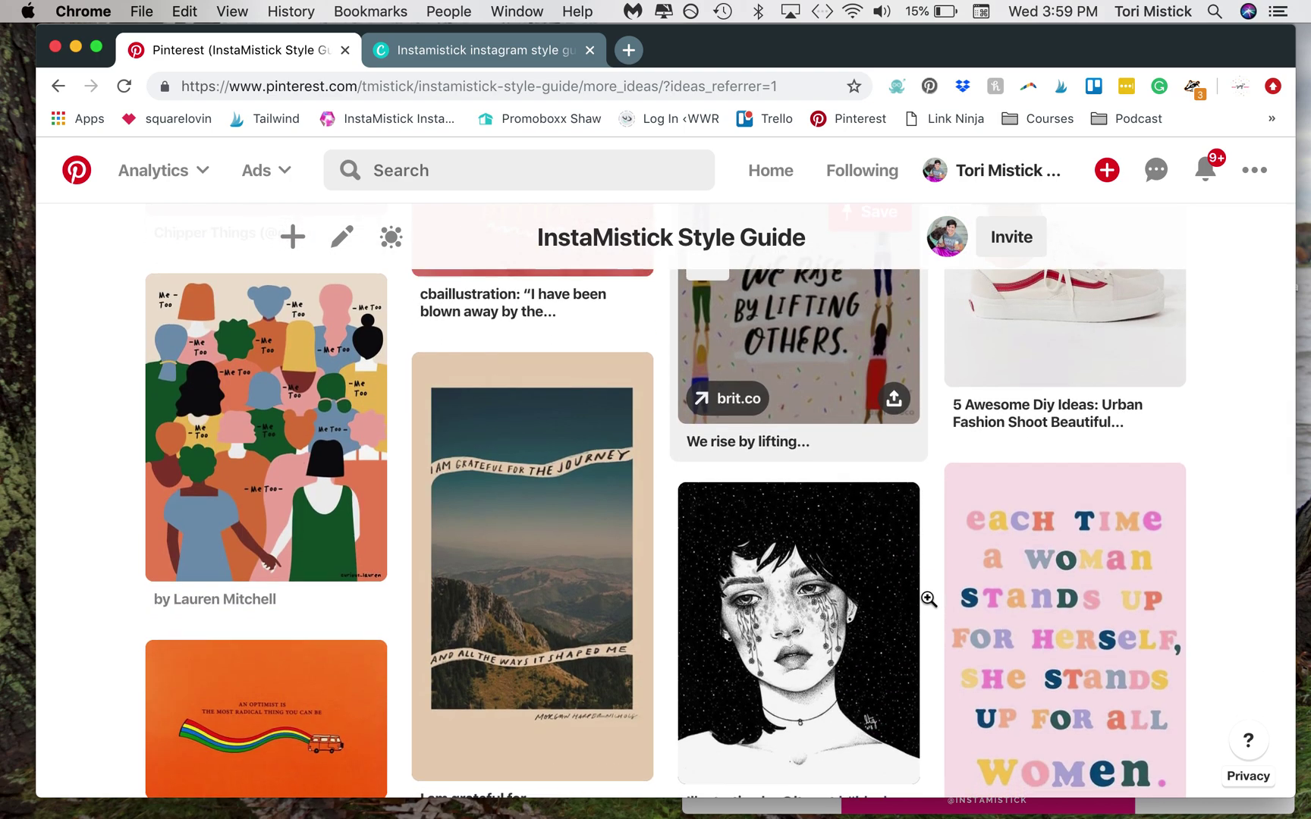
scroll(927, 598, "up", 10)
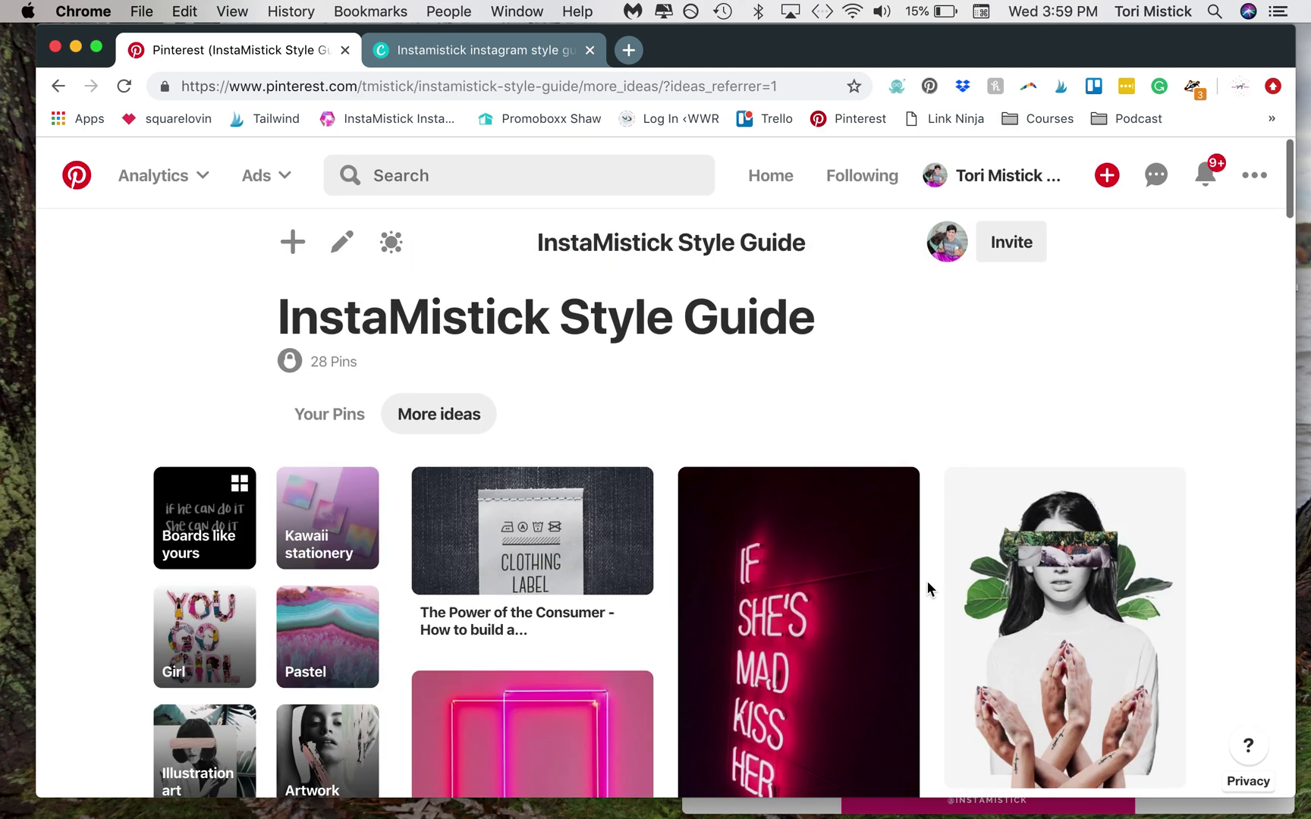
Step: Return to the board's own pins and shrink the page view until the whole collection fits on one screen
left_click(324, 413)
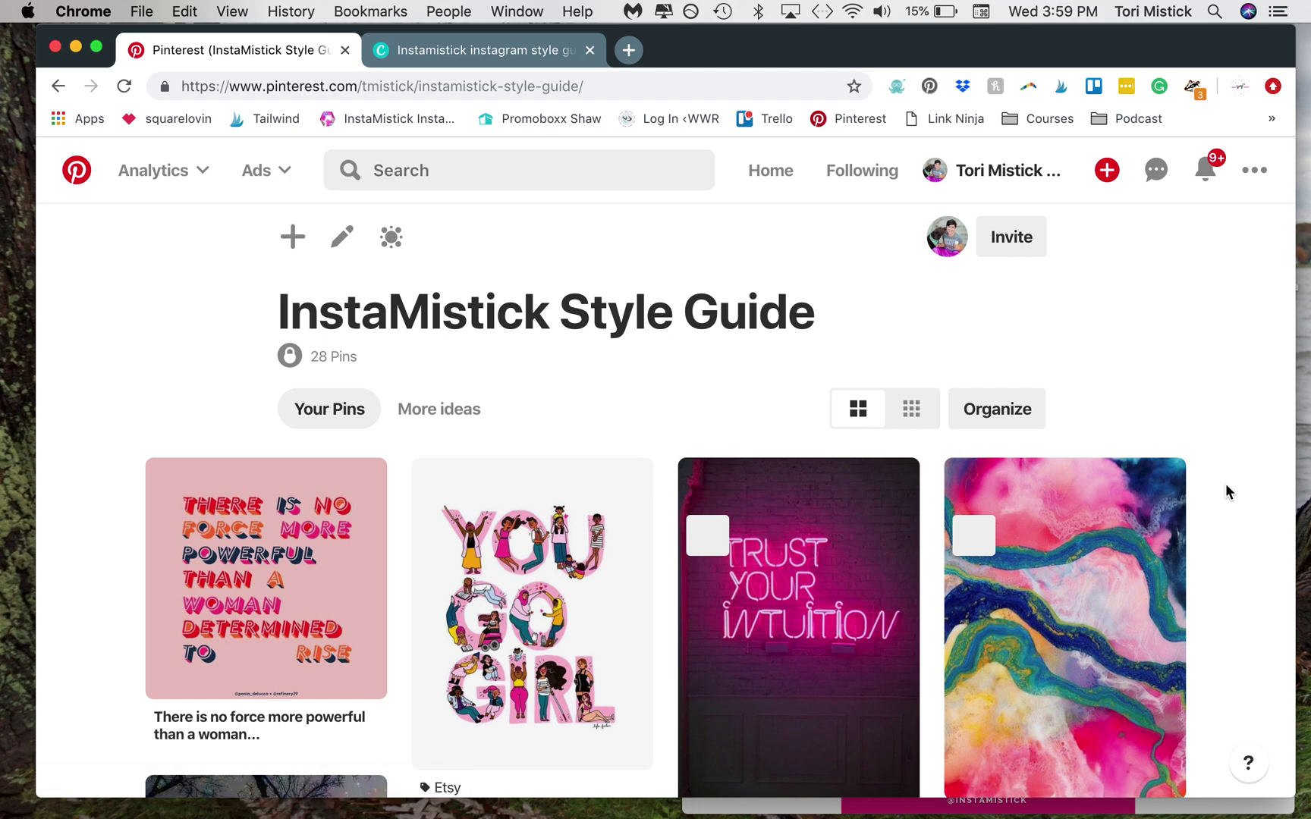
scroll(1227, 491, "down", 2)
key("super+minus")
key("super+minus")
key("super+minus")
key("super+minus")
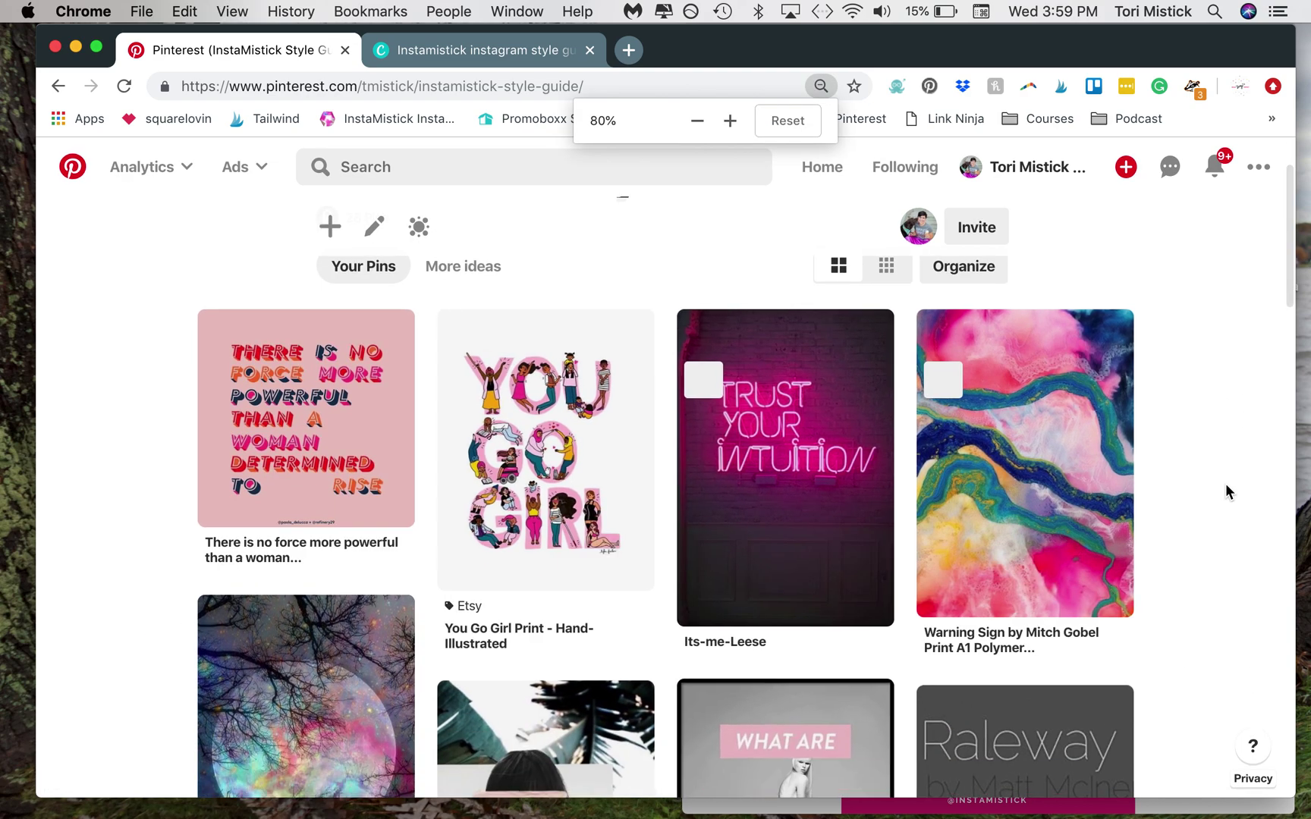
key("super+minus")
key("super+minus")
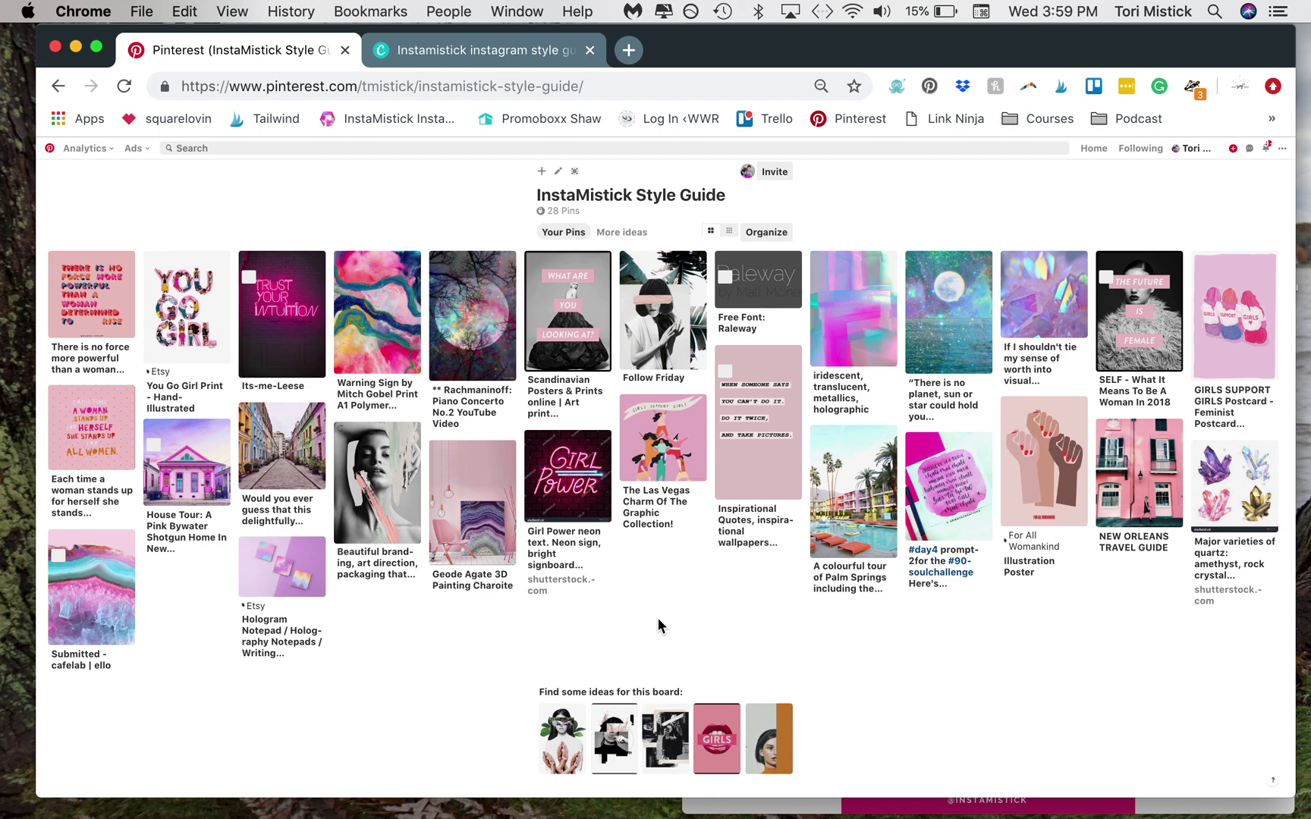
Step: Switch to Canva and create a new blank Infographic design, 800 px × 2000 px, from its home page
left_click(483, 52)
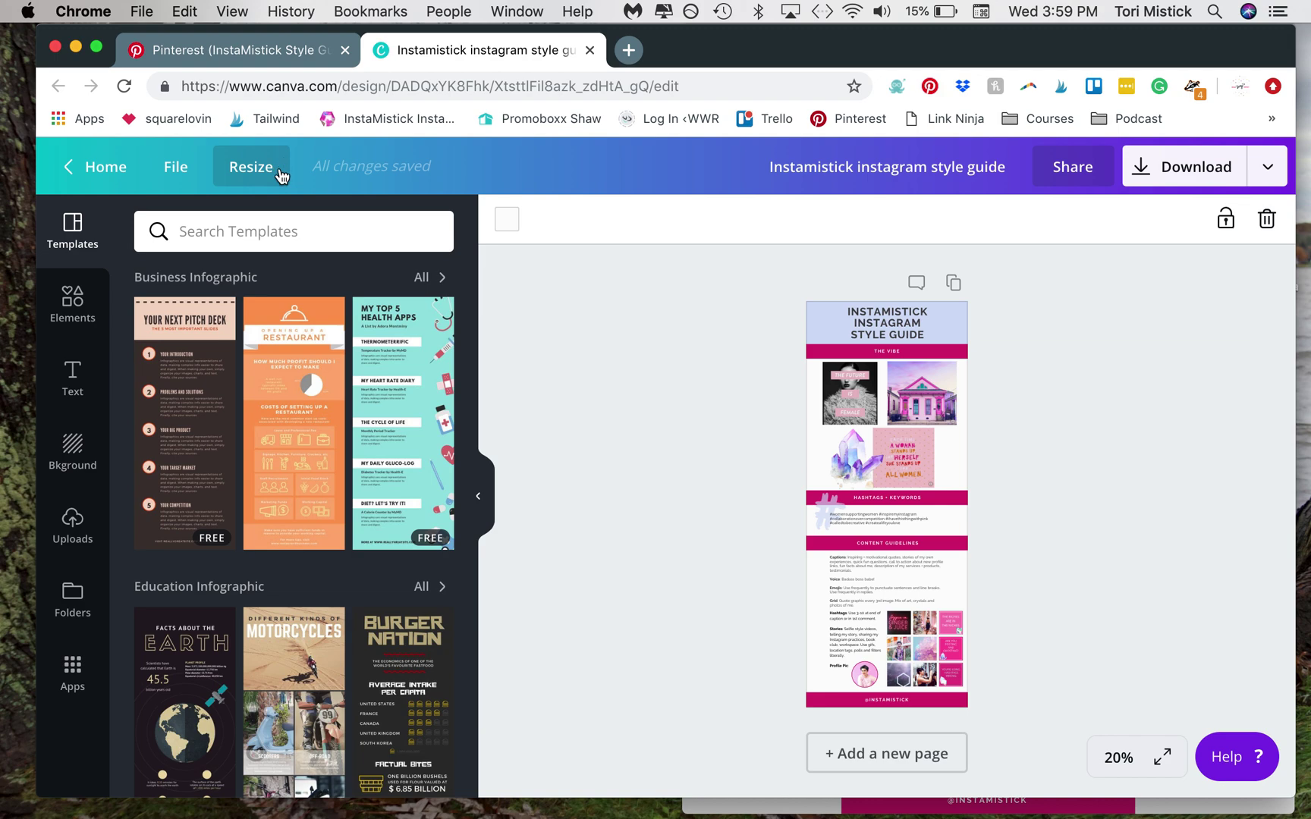
left_click(103, 174)
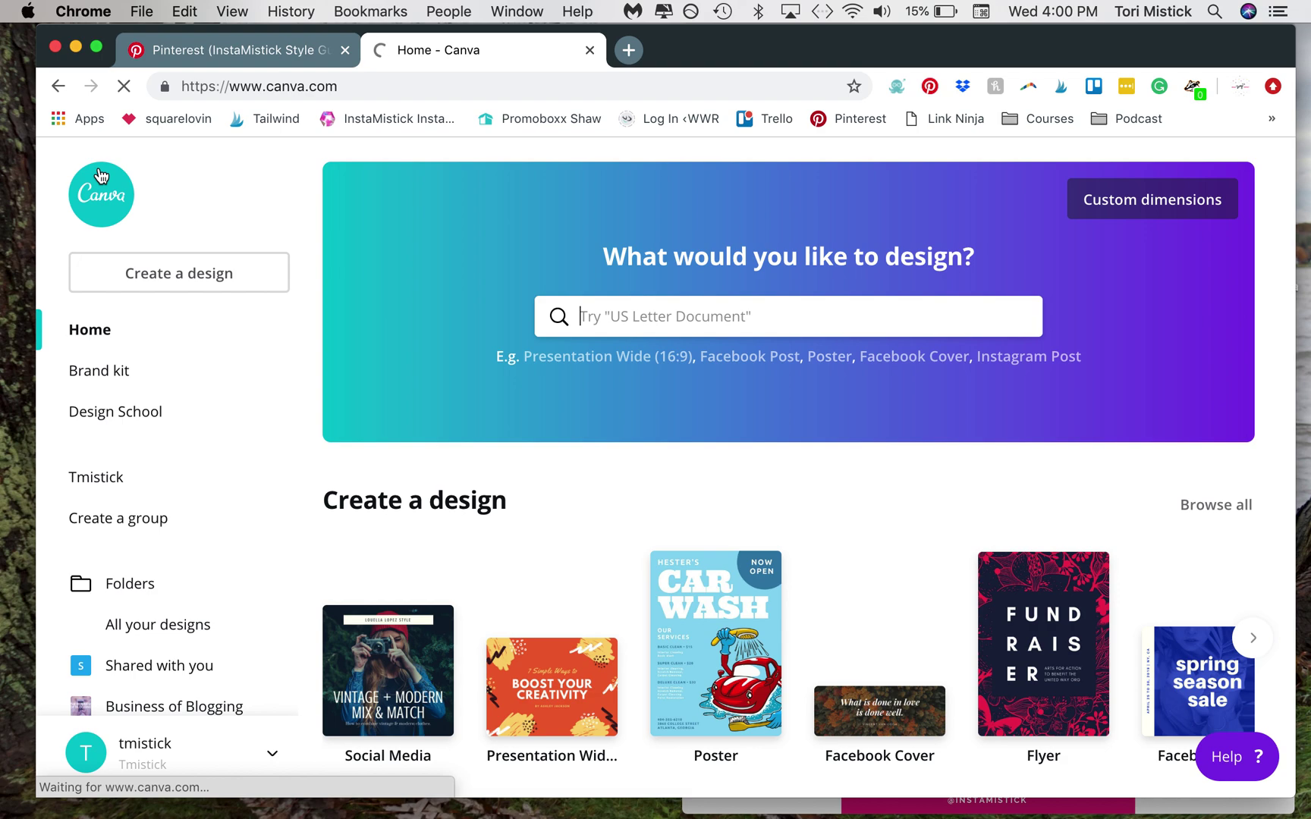
left_click(599, 304)
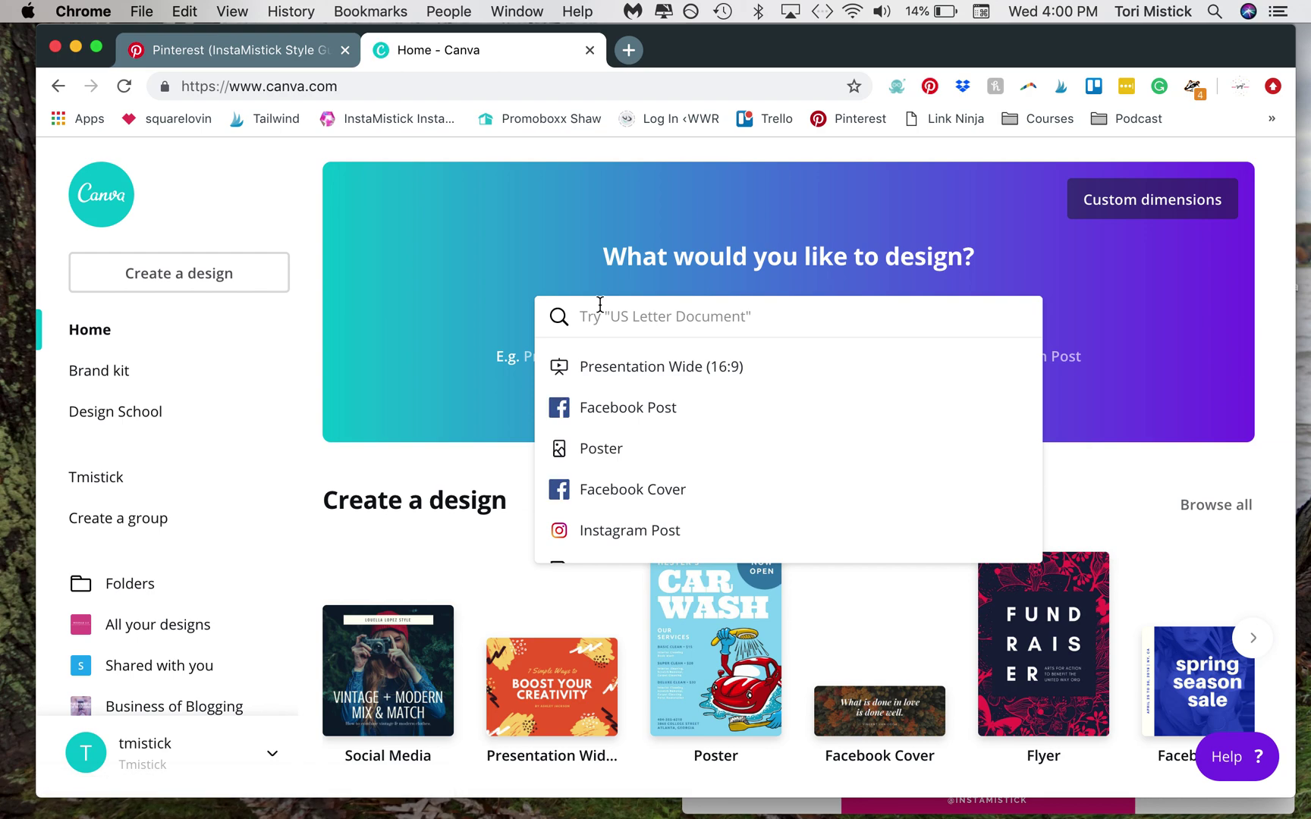
type("info")
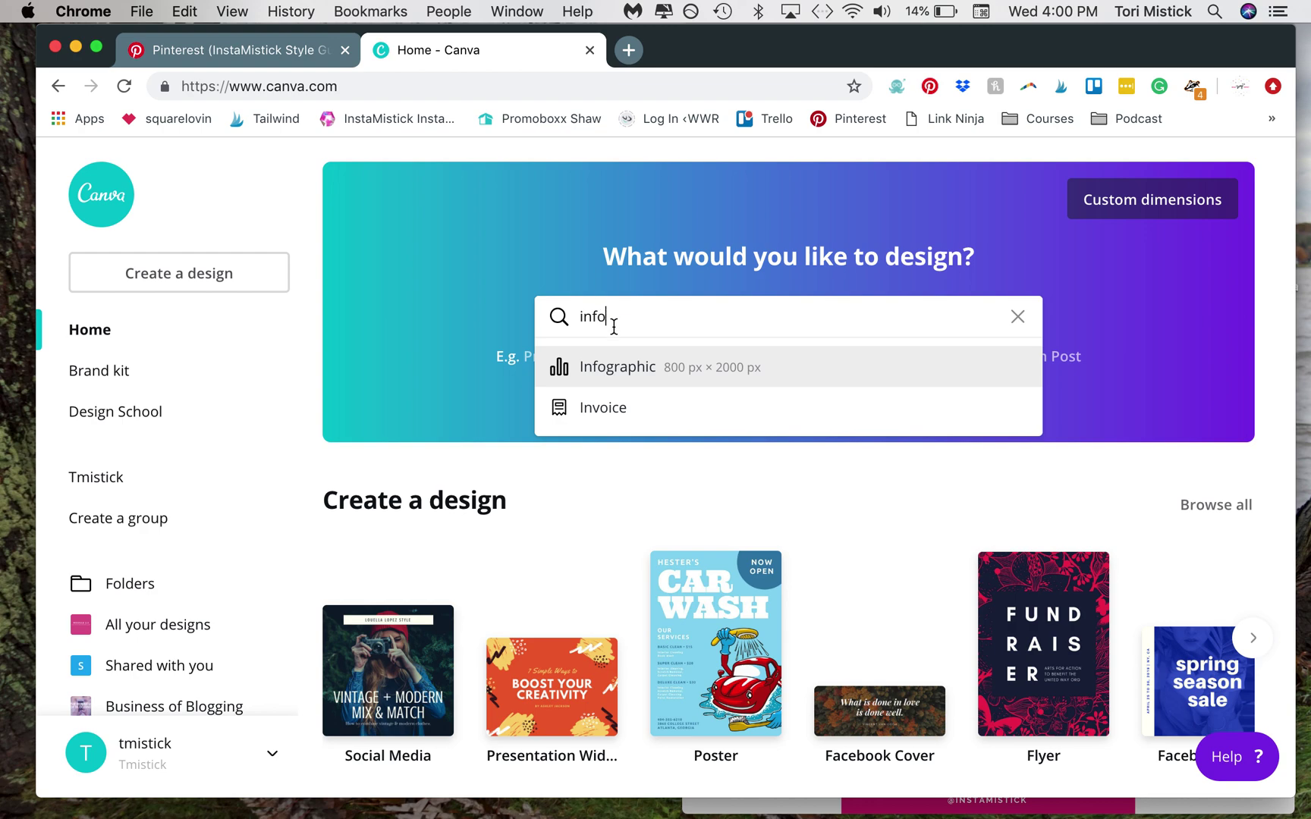
left_click(635, 376)
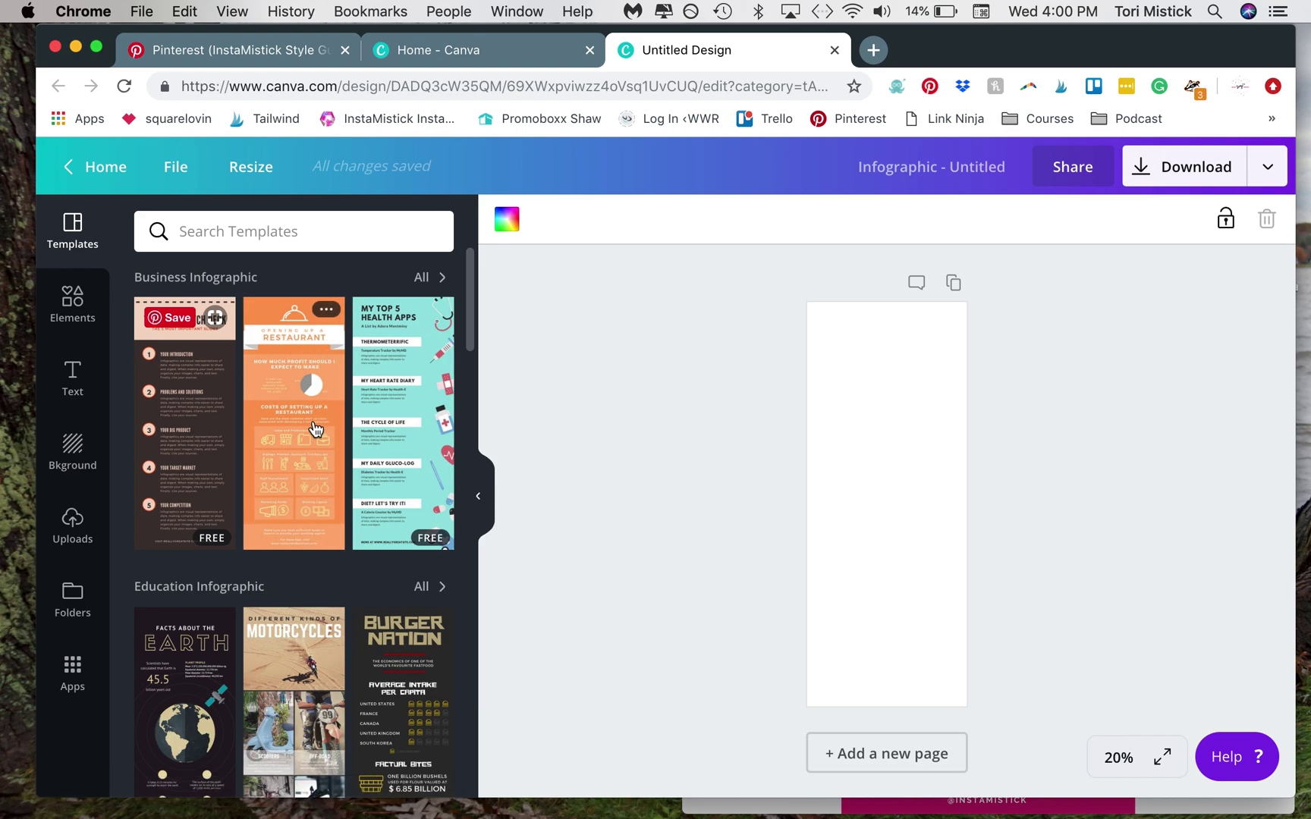
Step: Browse the infographic templates through the charity, process and timeline categories and the full list of results
scroll(304, 444, "down", 10)
scroll(305, 441, "down", 10)
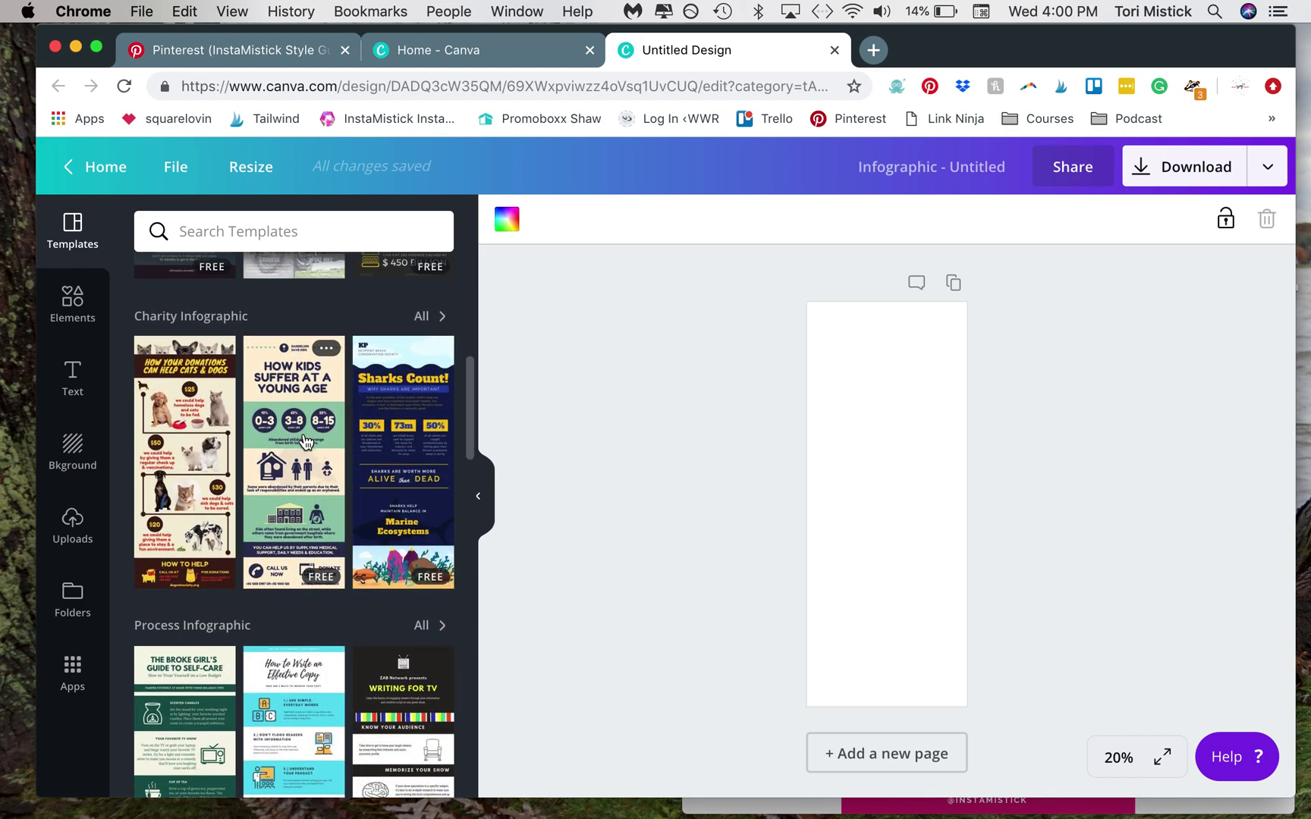
scroll(305, 442, "down", 10)
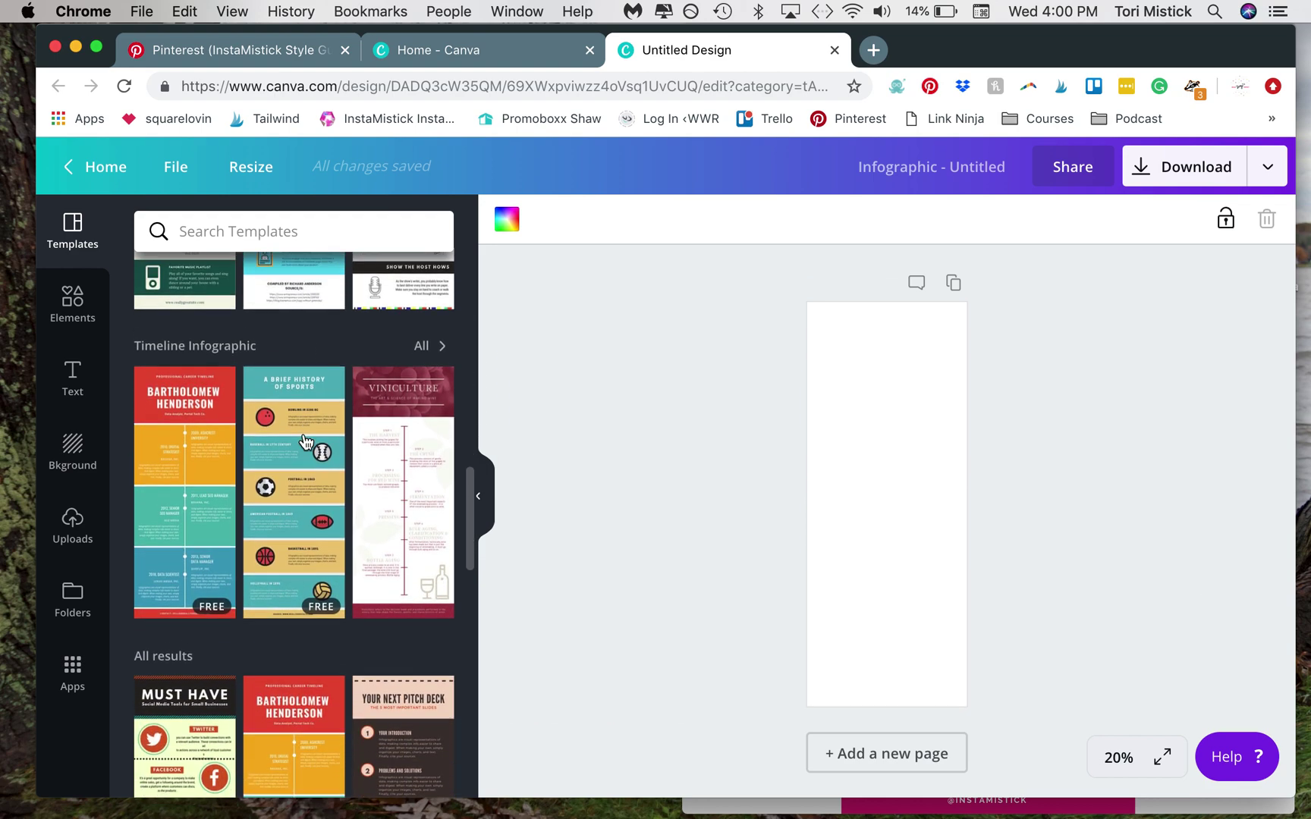
scroll(304, 442, "down", 10)
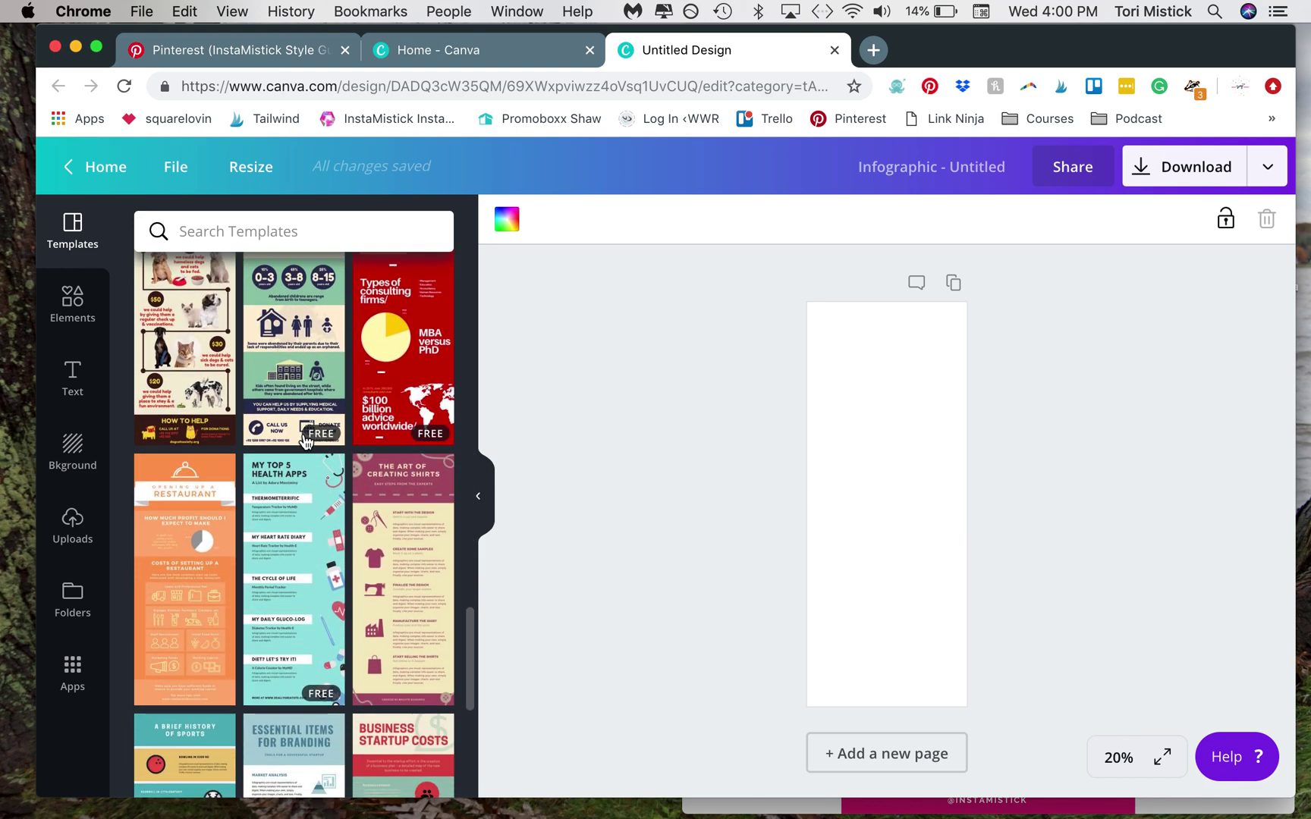
scroll(305, 441, "down", 5)
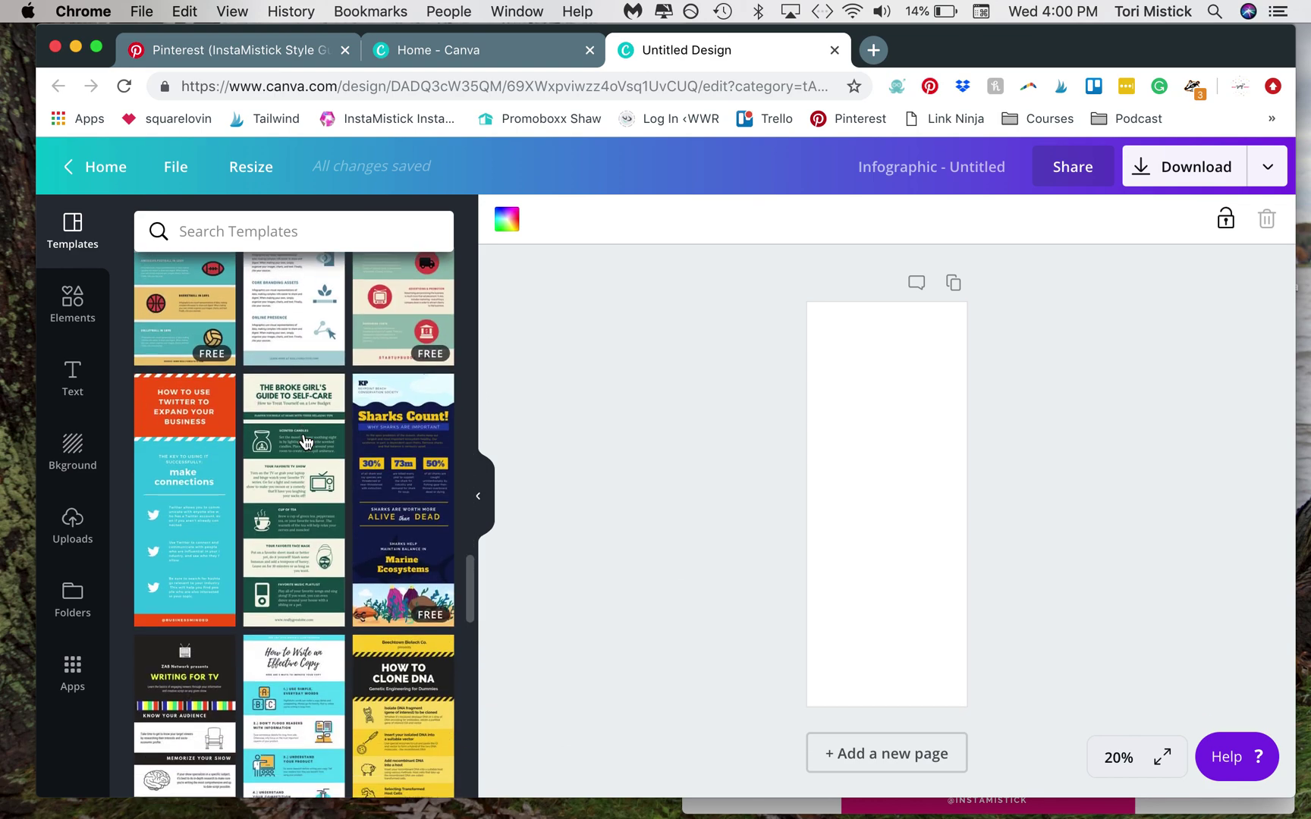
Step: Open the existing Instamistick instagram style guide design from the designs on the Canva home page
left_click(504, 60)
scroll(797, 490, "down", 5)
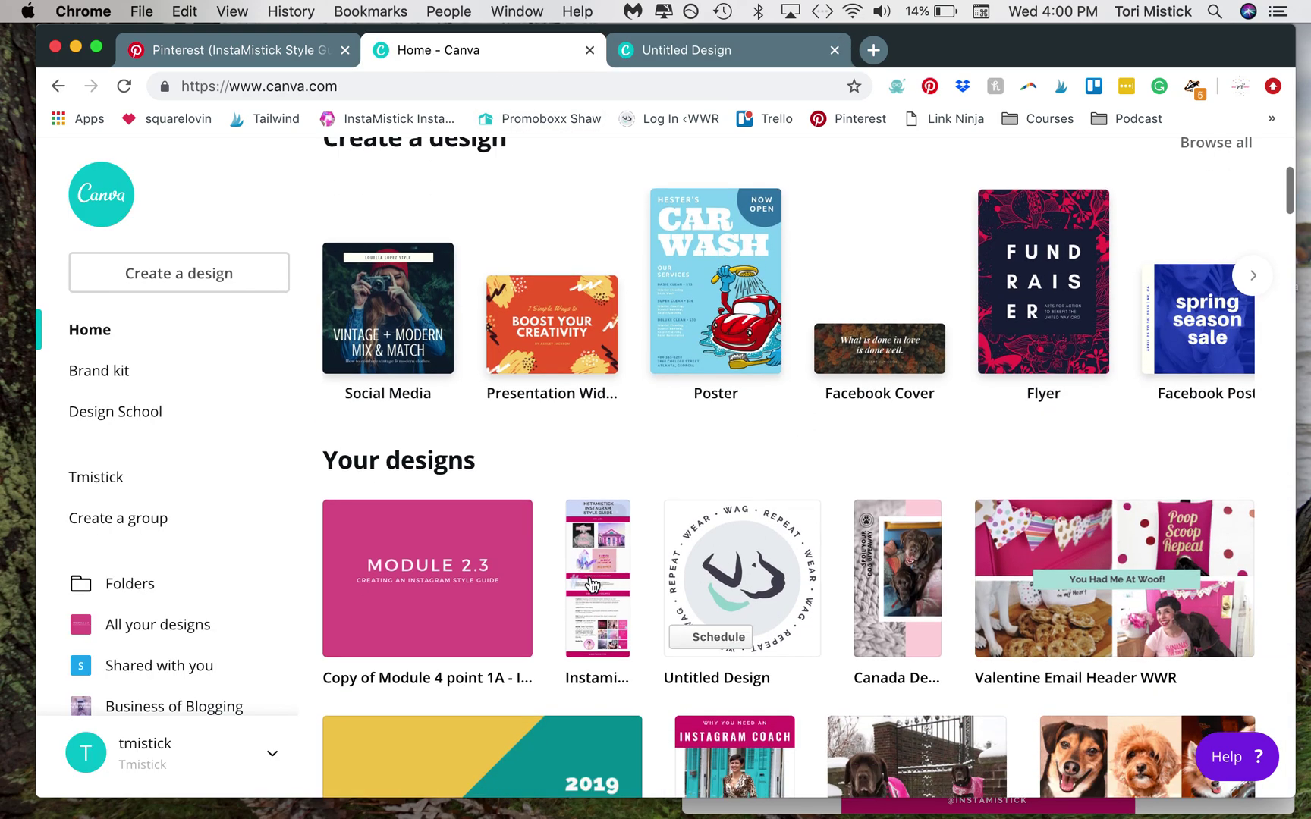
left_click(595, 577)
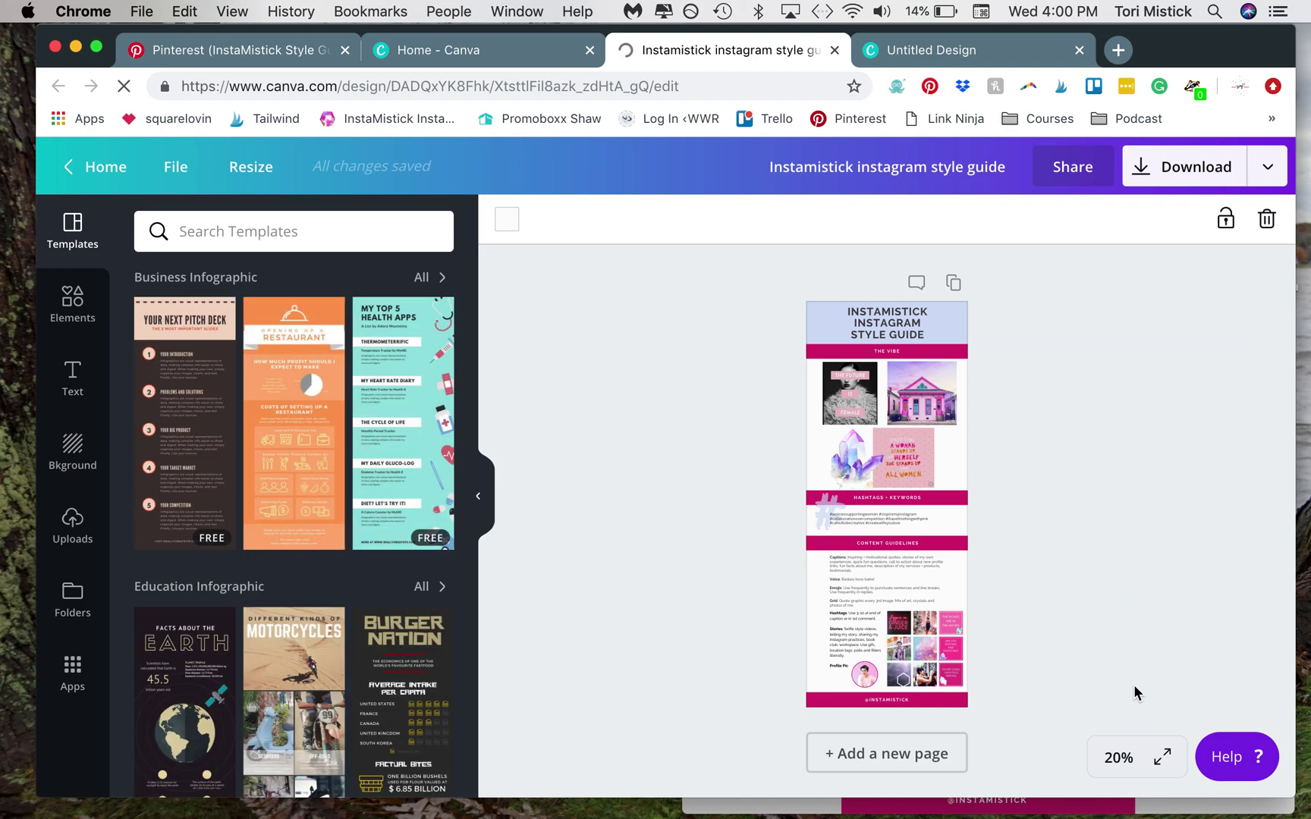
Step: View the style guide at 50% and examine its title, The Vibe images and Hashtags + Keywords section
left_click(1124, 763)
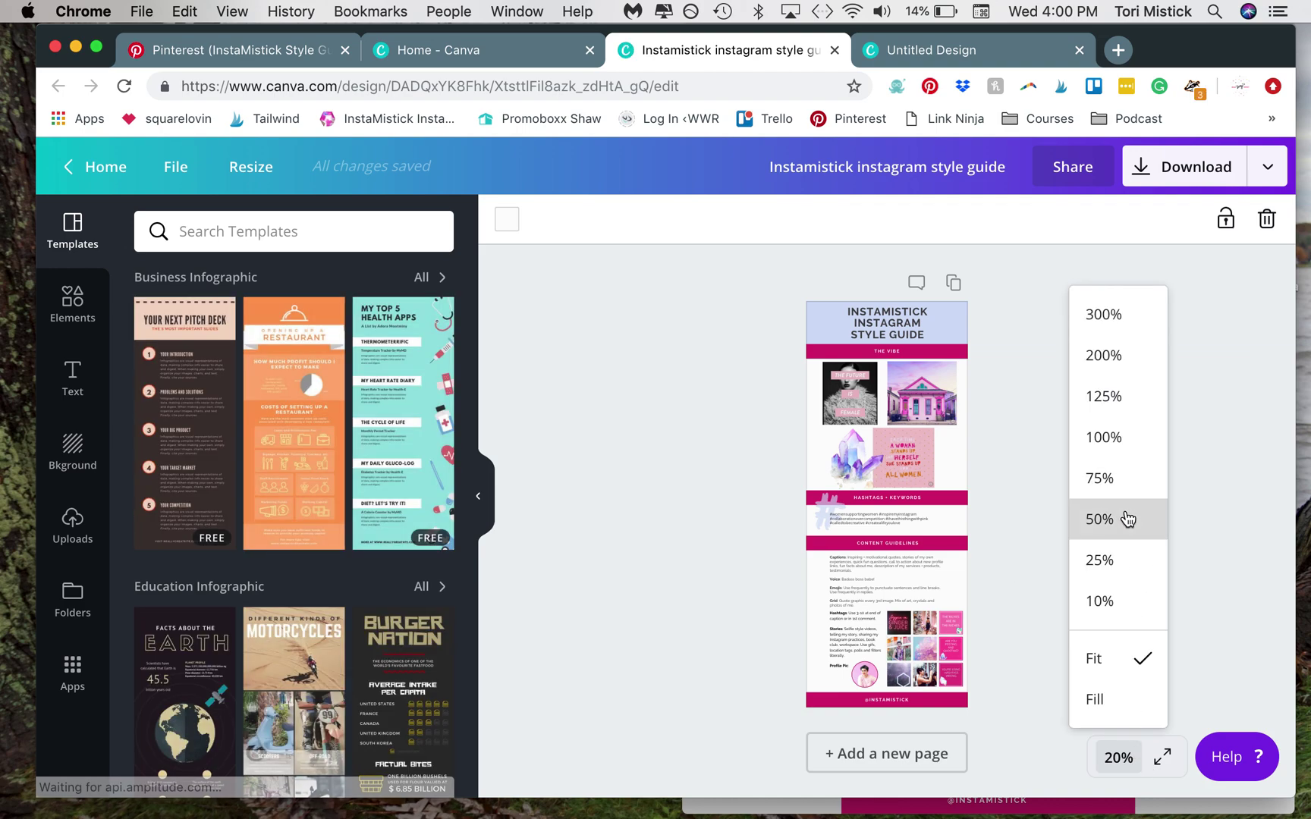
left_click(1126, 518)
scroll(1125, 528, "up", 5)
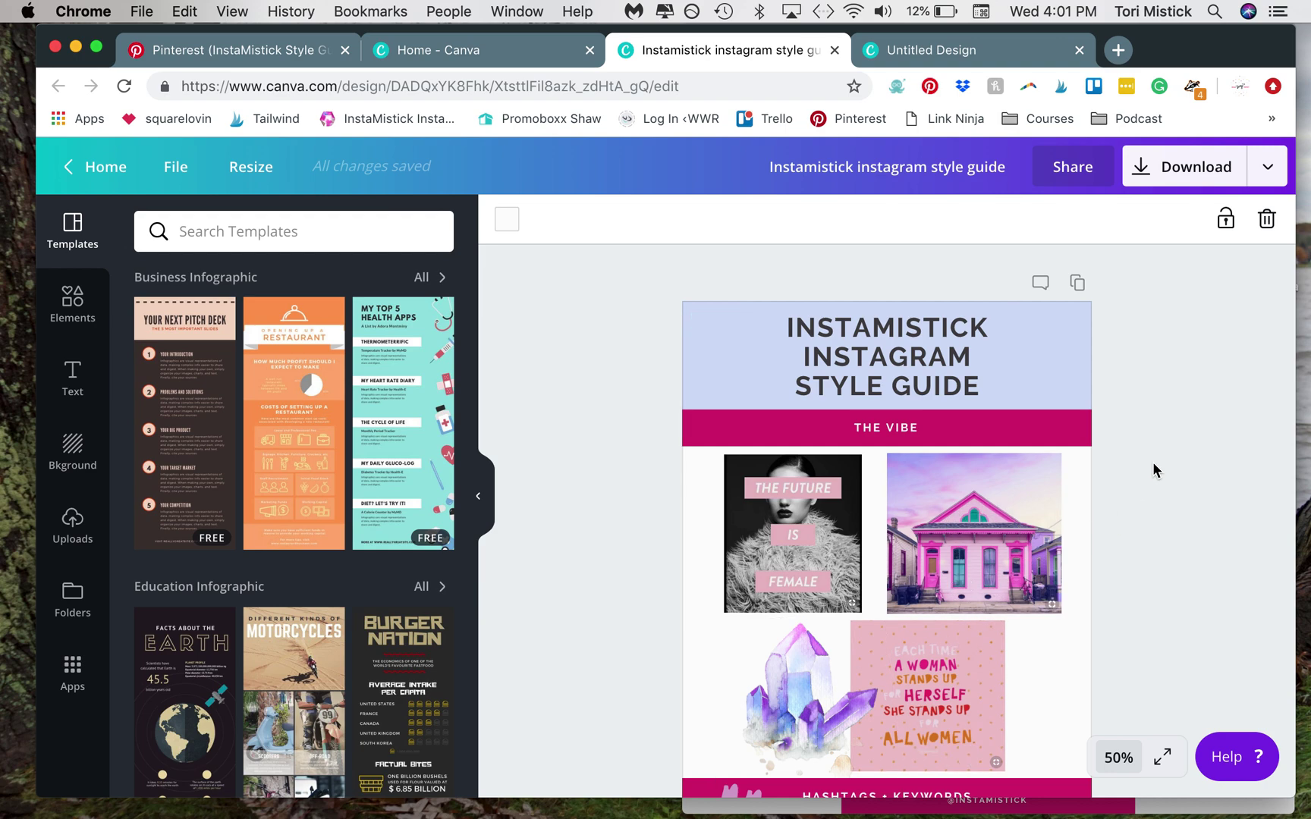
scroll(1154, 467, "down", 1)
scroll(1155, 468, "down", 2)
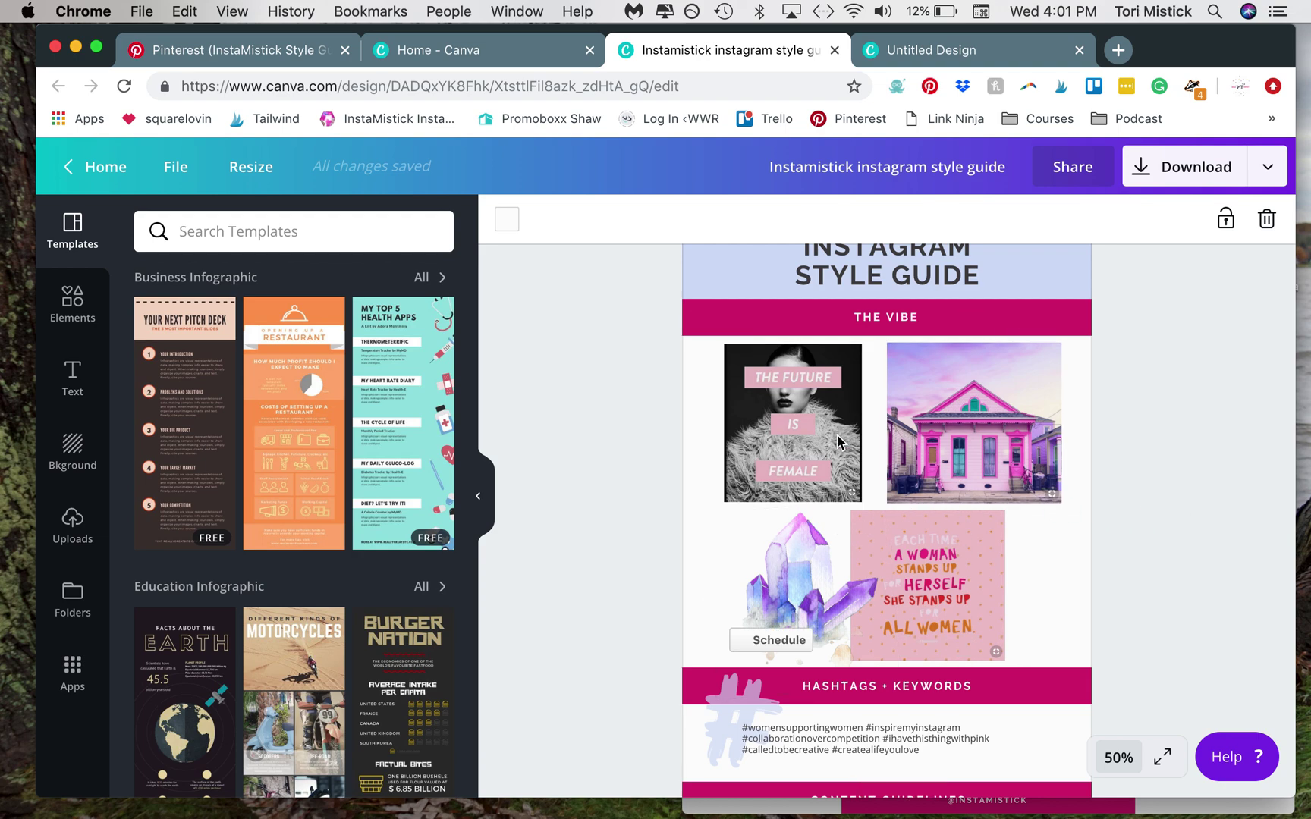
Step: Examine the style guide from its title down to the hashtag list and the start of Content Guidelines
scroll(1168, 594, "up", 3)
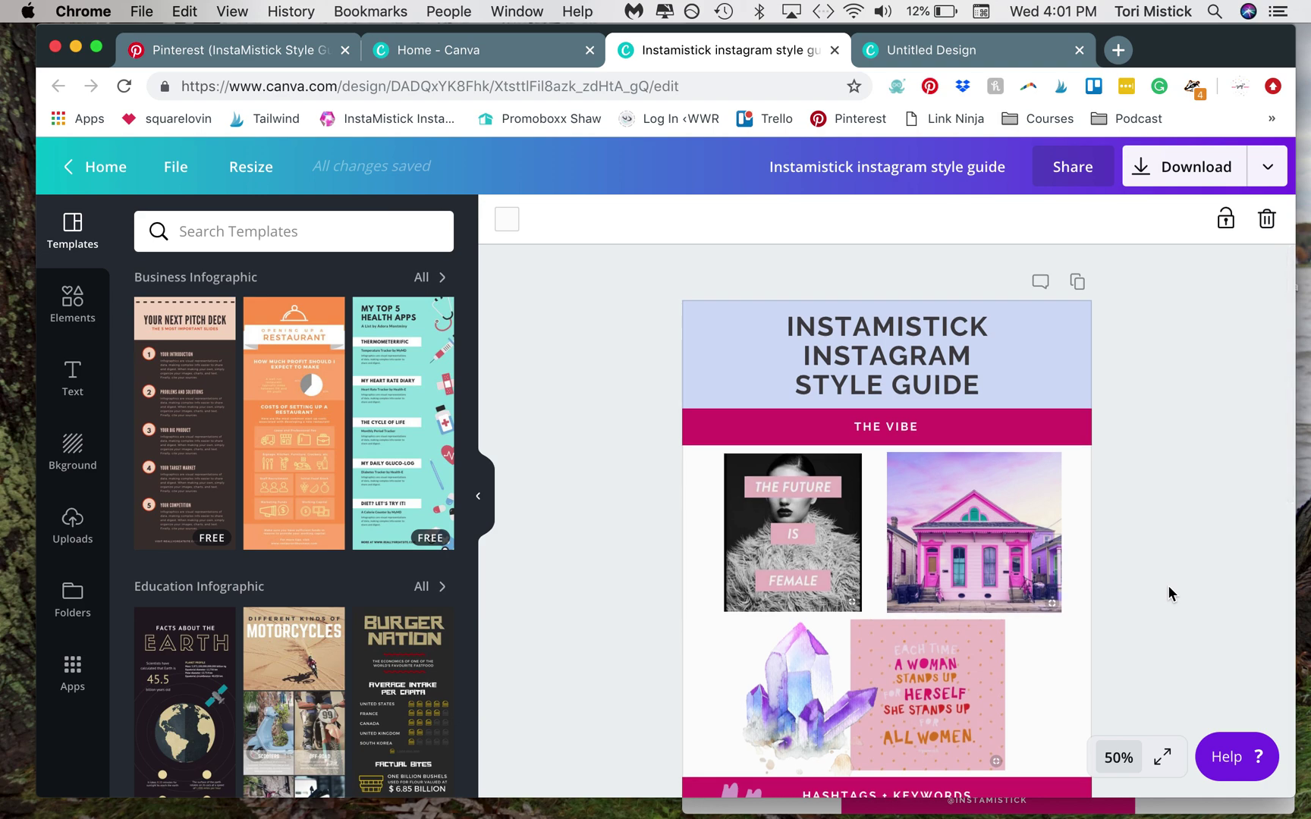
scroll(1184, 506, "down", 5)
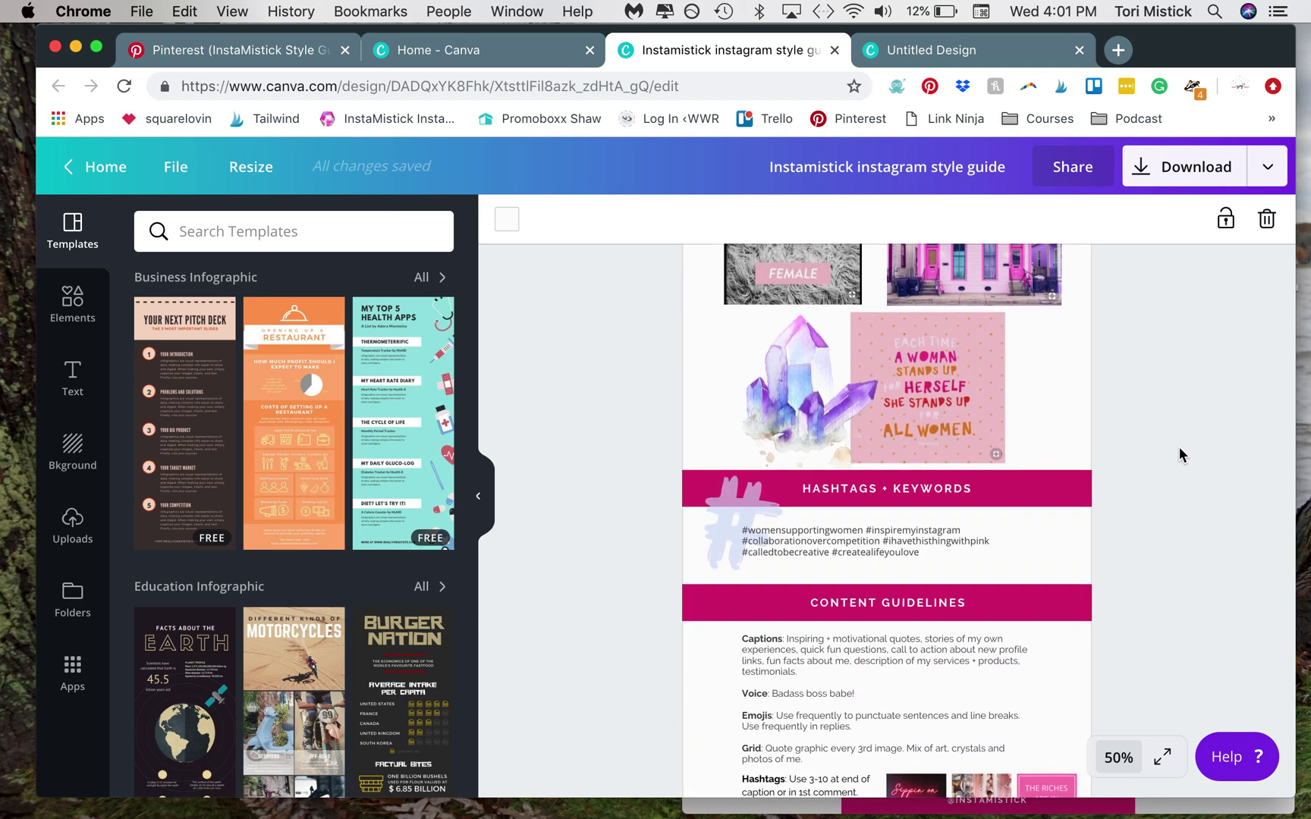
scroll(1180, 455, "down", 3)
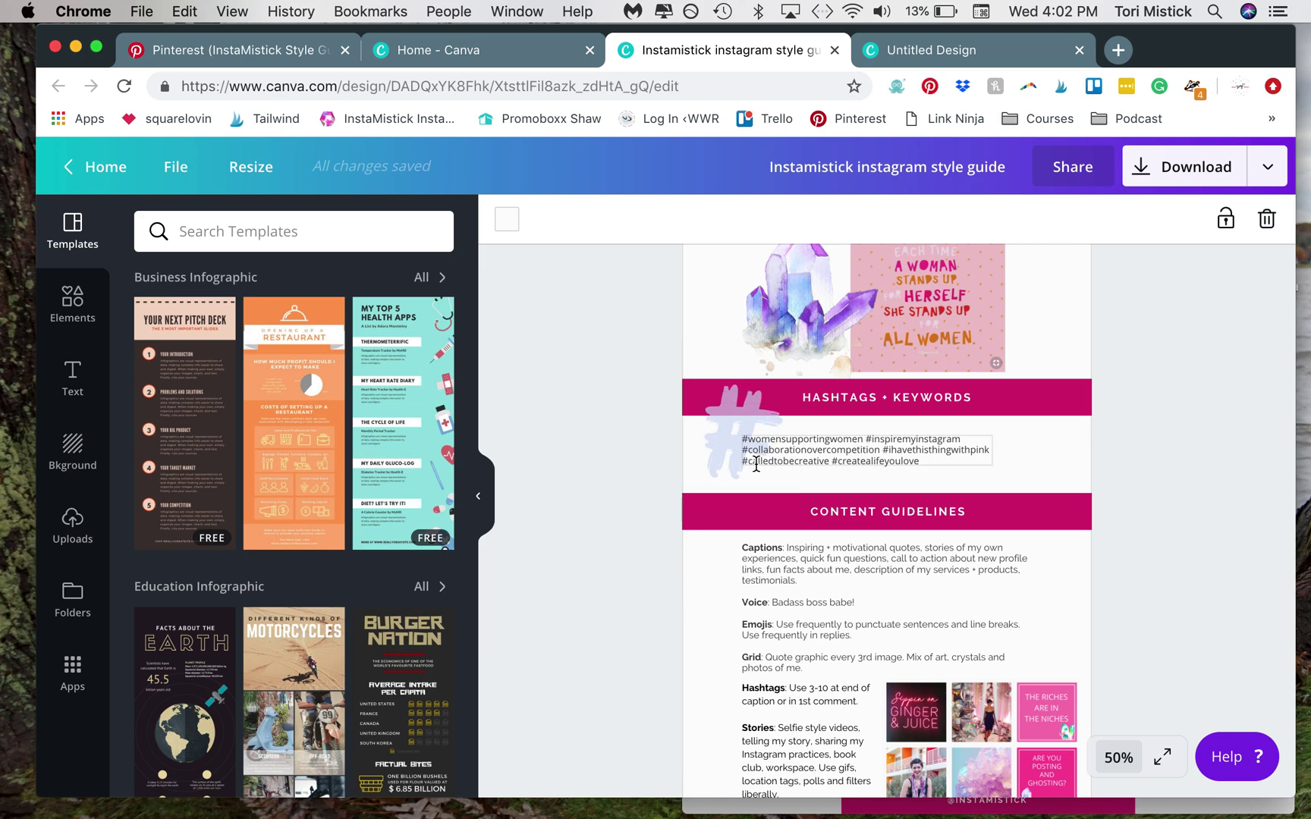
left_click(62, 311)
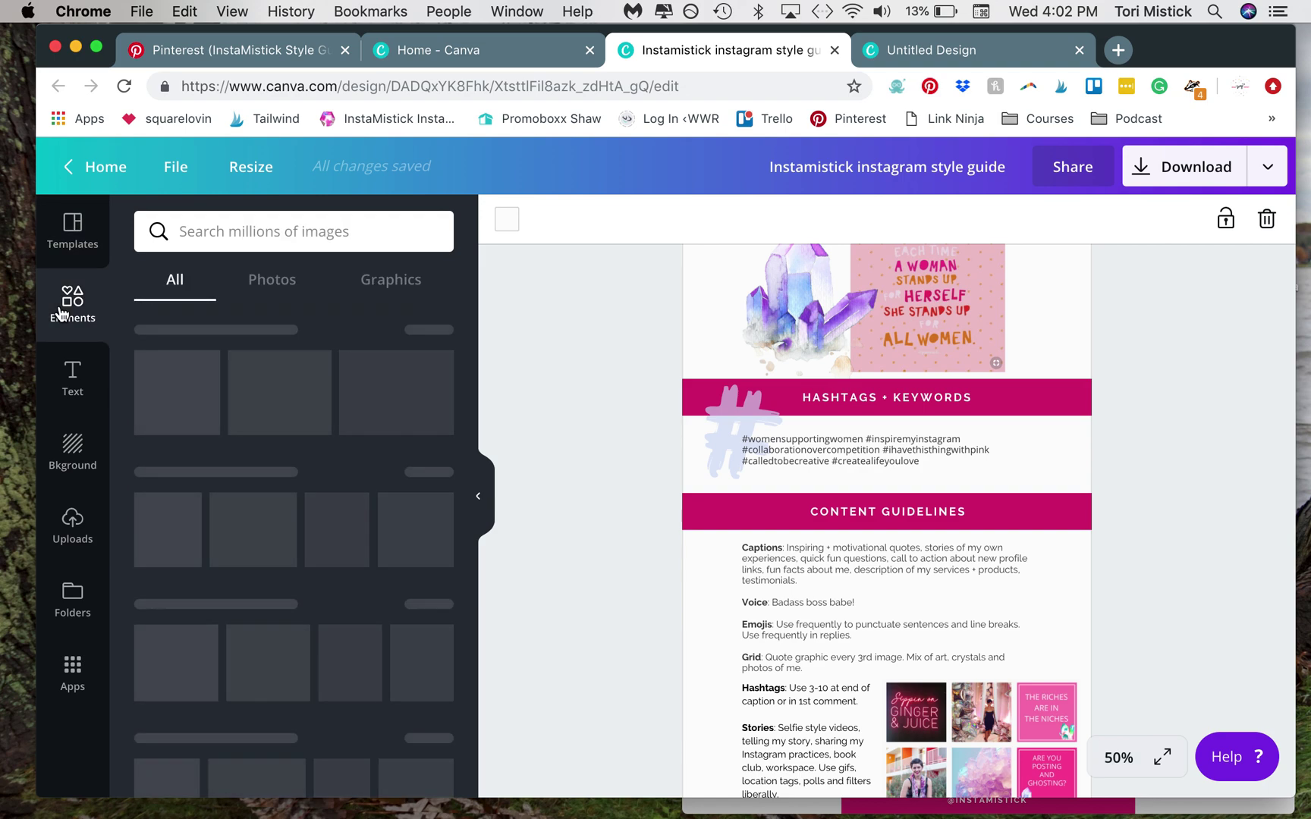
left_click(224, 240)
type("ha")
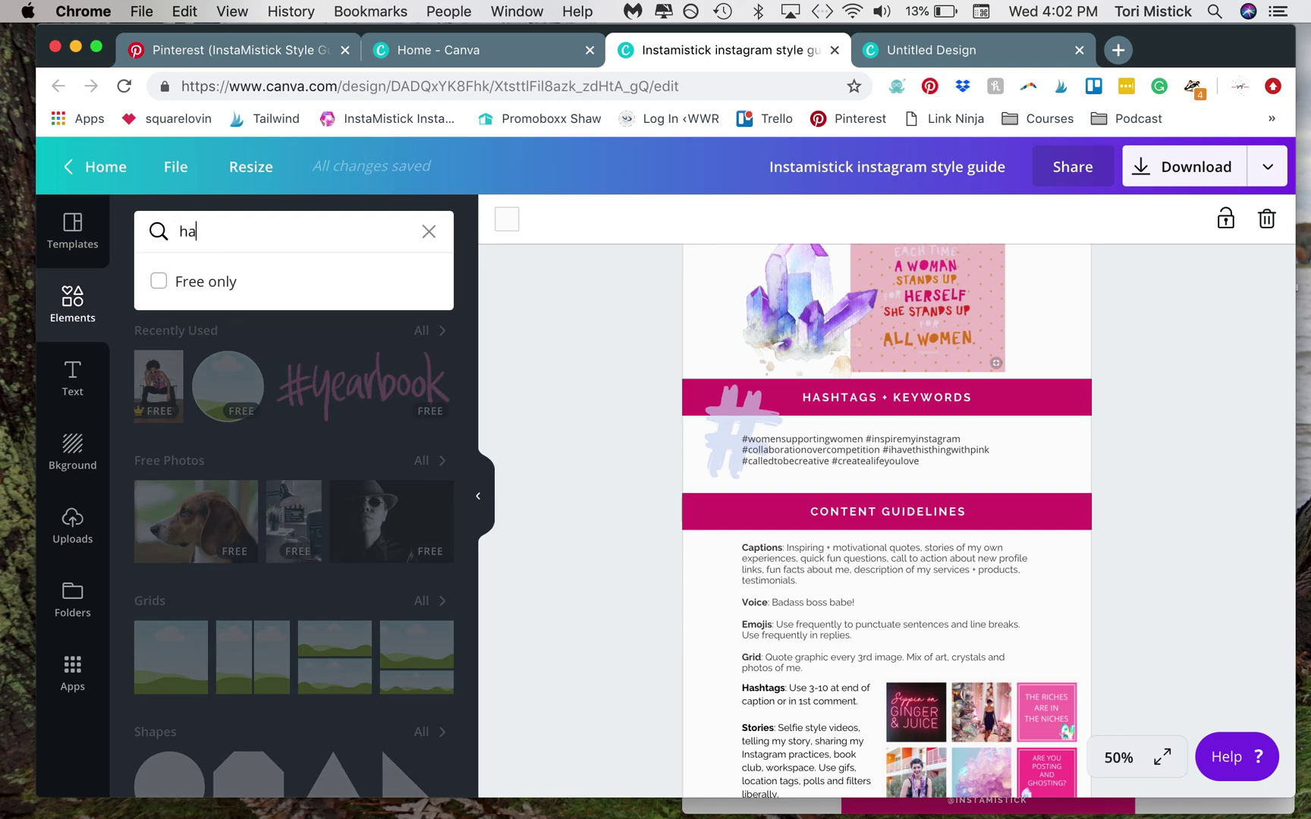
key("BackSpace")
key("BackSpace")
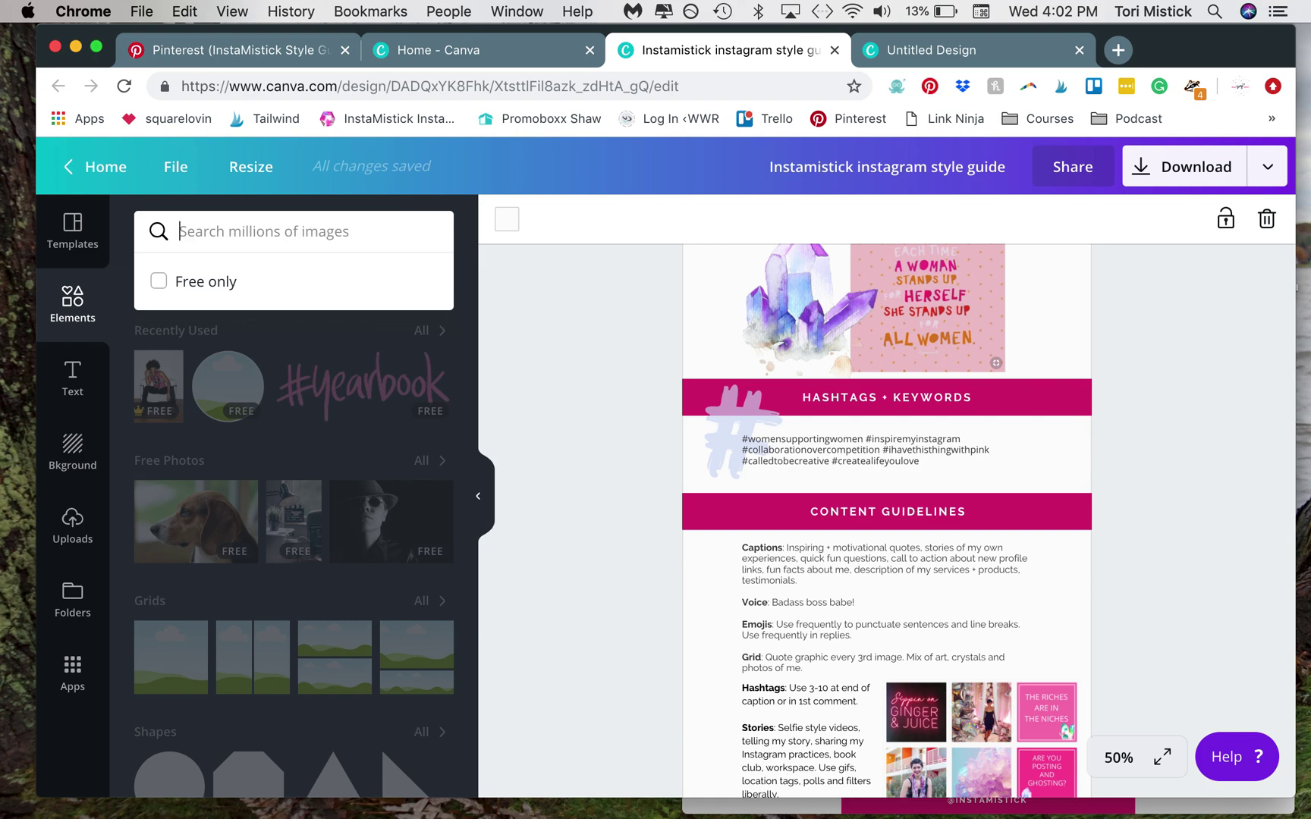
left_click(534, 381)
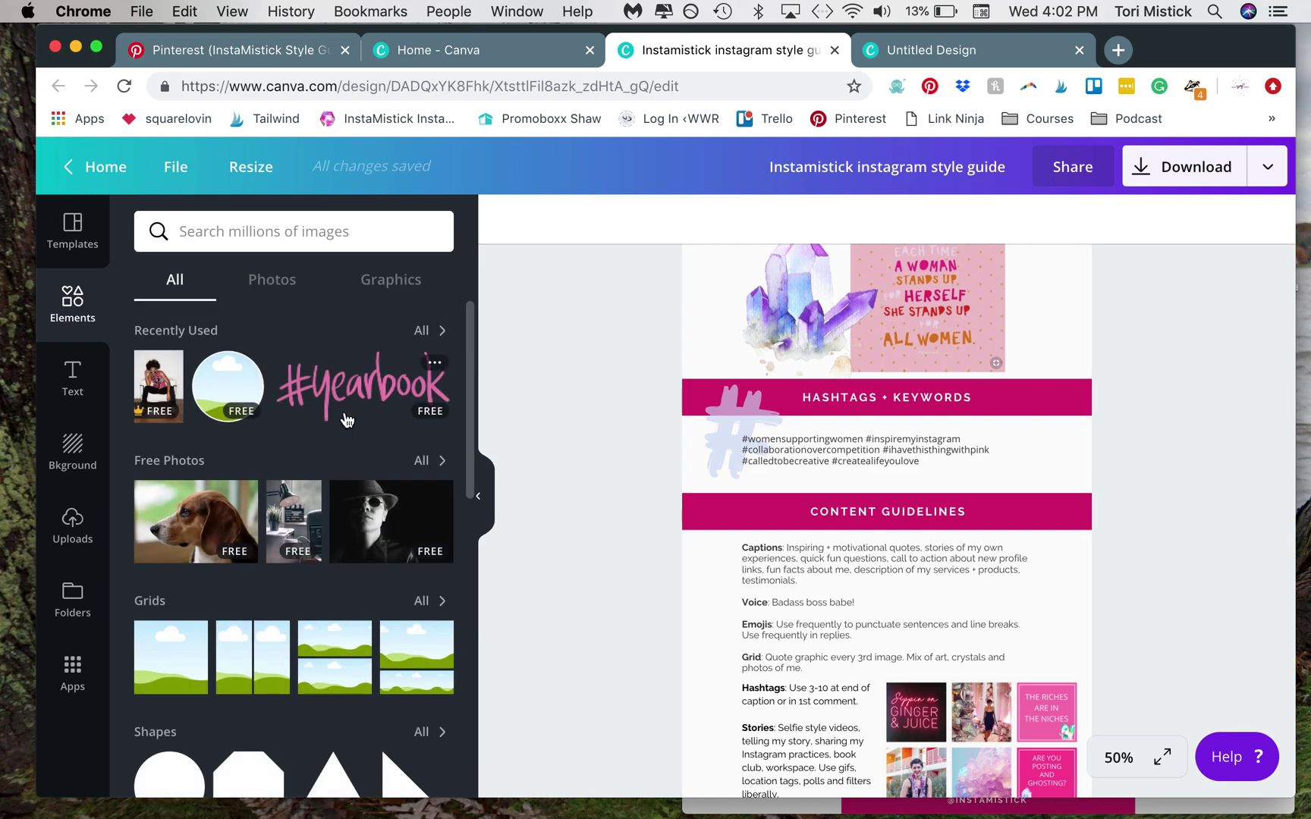
Step: Check the font of the large # text beside the hashtags and look over the Content Guidelines section
left_click(729, 428)
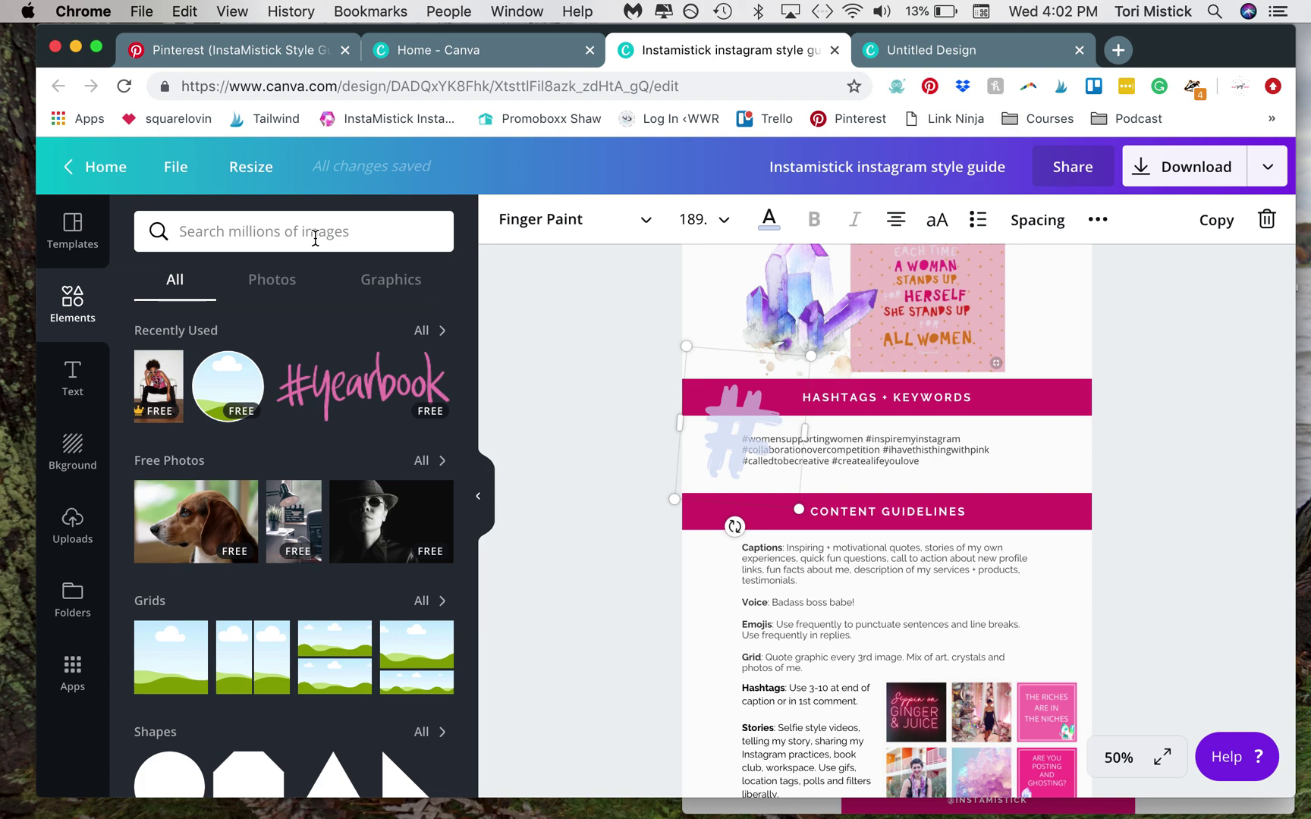
left_click(606, 413)
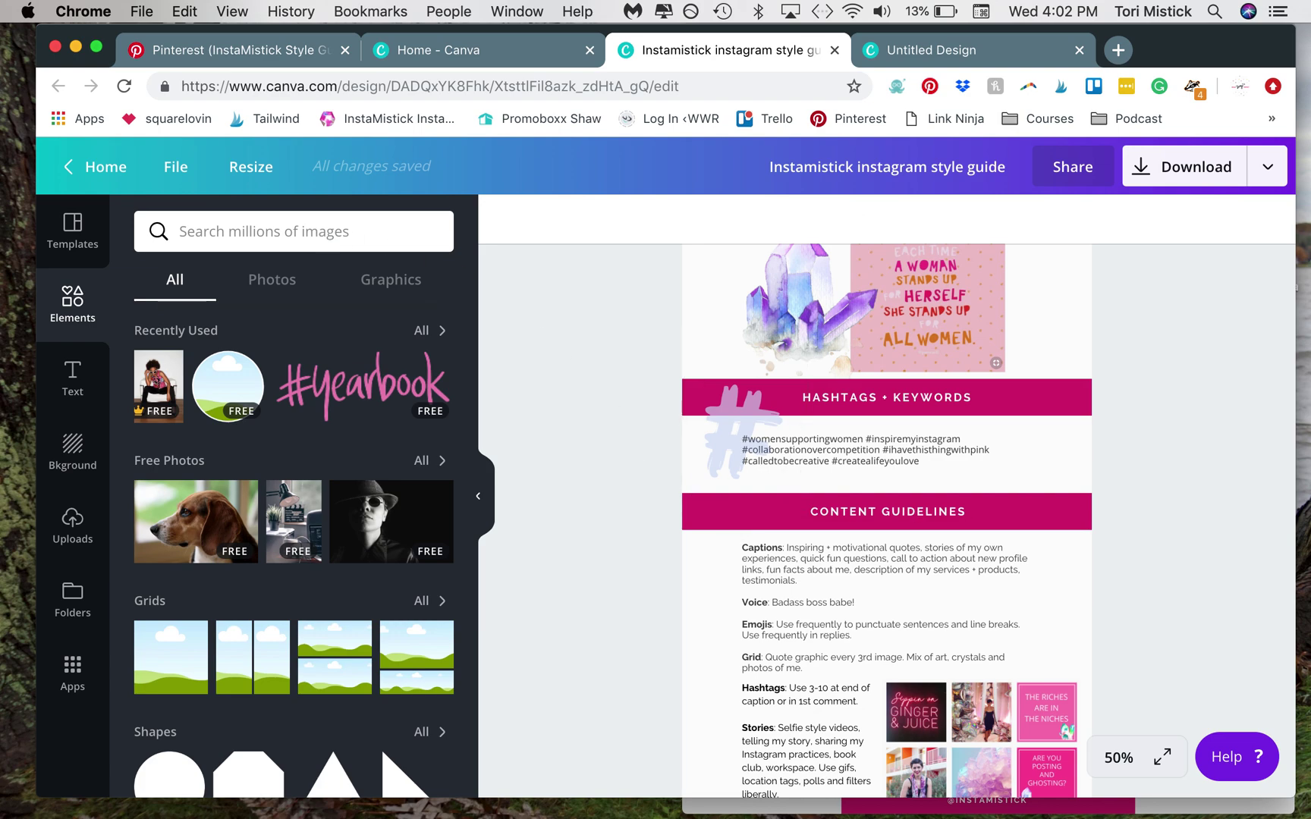
scroll(1140, 466, "down", 3)
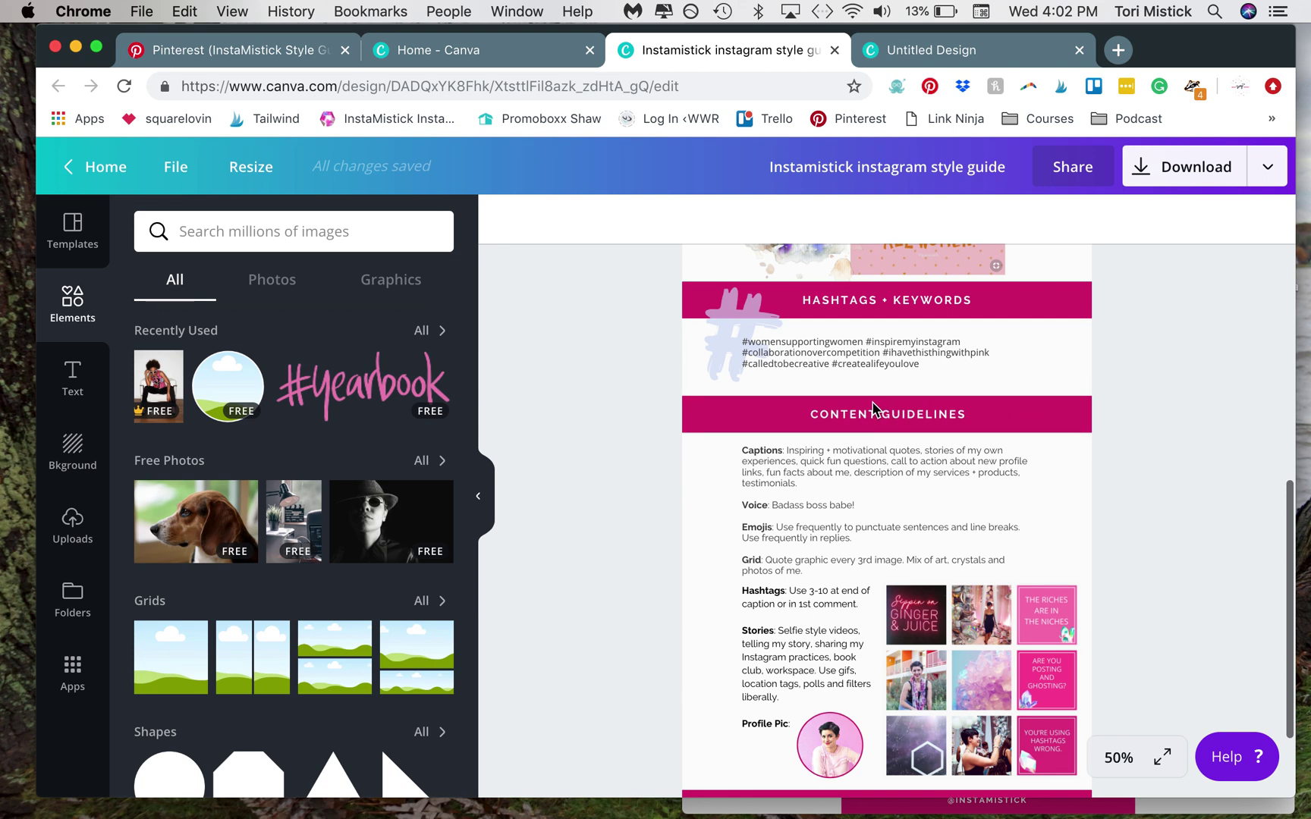
scroll(1023, 425, "down", 3)
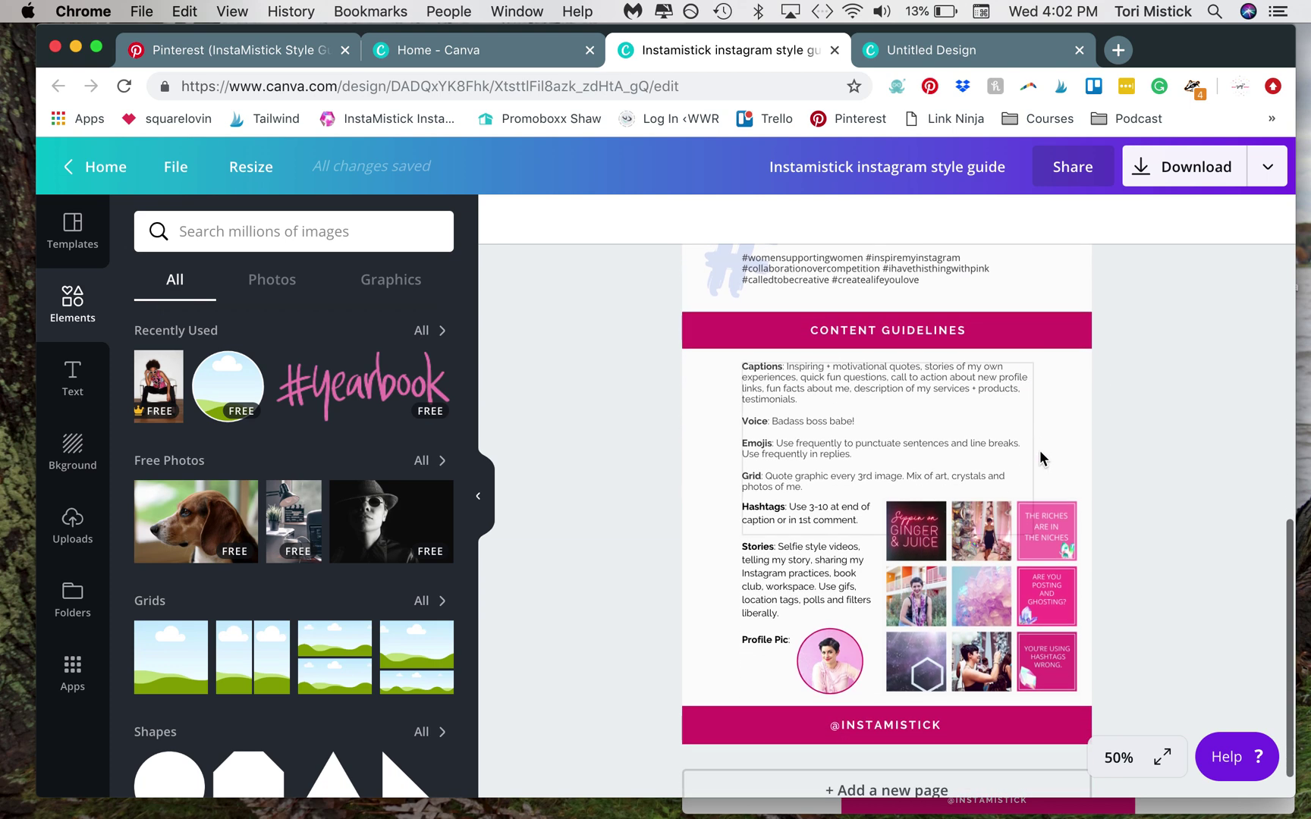
Step: Preview the whole style guide in full screen and examine its Content Guidelines section at 75% zoom
left_click(1166, 761)
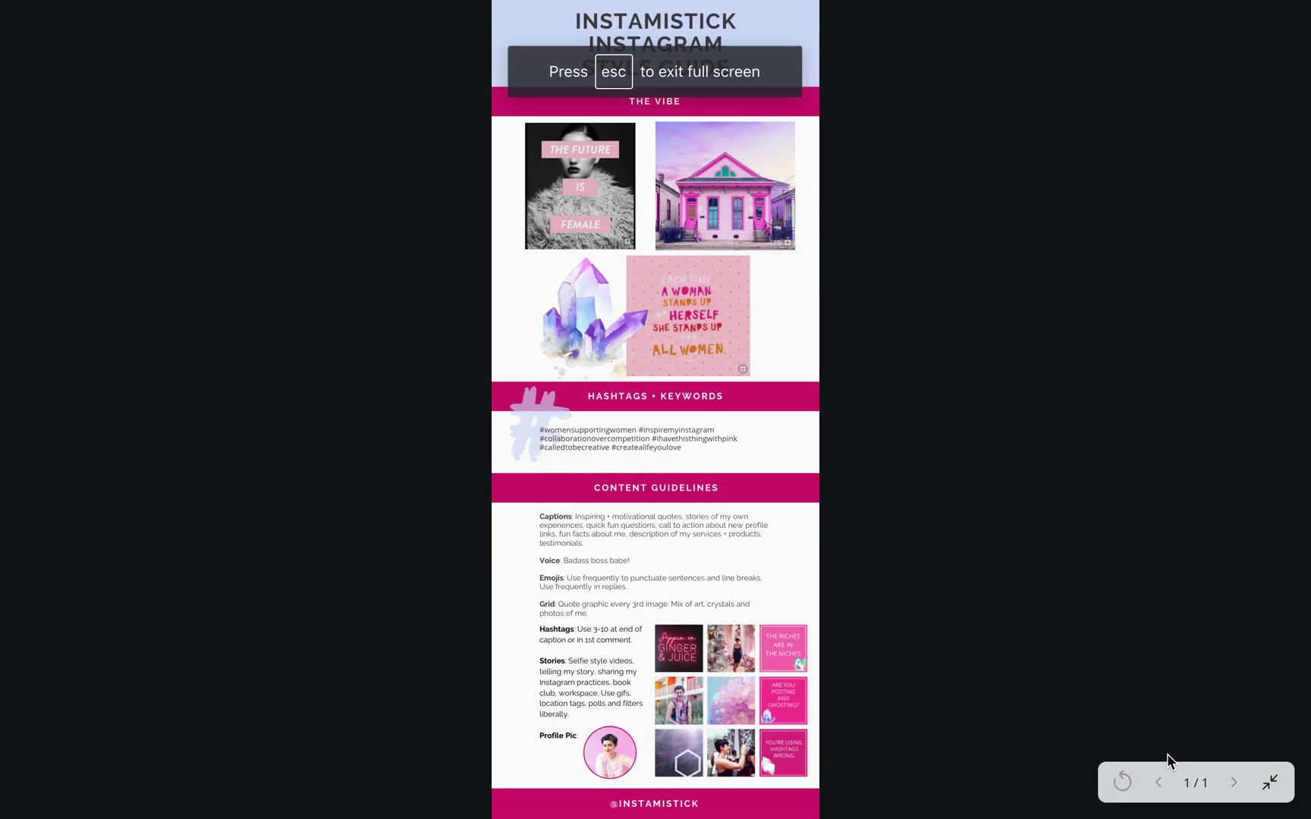
left_click(1270, 784)
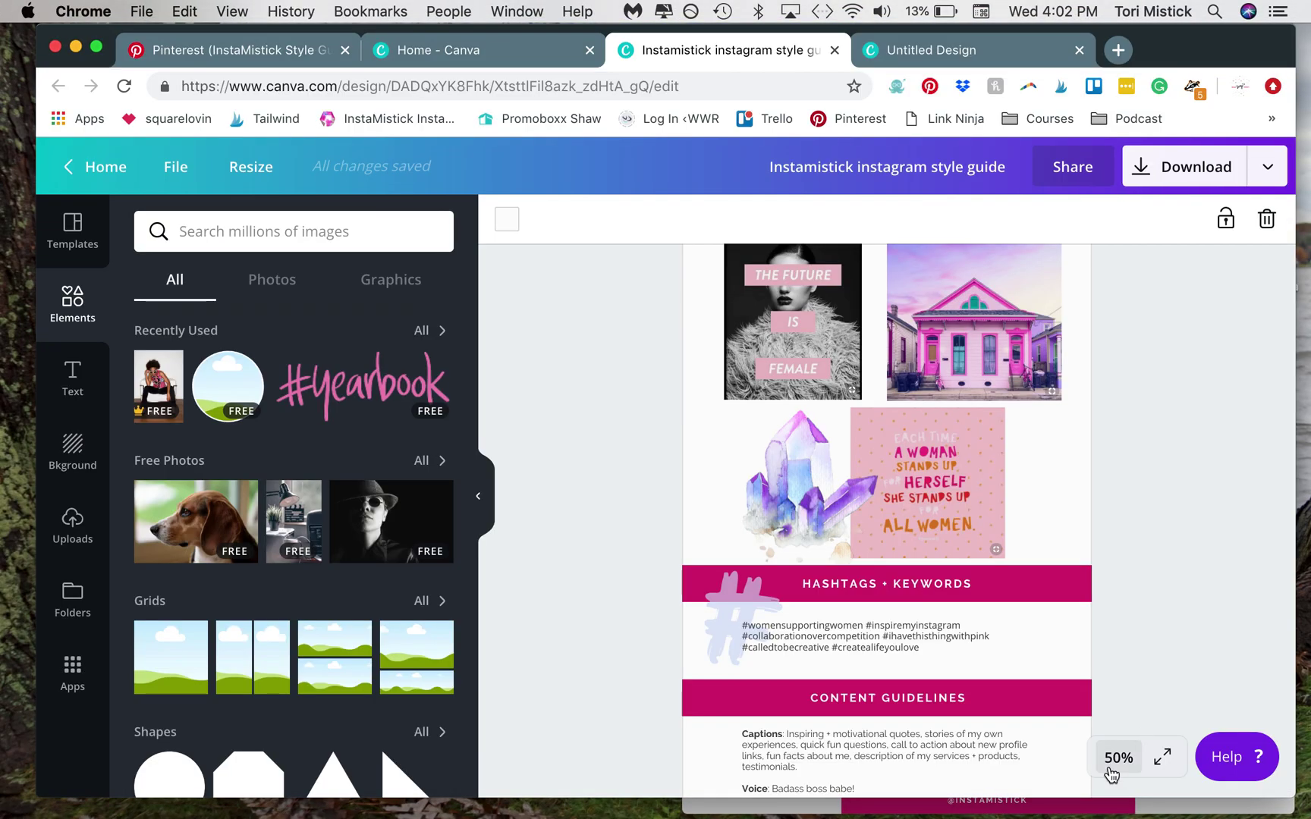
left_click(1117, 758)
left_click(1110, 484)
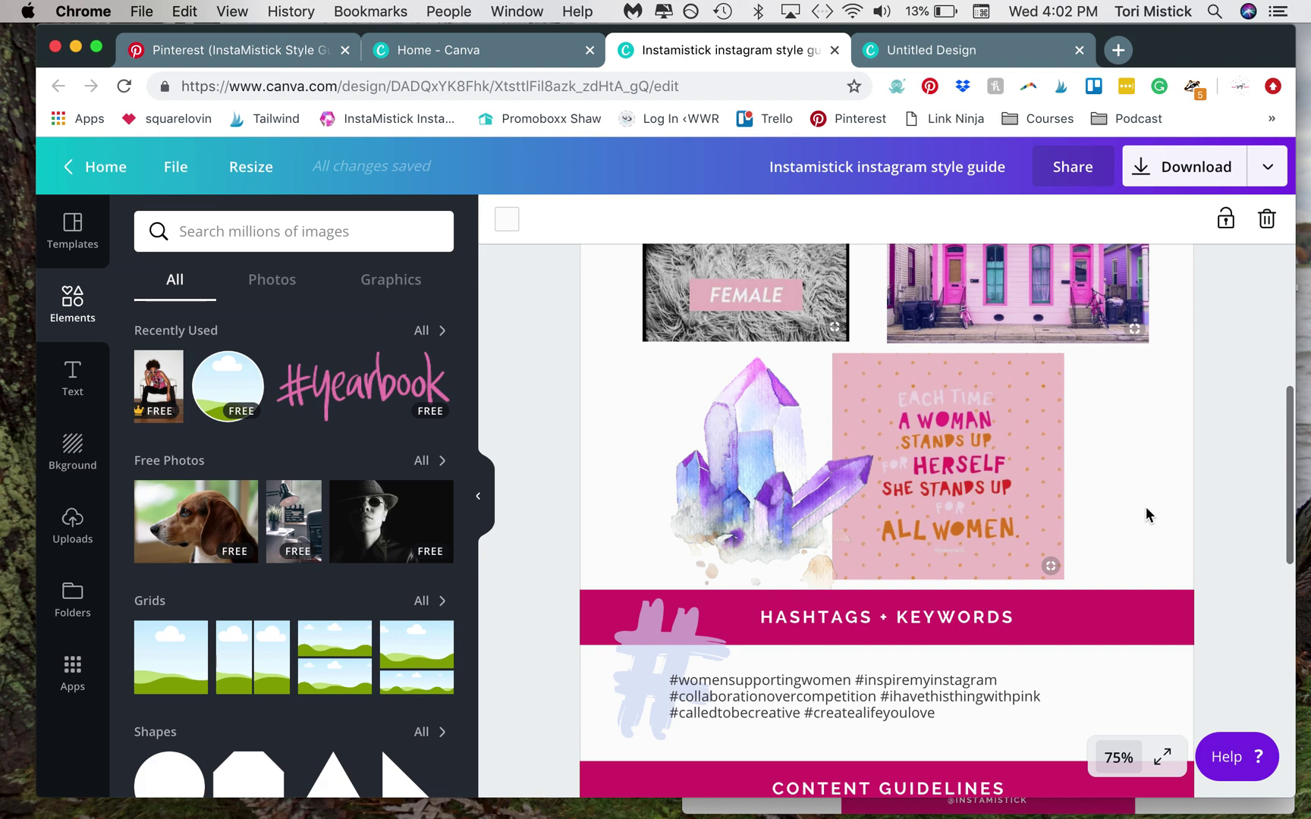
scroll(1146, 507, "down", 3)
scroll(1146, 506, "down", 5)
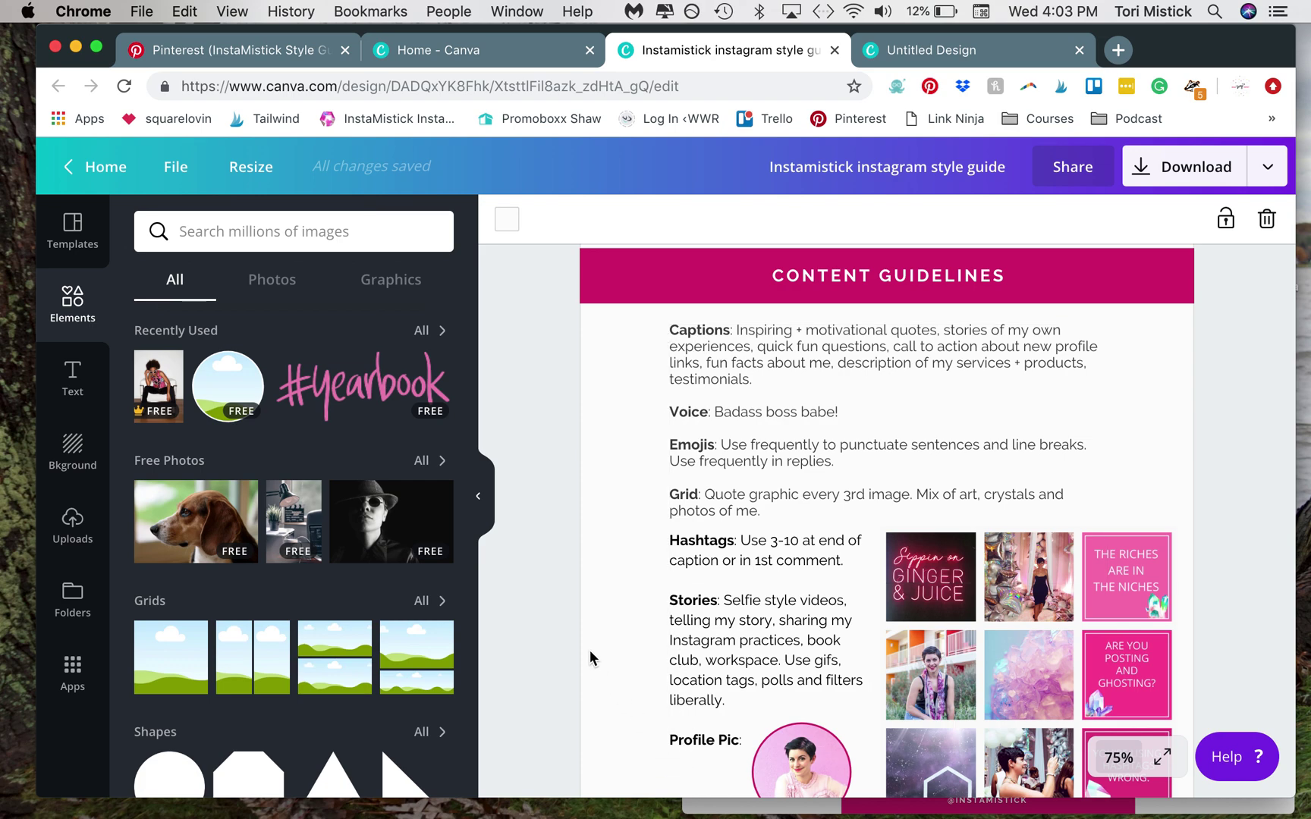
scroll(590, 653, "down", 1)
scroll(590, 651, "down", 1)
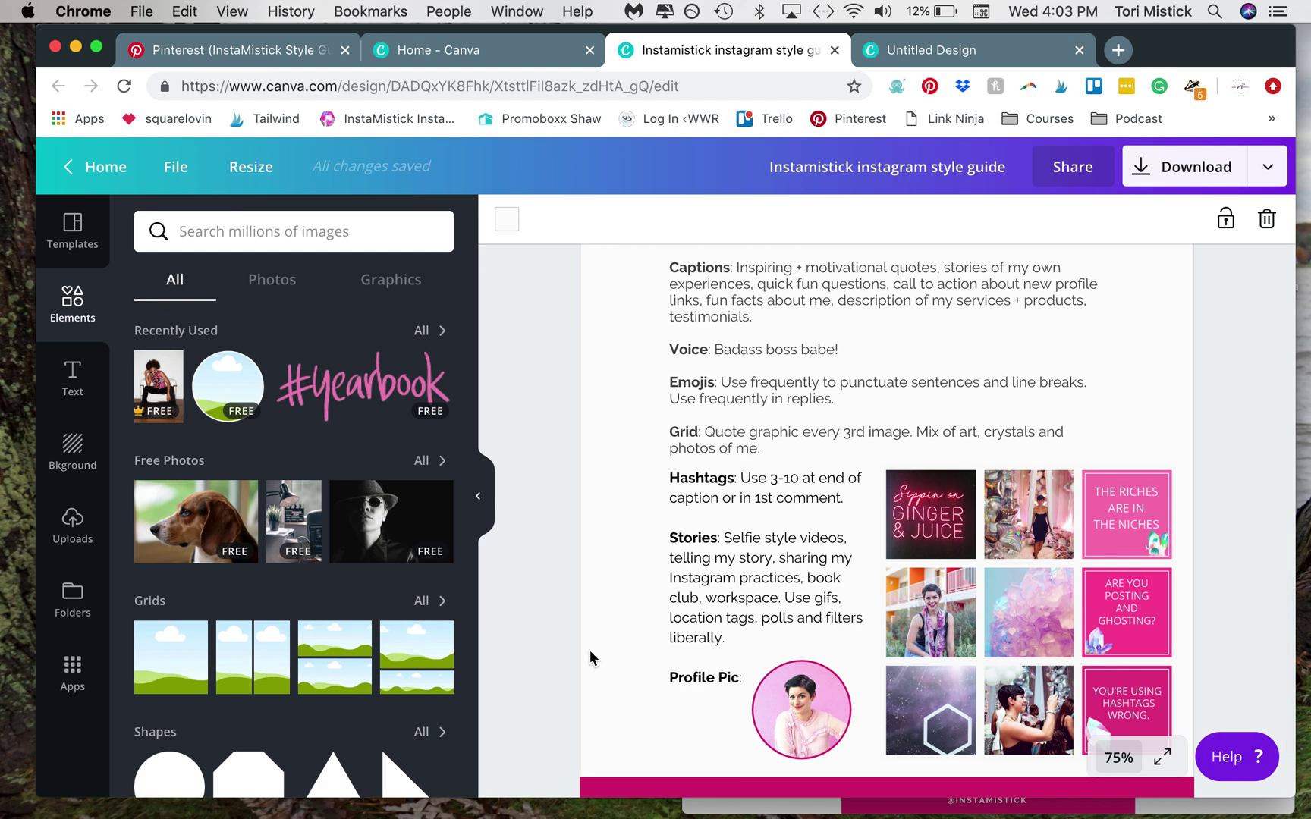
scroll(590, 650, "down", 2)
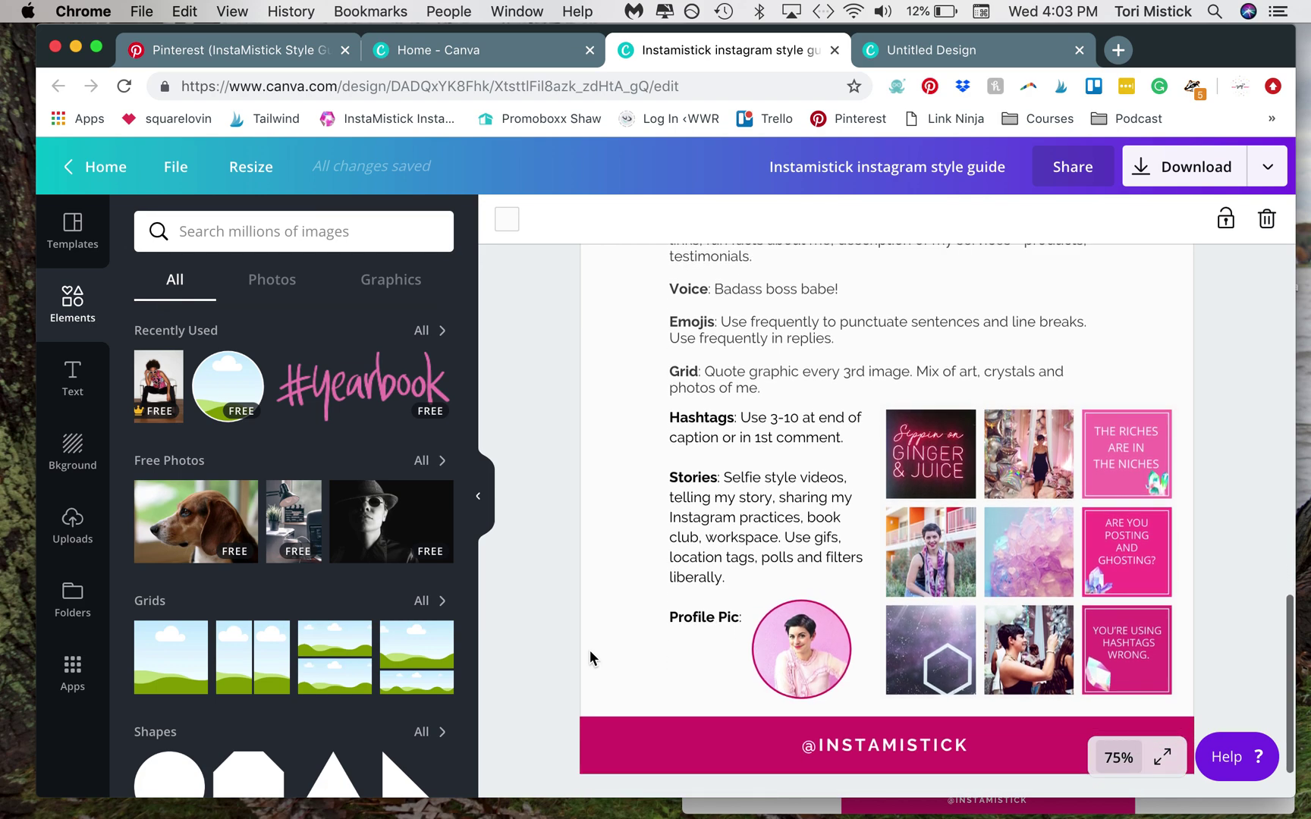
scroll(590, 650, "up", 4)
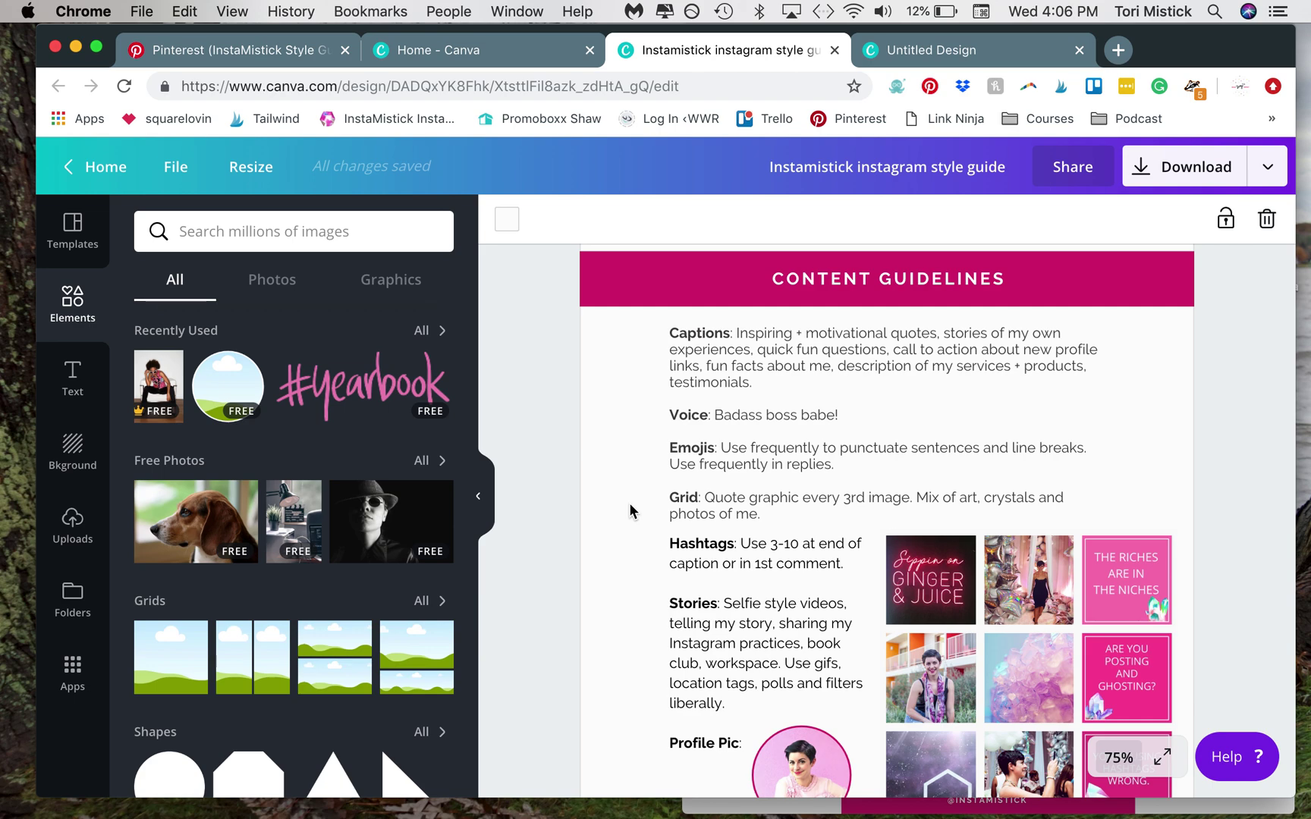
scroll(629, 502, "down", 3)
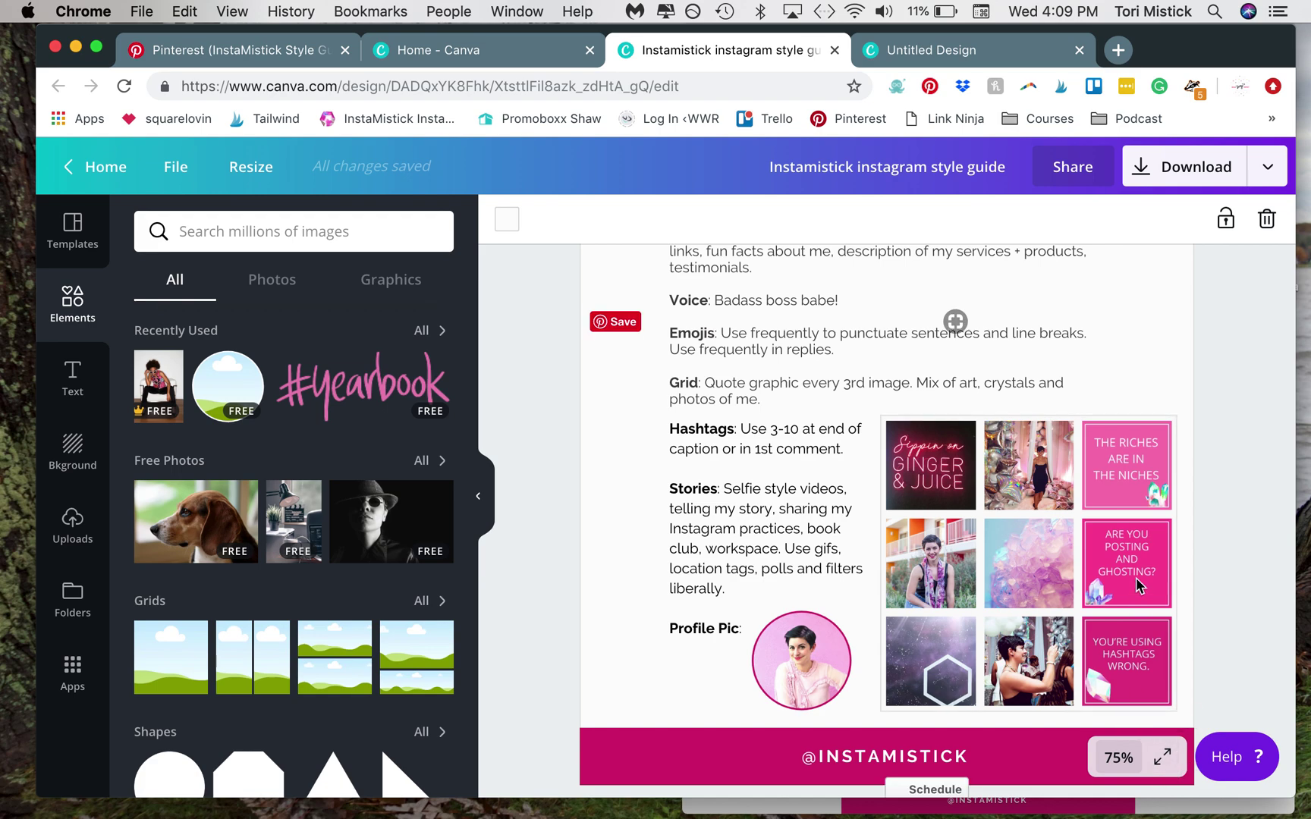
Step: Return to the start of the style guide and set the zoom to 25% to view the whole page
scroll(1138, 584, "up", 2)
scroll(1137, 584, "up", 10)
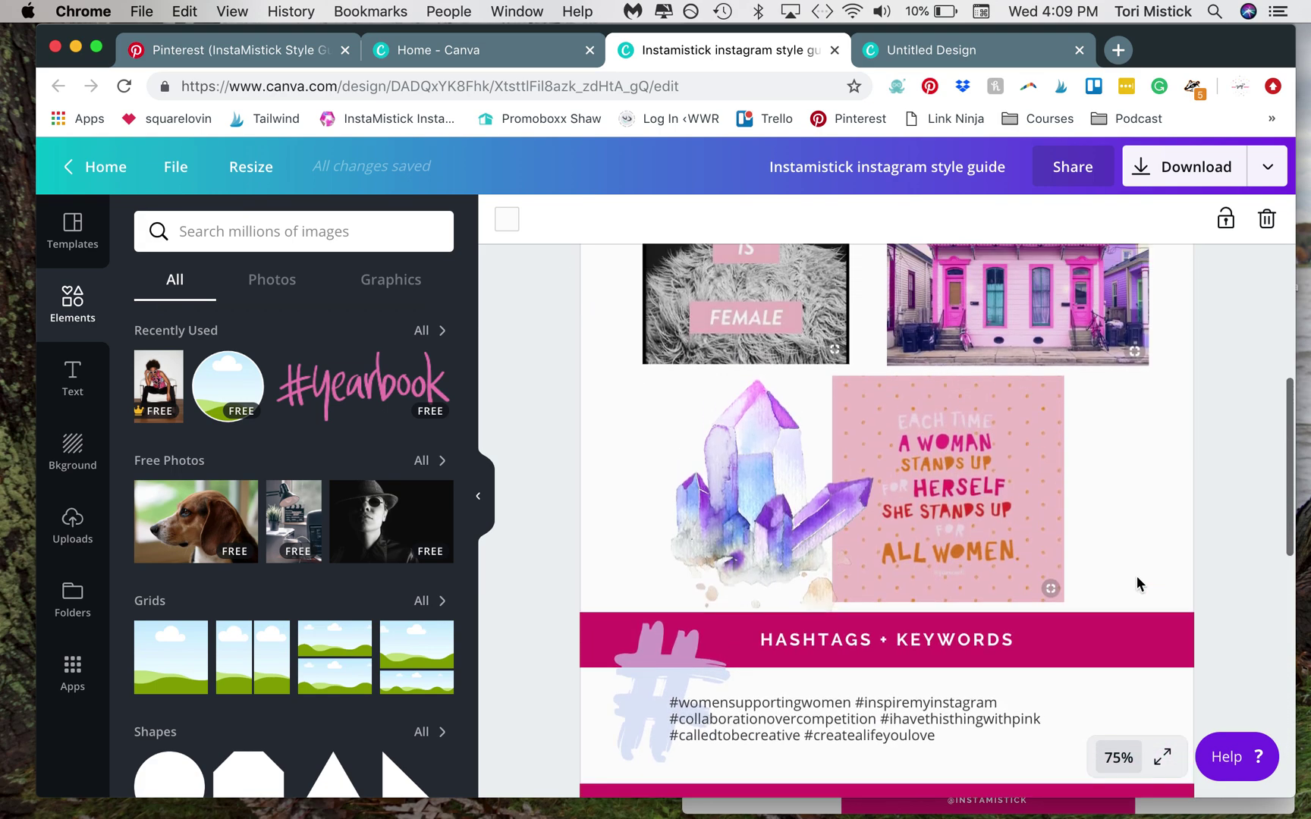
scroll(1136, 579, "up", 5)
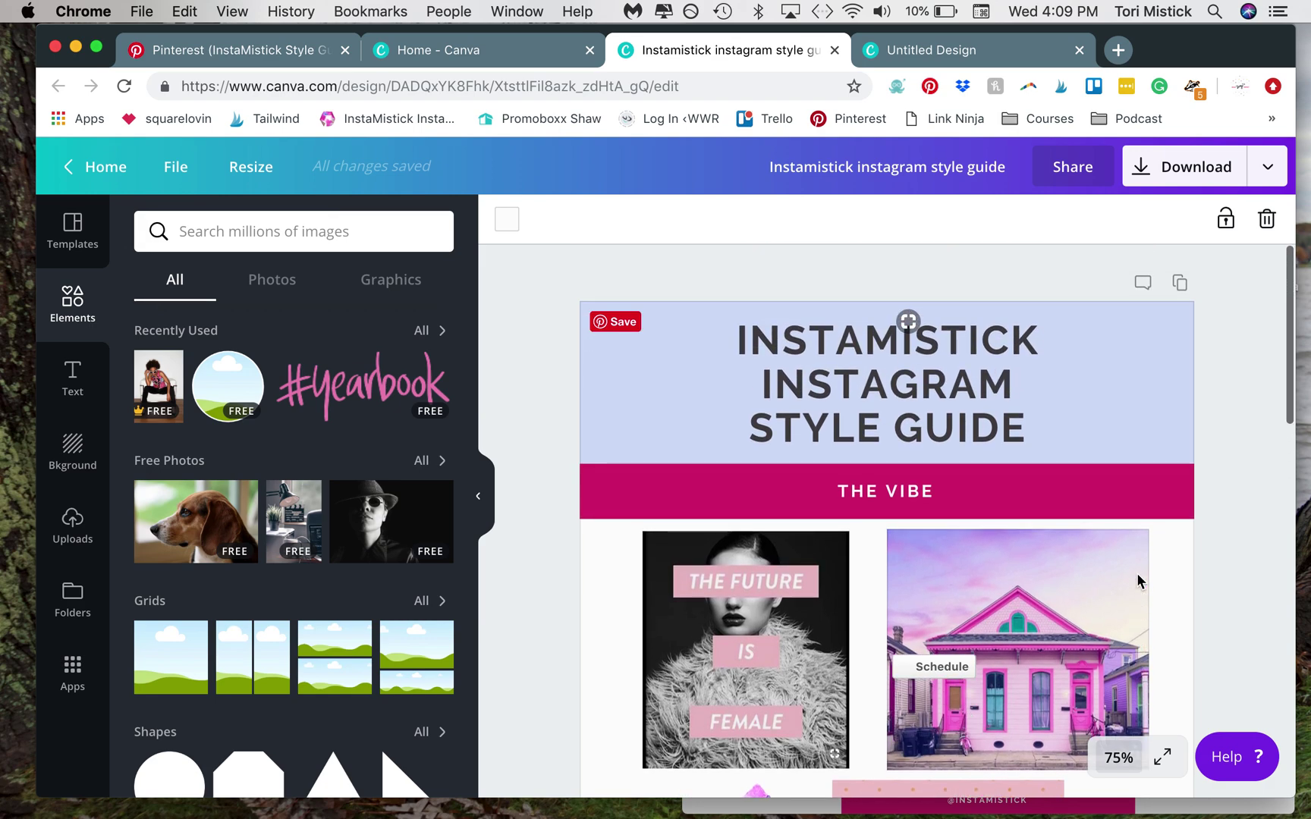
scroll(1136, 576, "down", 3)
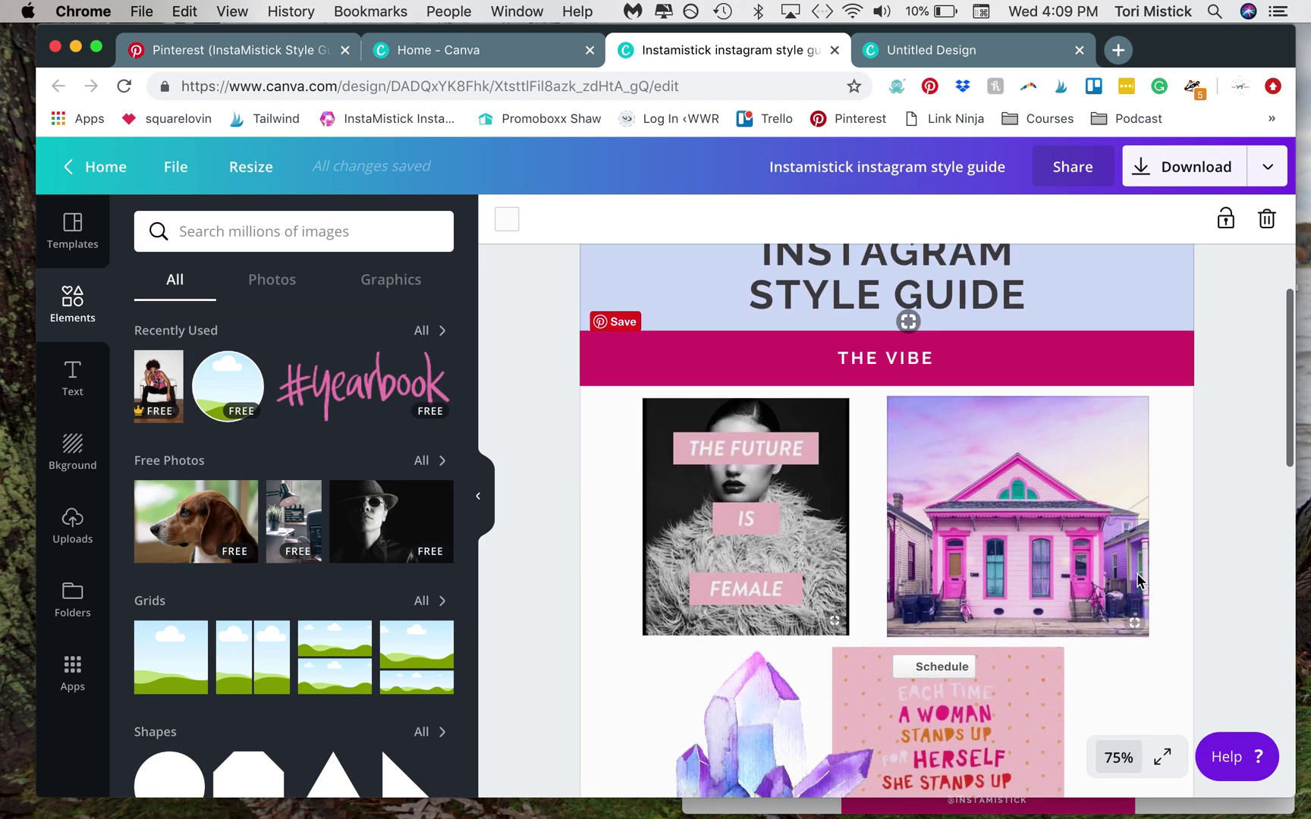
left_click(1118, 757)
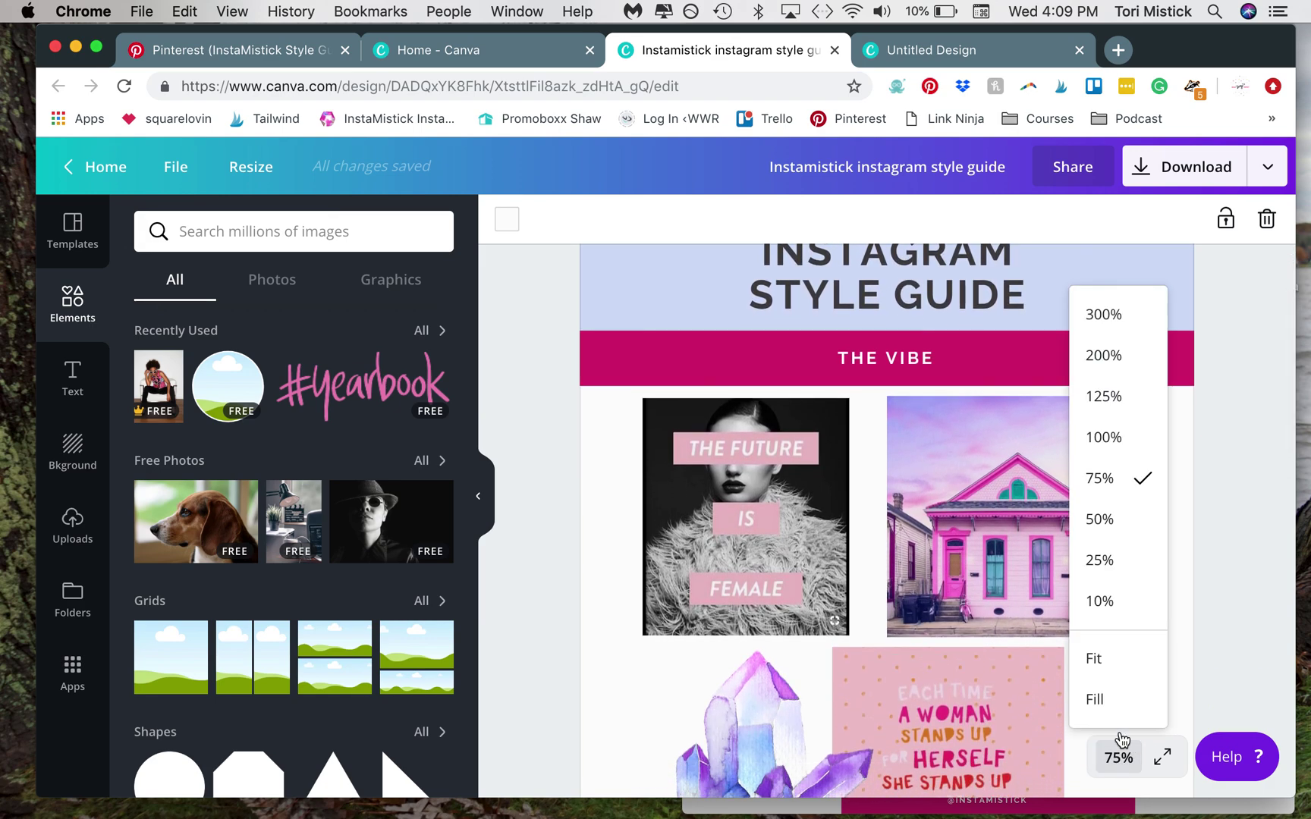
left_click(1118, 612)
left_click(1118, 757)
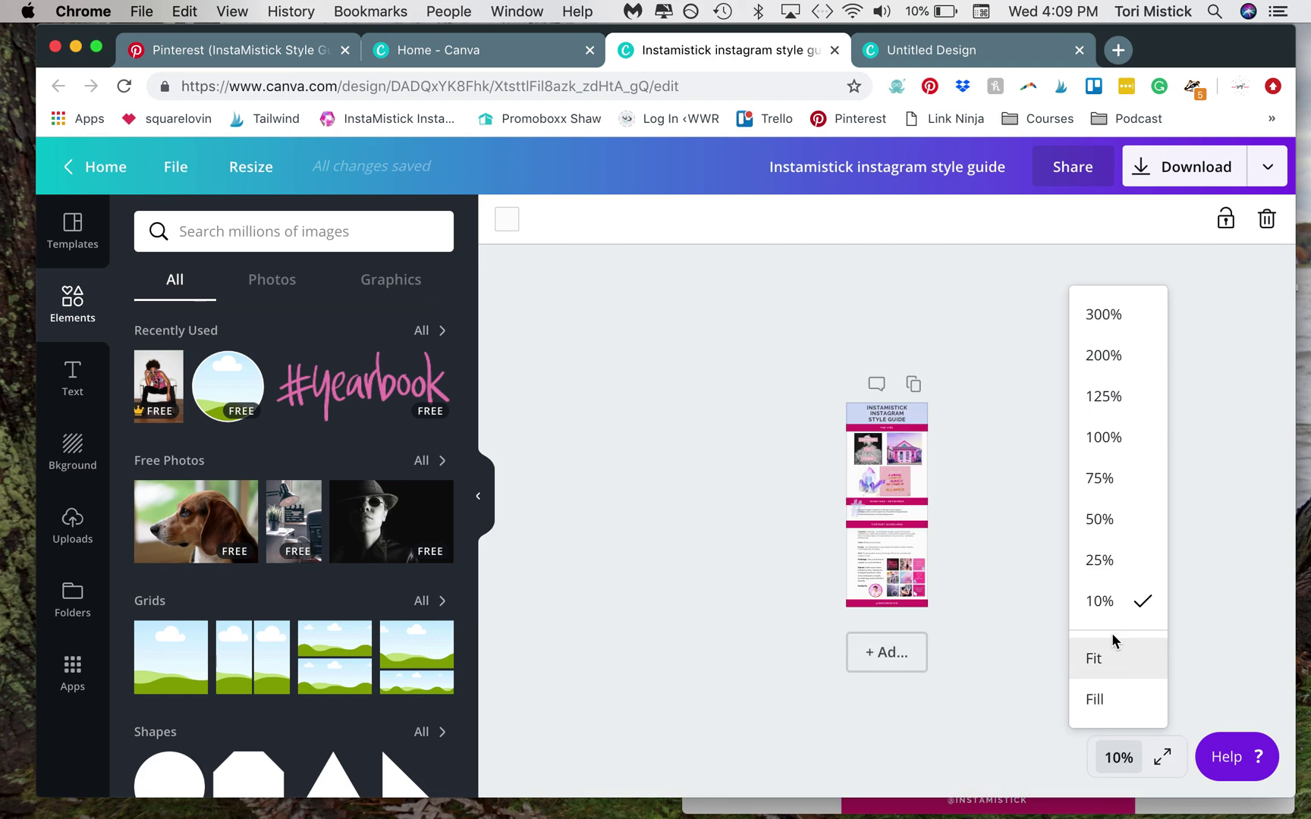
left_click(1116, 561)
scroll(1196, 580, "up", 1)
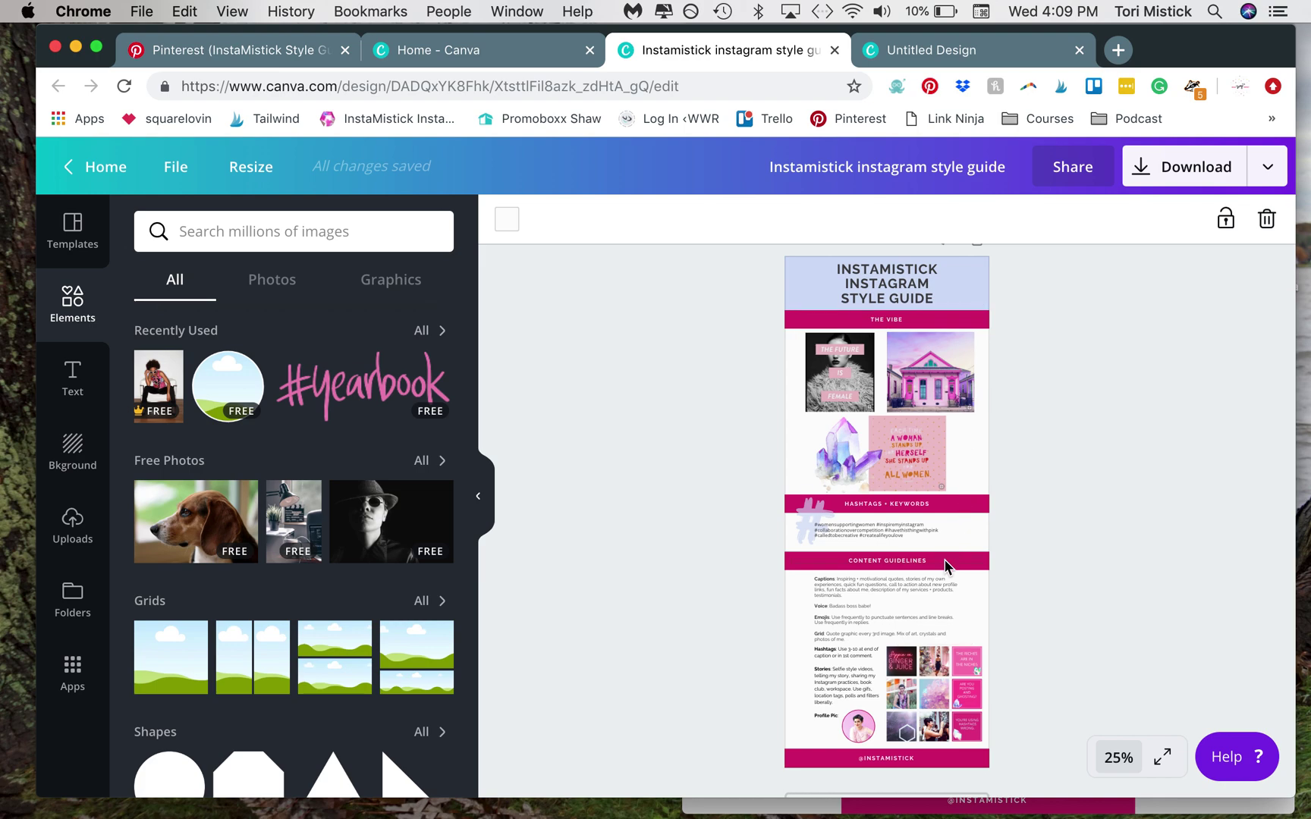
Step: View Instamistick instagram style guide.png in Preview beside the browser, and switch to the InstaMistick Style Guide board on Pinterest
left_click_drag(1162, 36, 1022, 248)
left_click_drag(1028, 38, 998, 37)
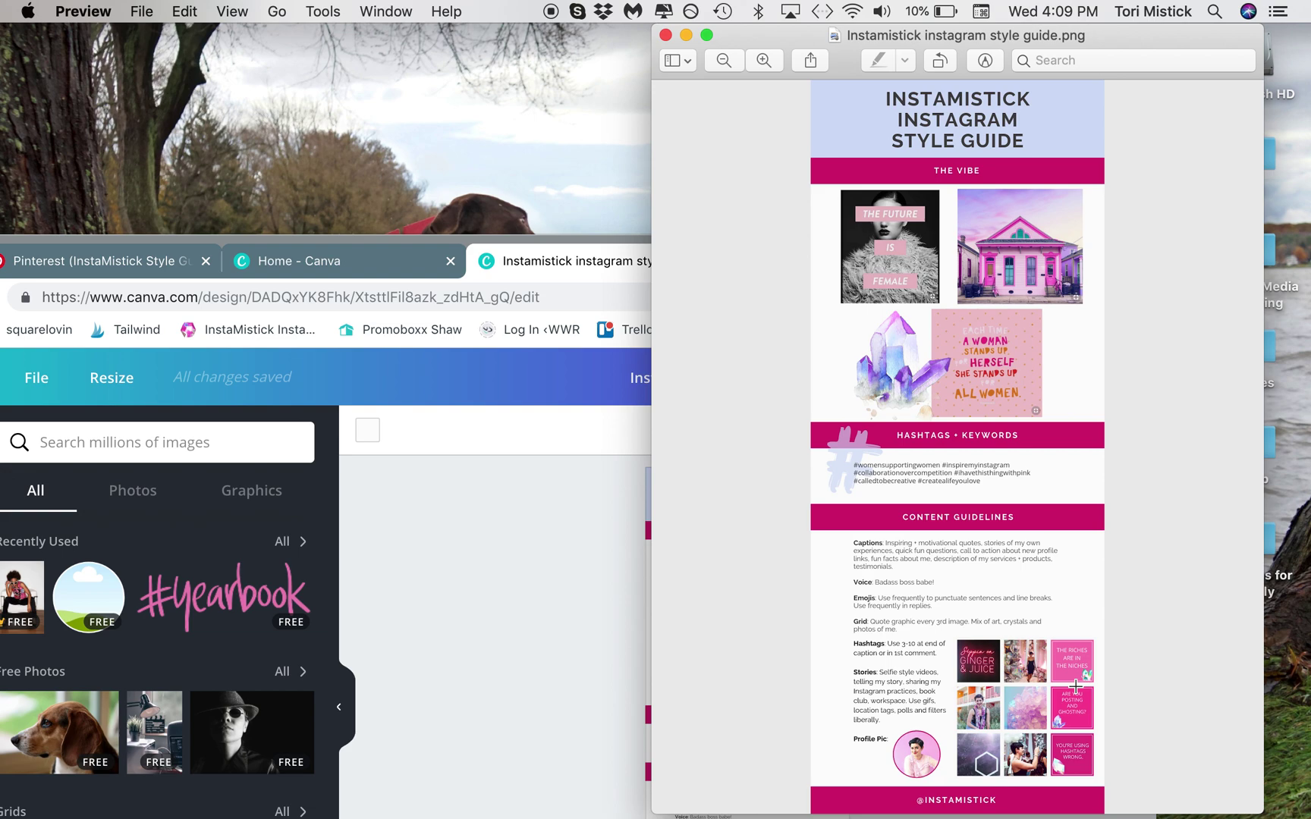
double_click(353, 242)
left_click(355, 162)
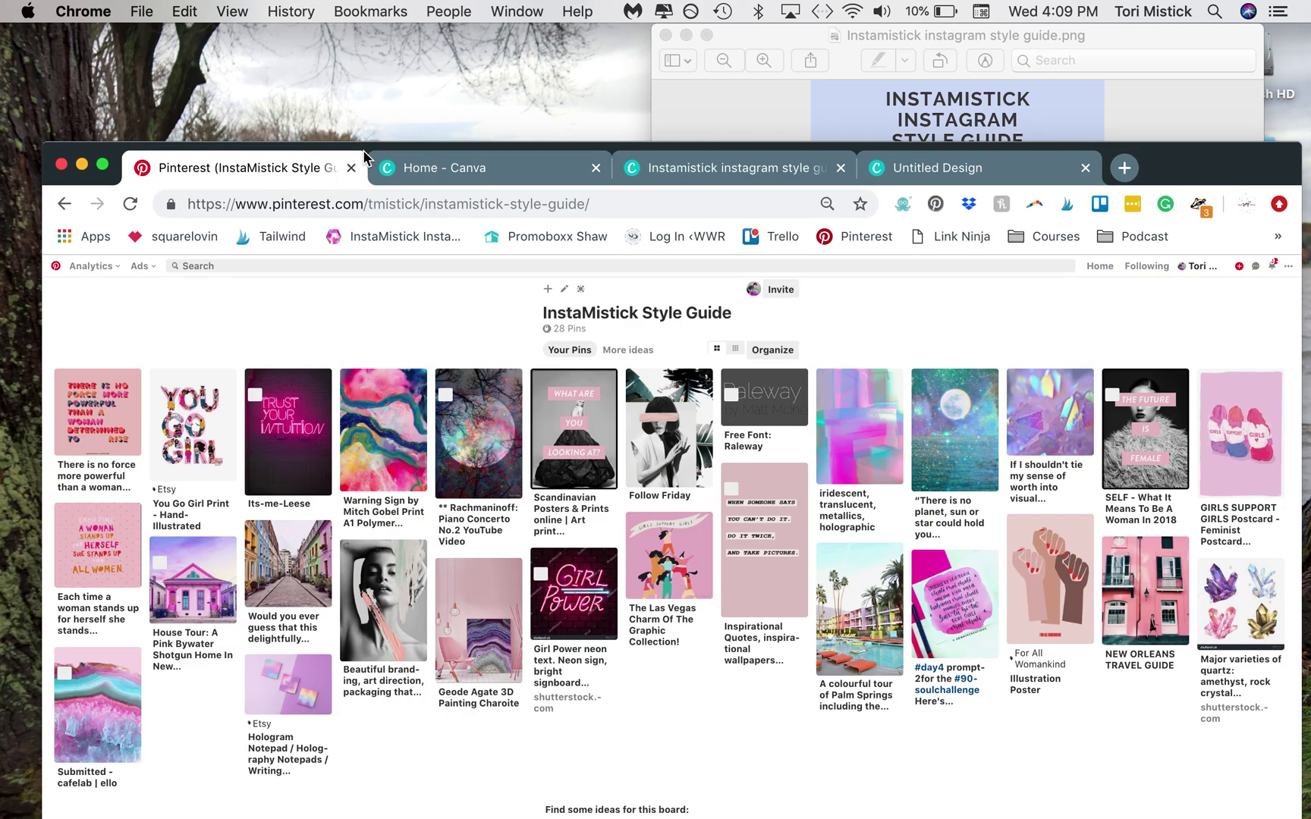
left_click_drag(365, 148, 359, 82)
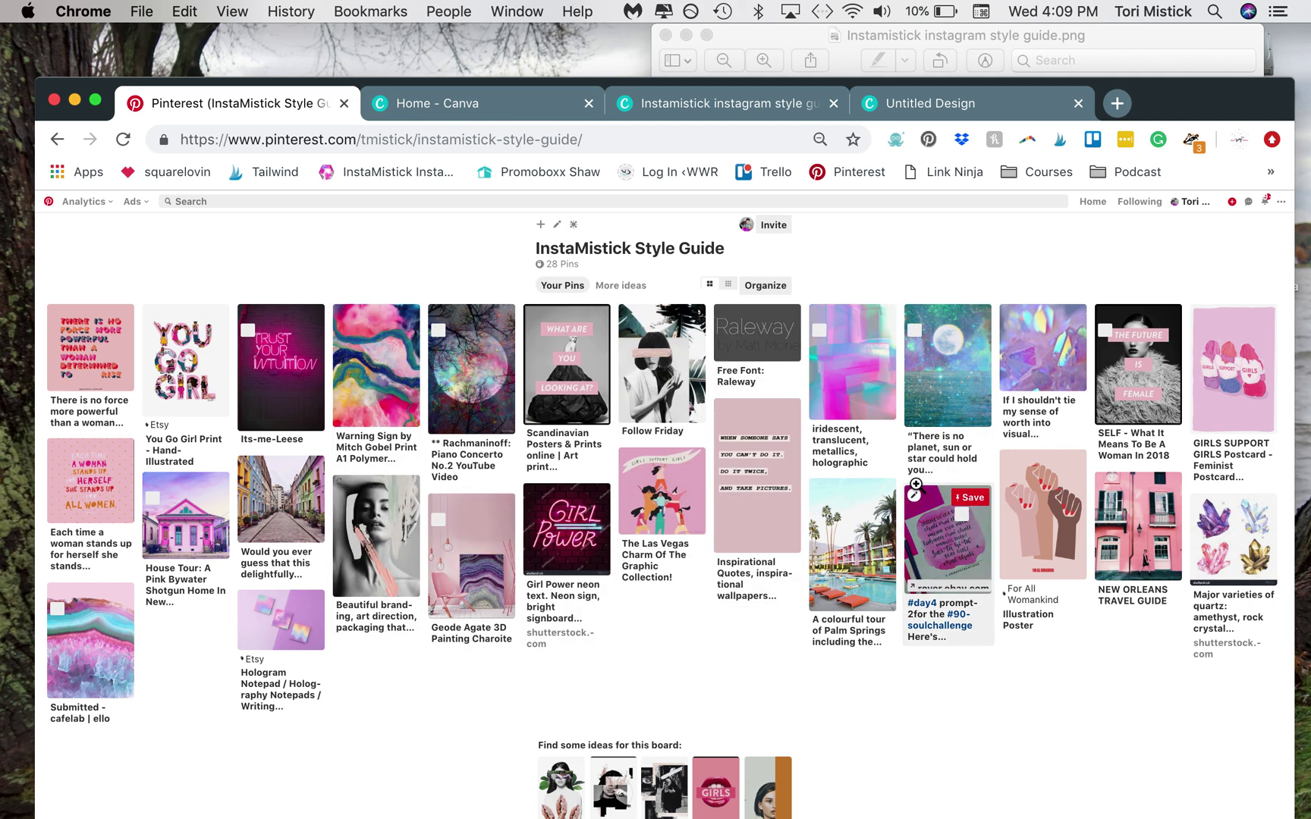
Step: Open planoly.com in a new browser tab and dismiss the Facebook authorization error on the dashboard
key("super+t")
type("planoly.com")
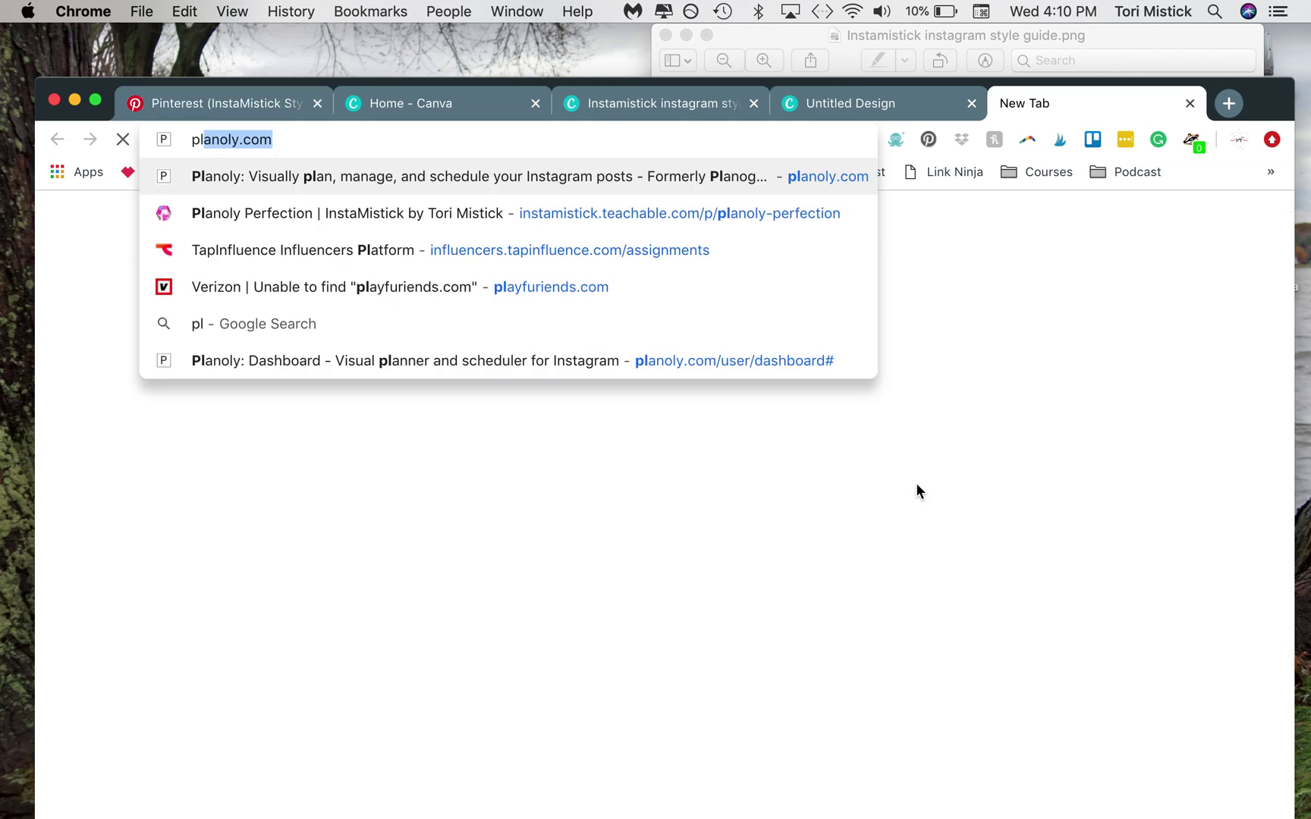
key("Return")
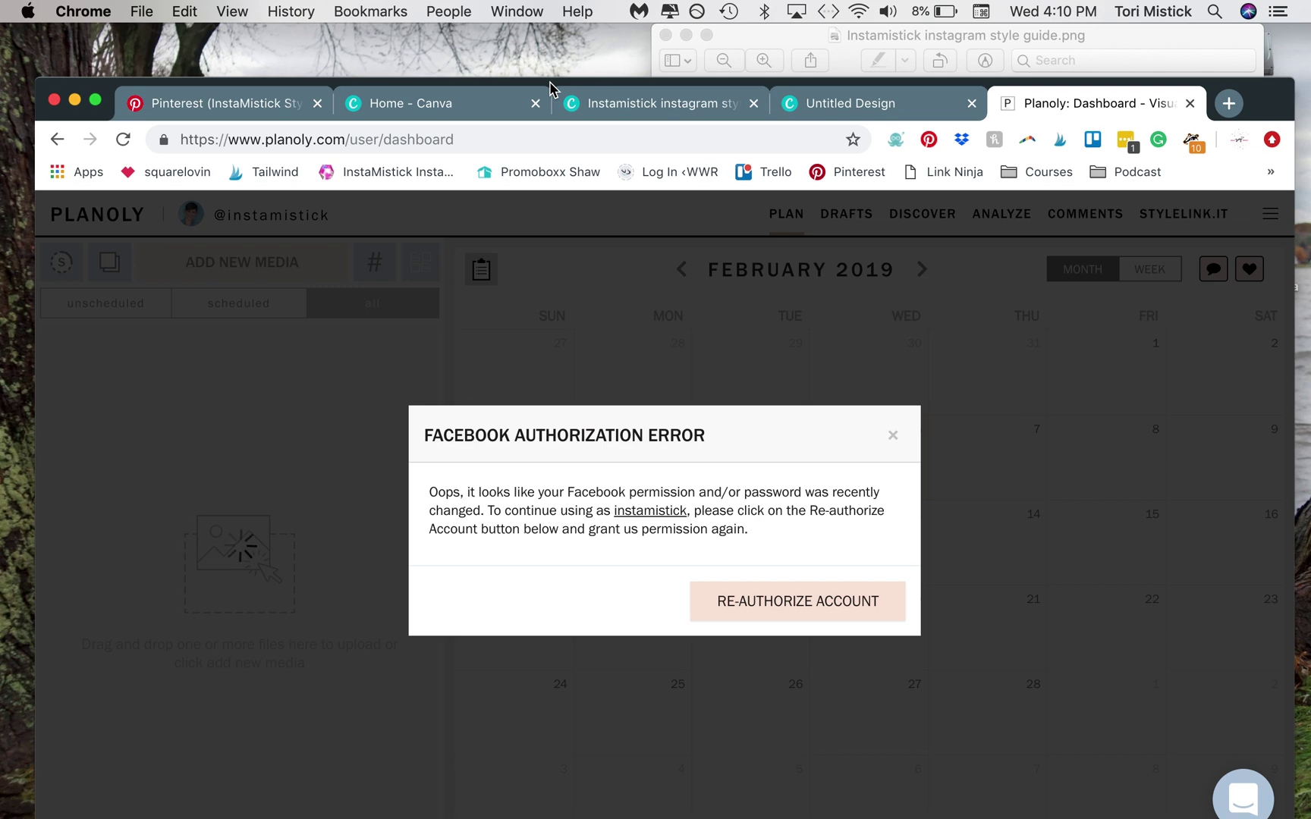
left_click_drag(552, 85, 547, 19)
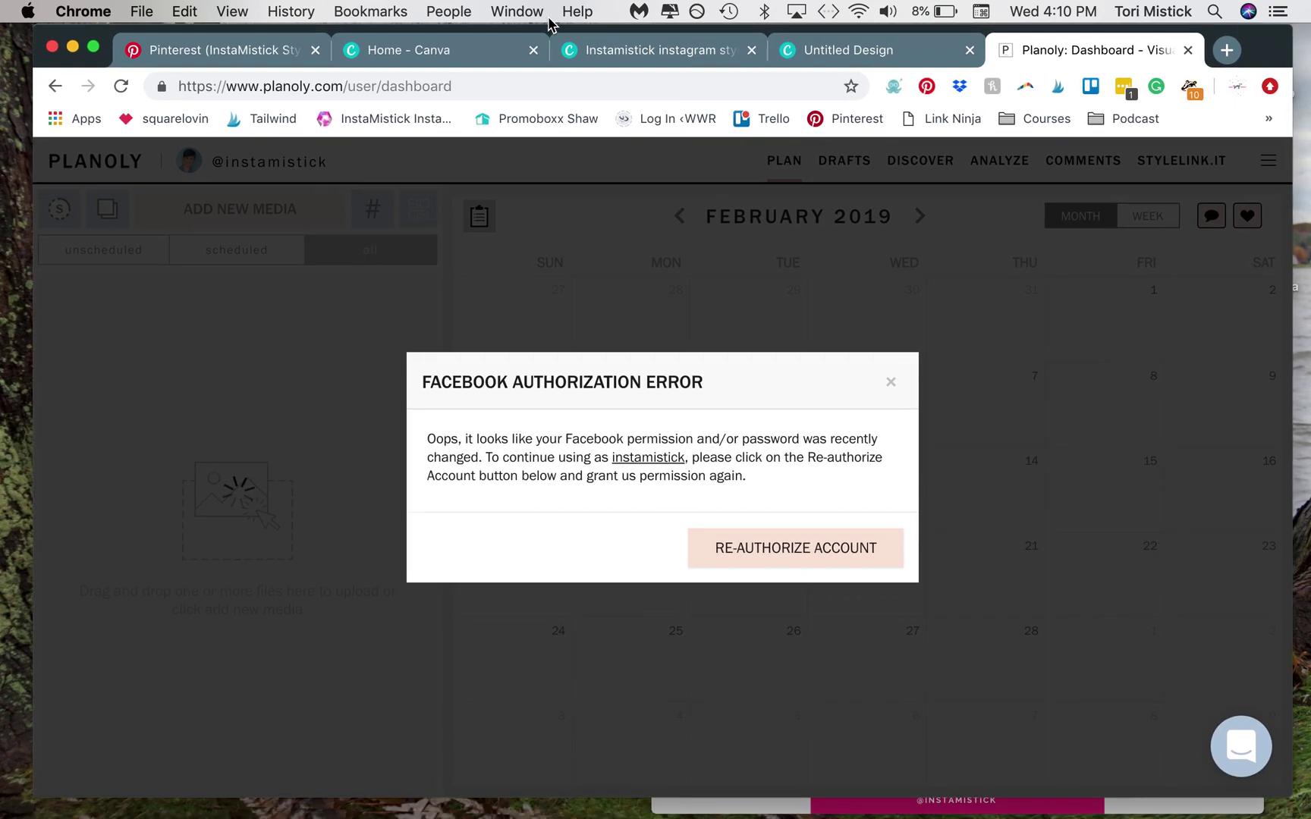
left_click(890, 385)
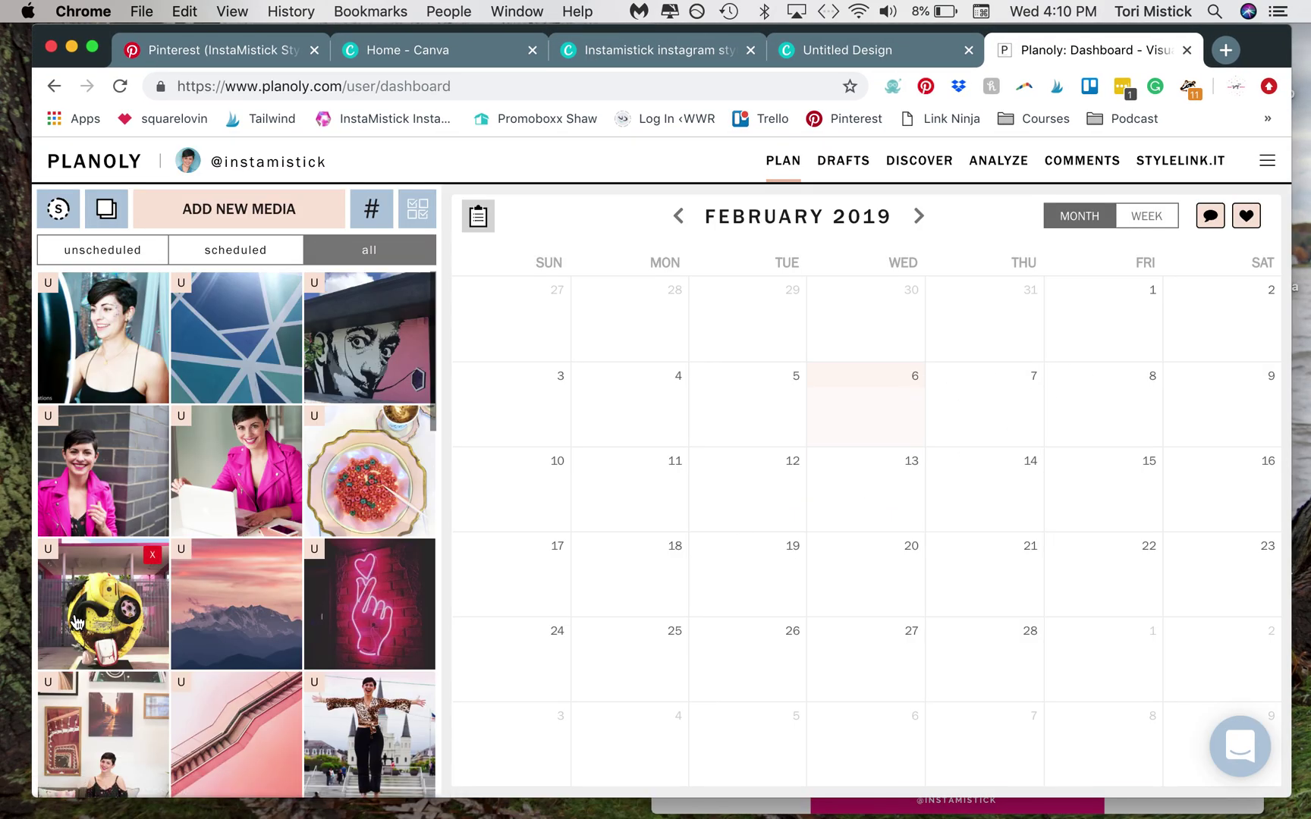
Step: Browse the unscheduled and published images in the Planoly media grid
scroll(275, 437, "down", 10)
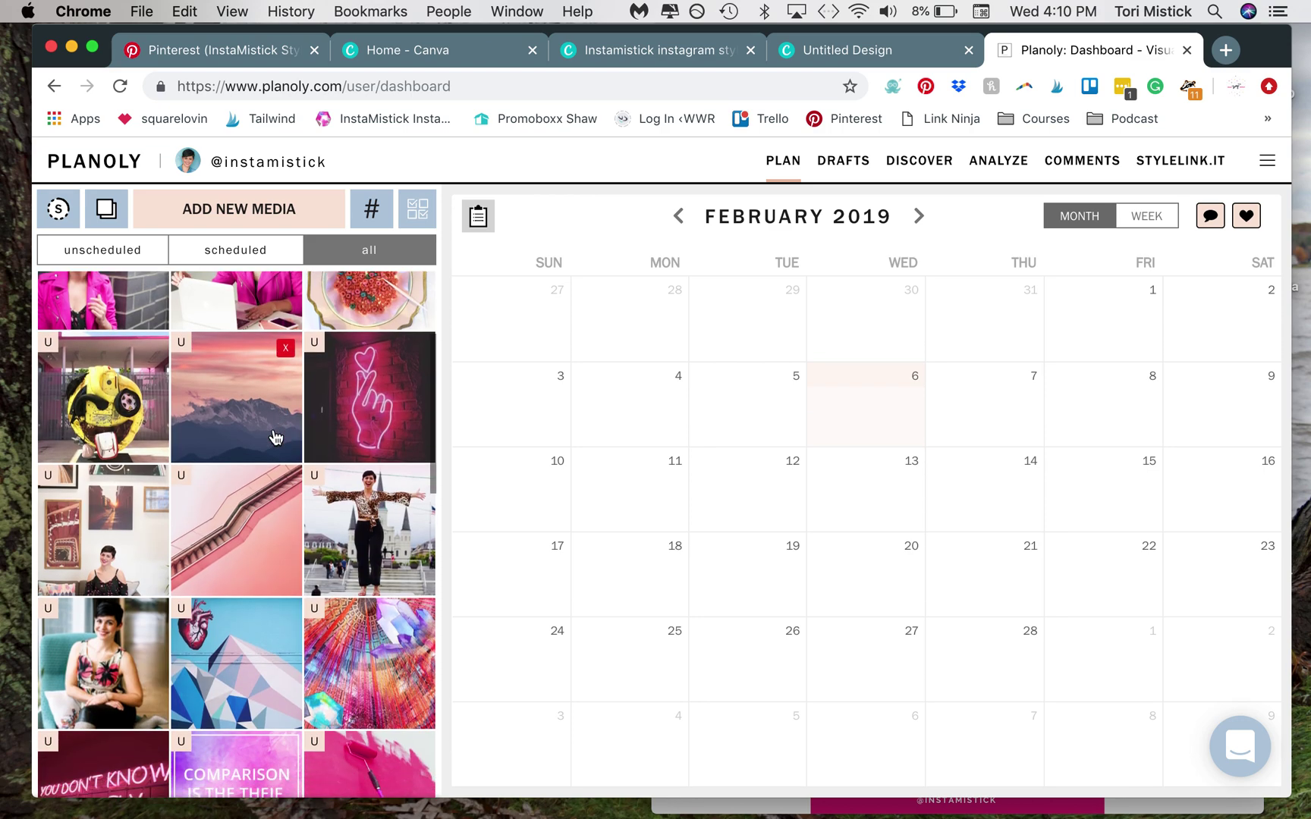
scroll(274, 437, "down", 3)
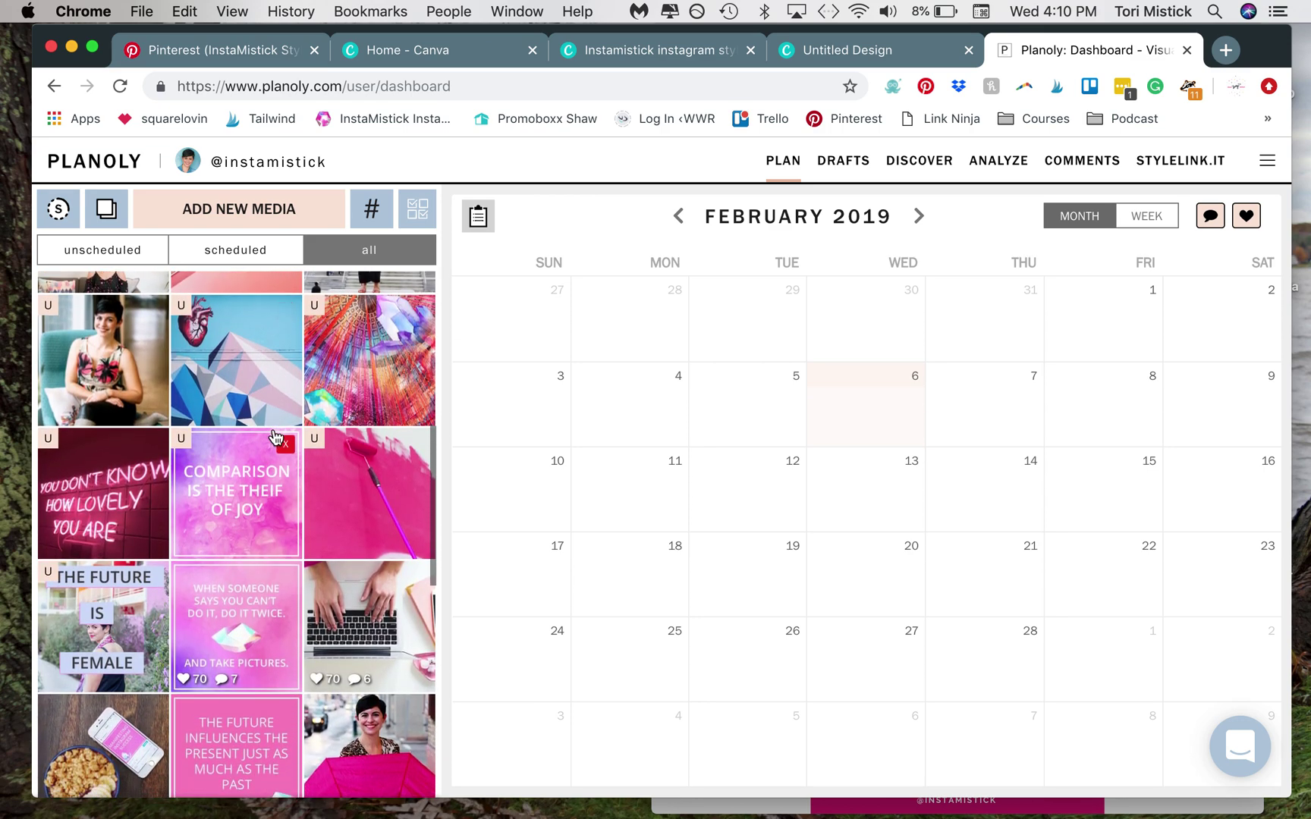
scroll(274, 438, "down", 1)
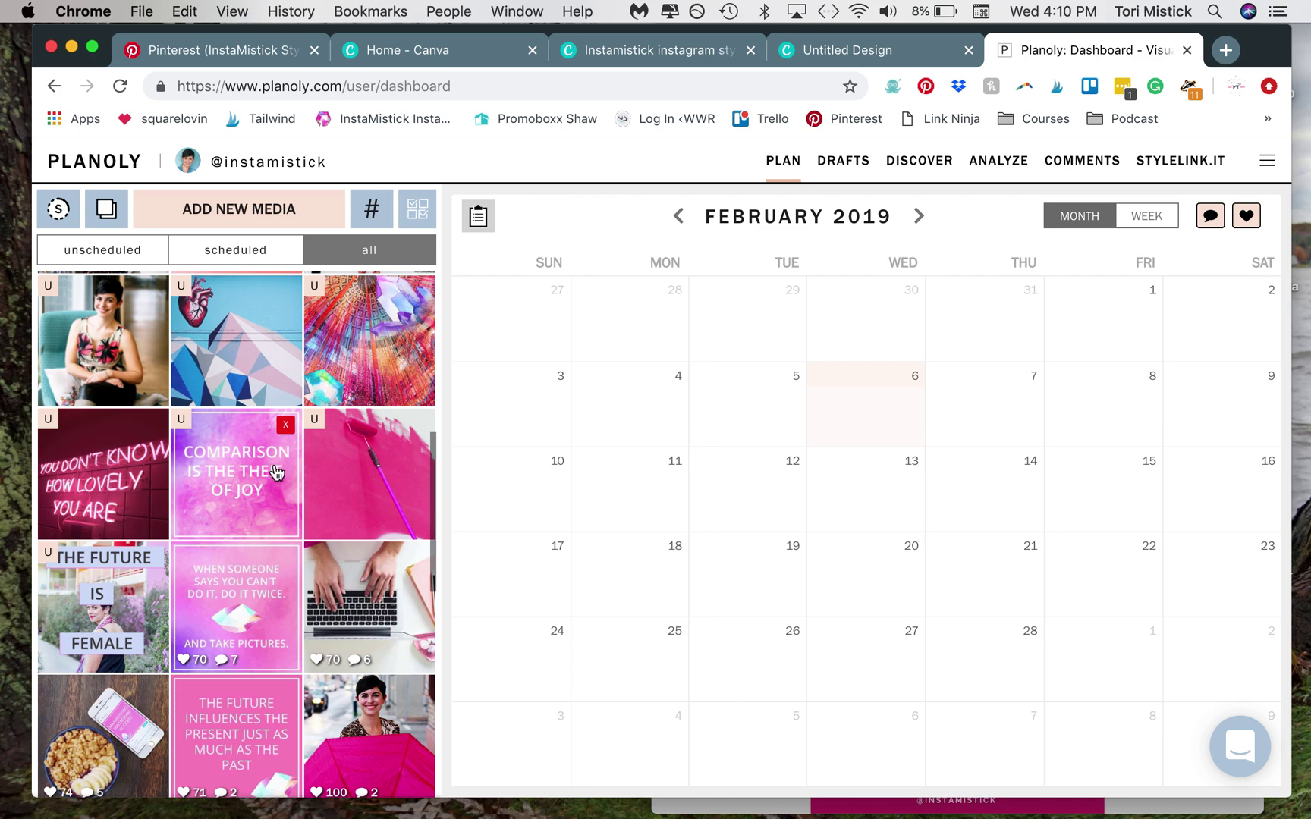
Step: Examine the quote graphics and surrounding photos through the published part of the media grid for a consistent style
scroll(241, 590, "down", 1)
scroll(241, 590, "down", 7)
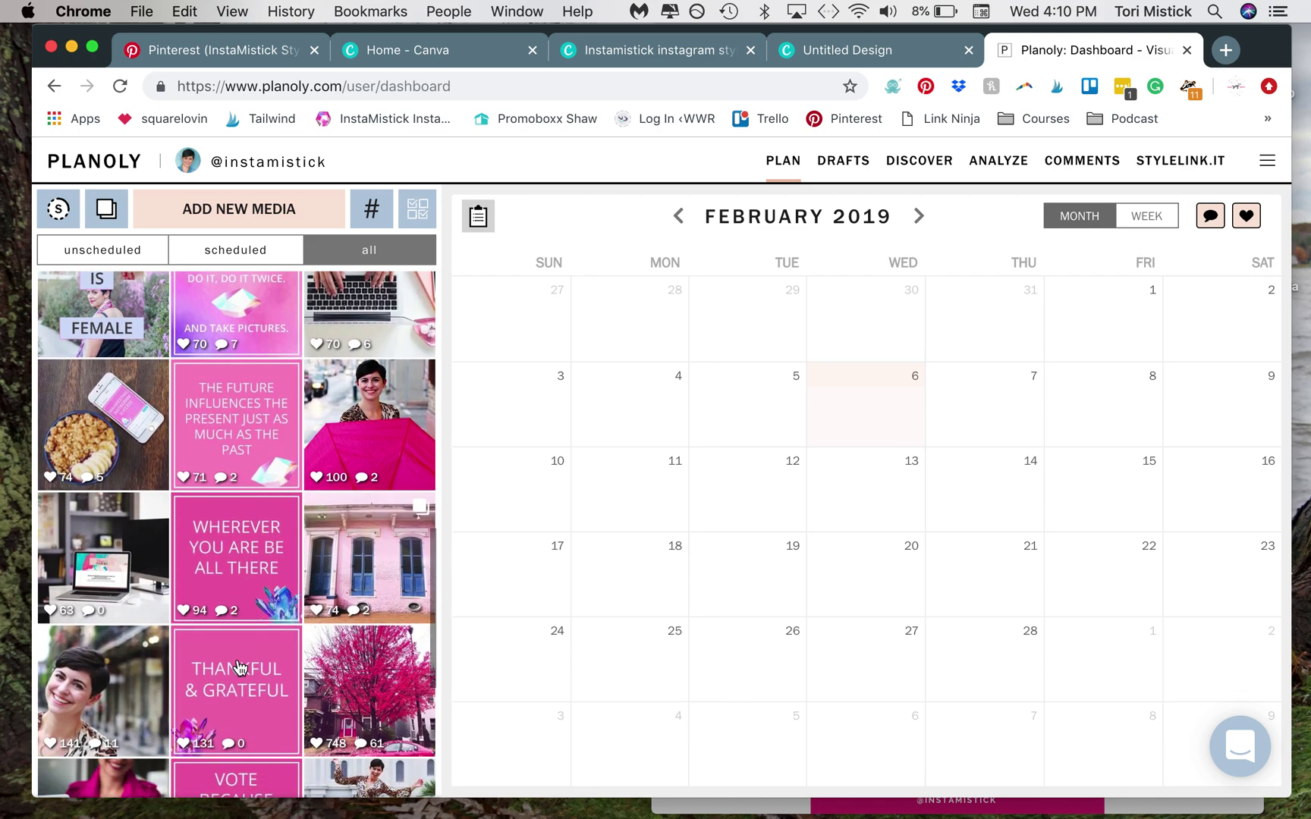
scroll(239, 667, "down", 6)
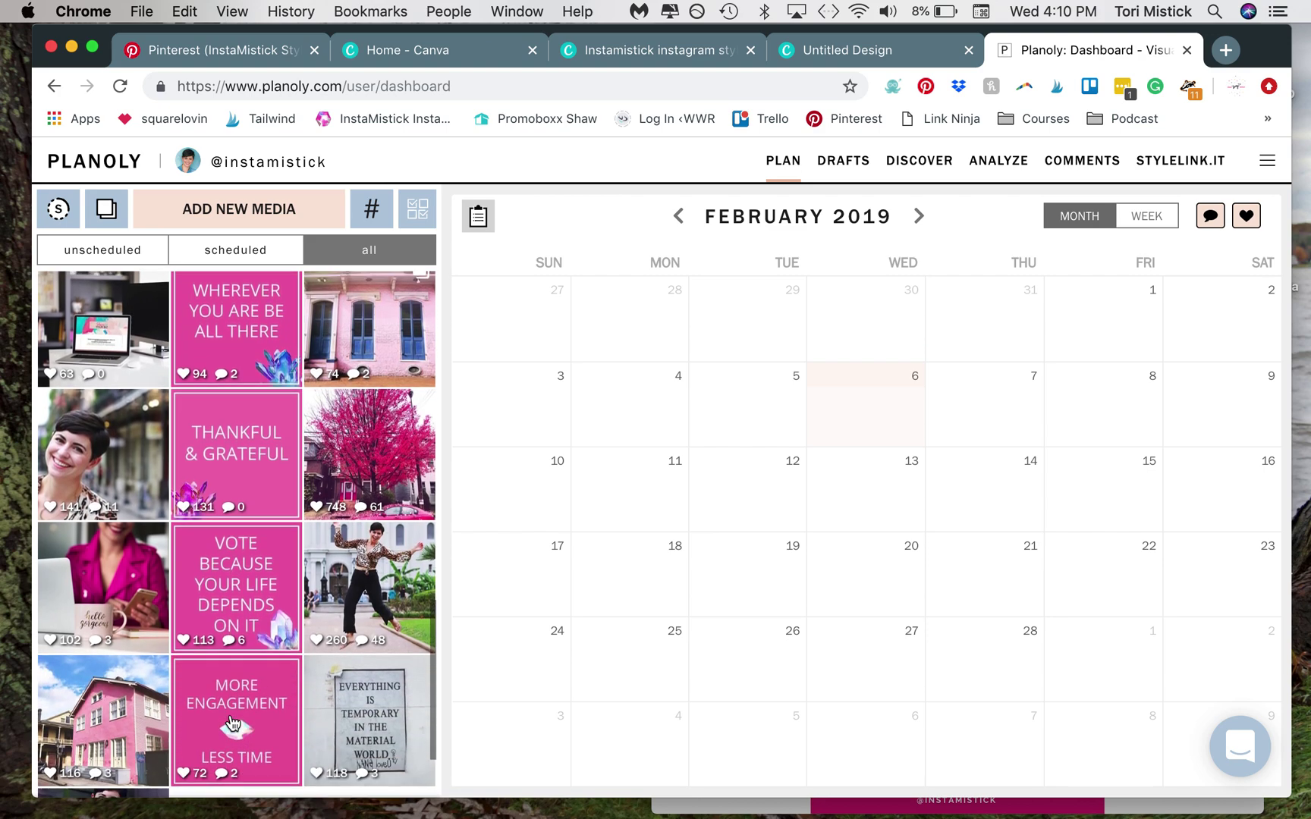
scroll(233, 725, "down", 2)
scroll(233, 722, "up", 4)
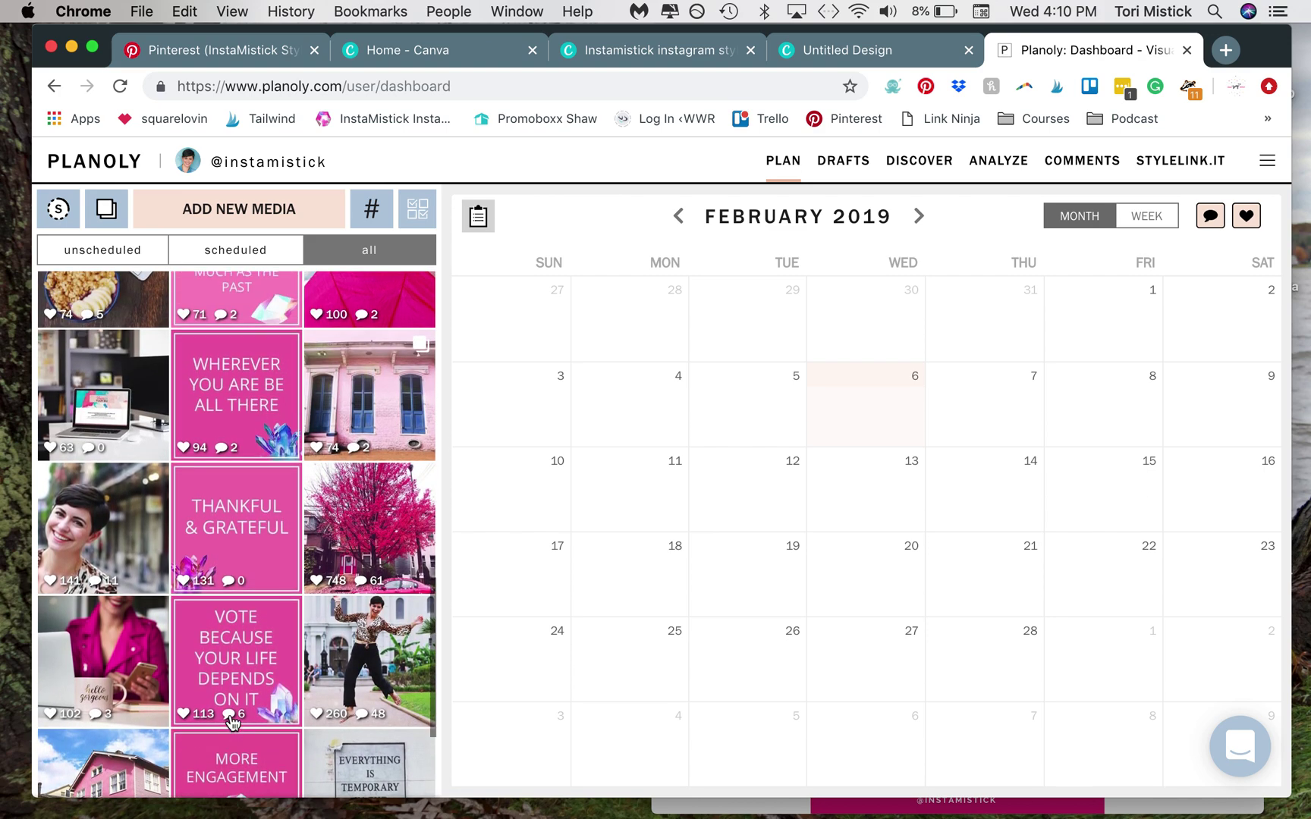
scroll(231, 722, "up", 2)
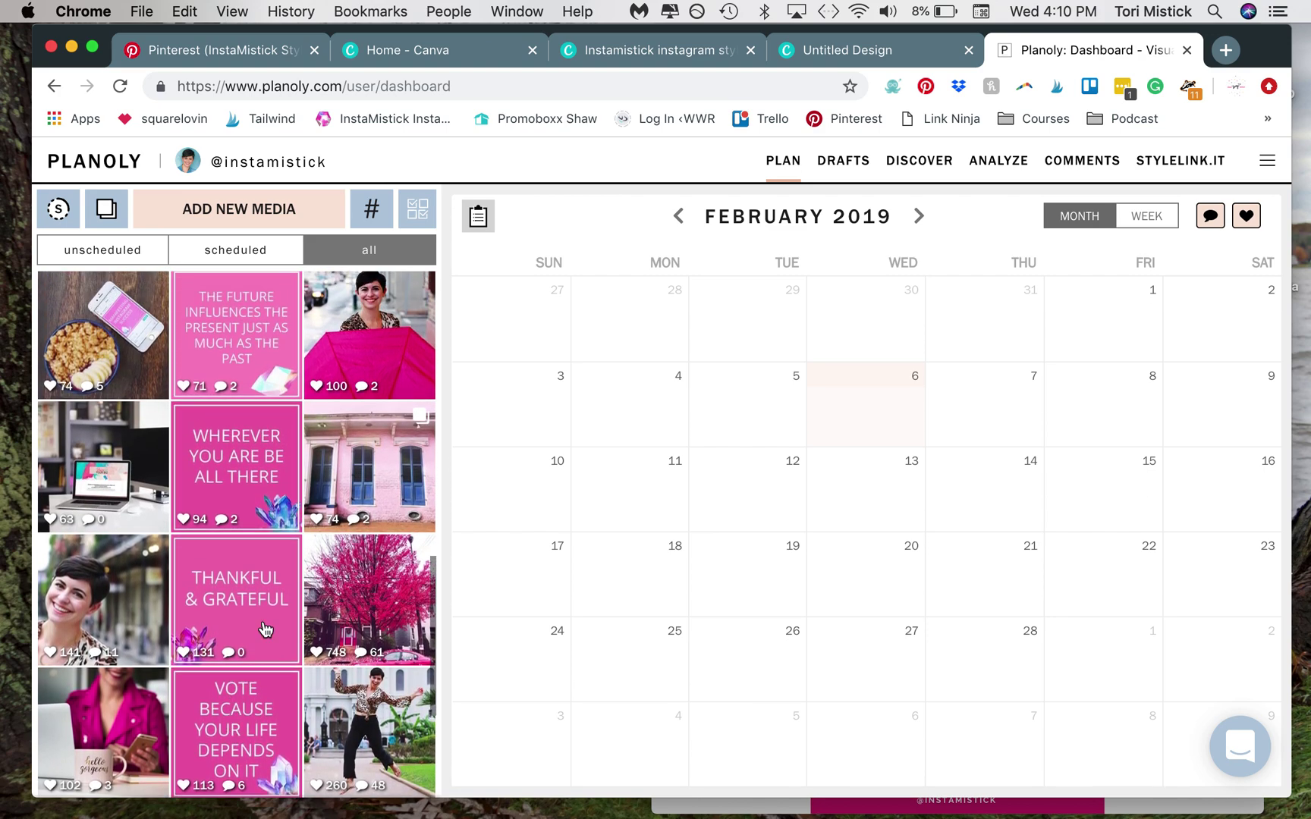
scroll(253, 569, "up", 7)
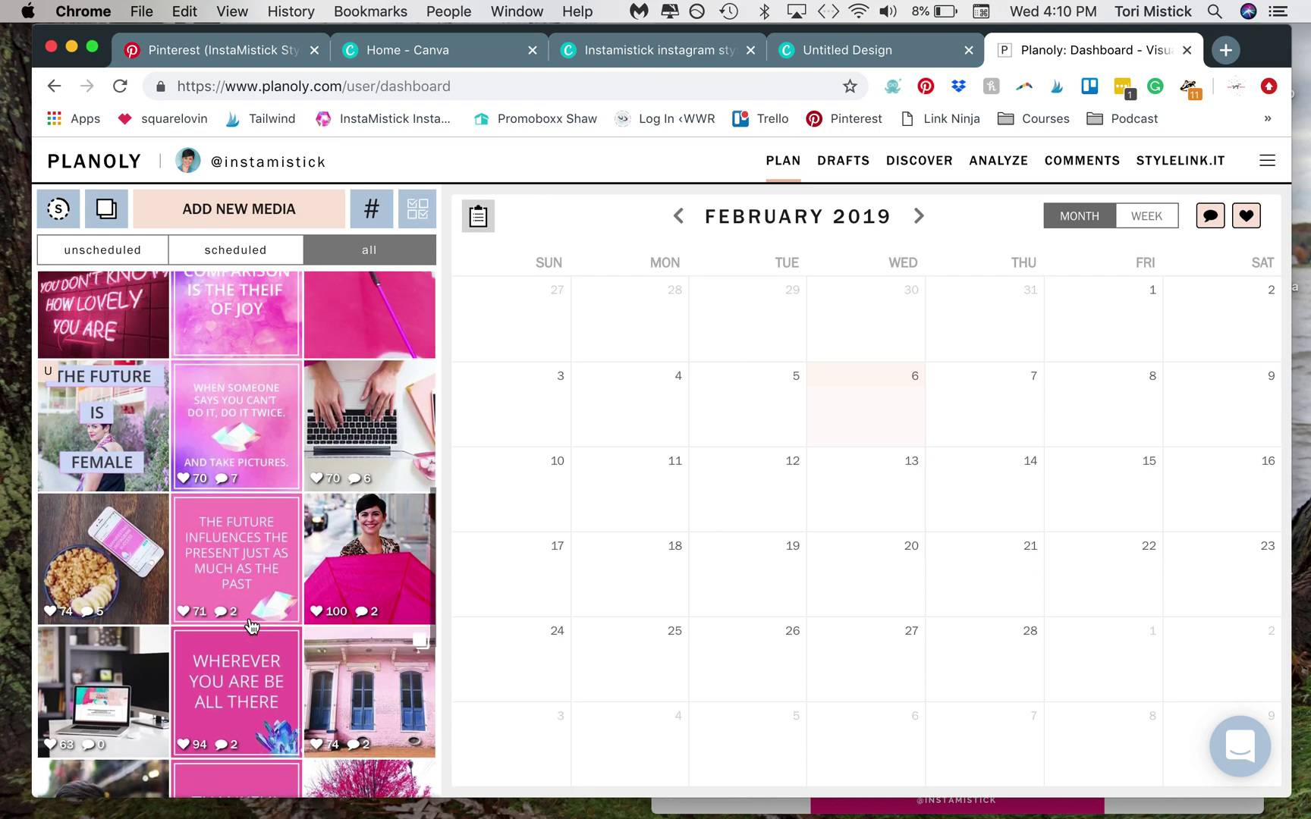
scroll(251, 624, "up", 9)
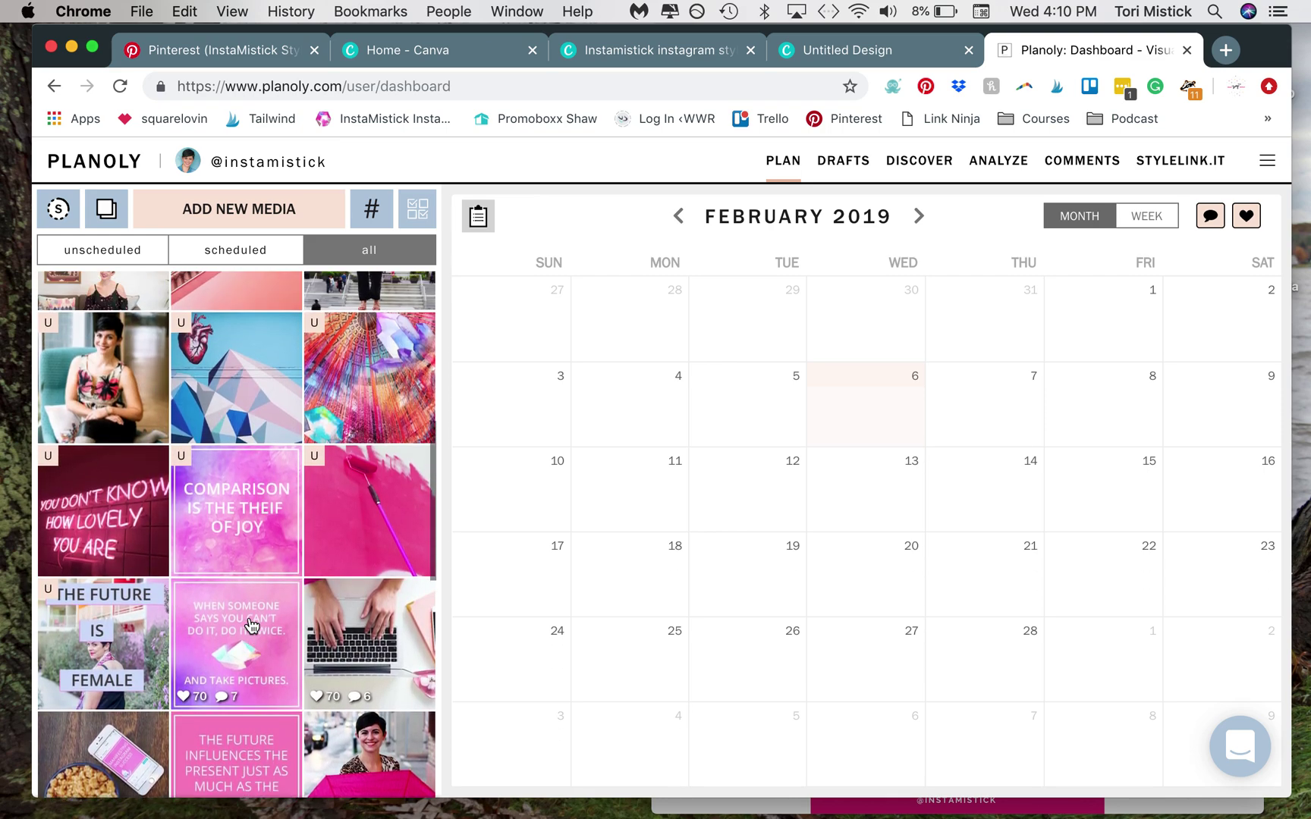
Step: View the "When someone says you can't do it, do it twice" and "Comparison is the theif of joy" posts, closing each
left_click(238, 626)
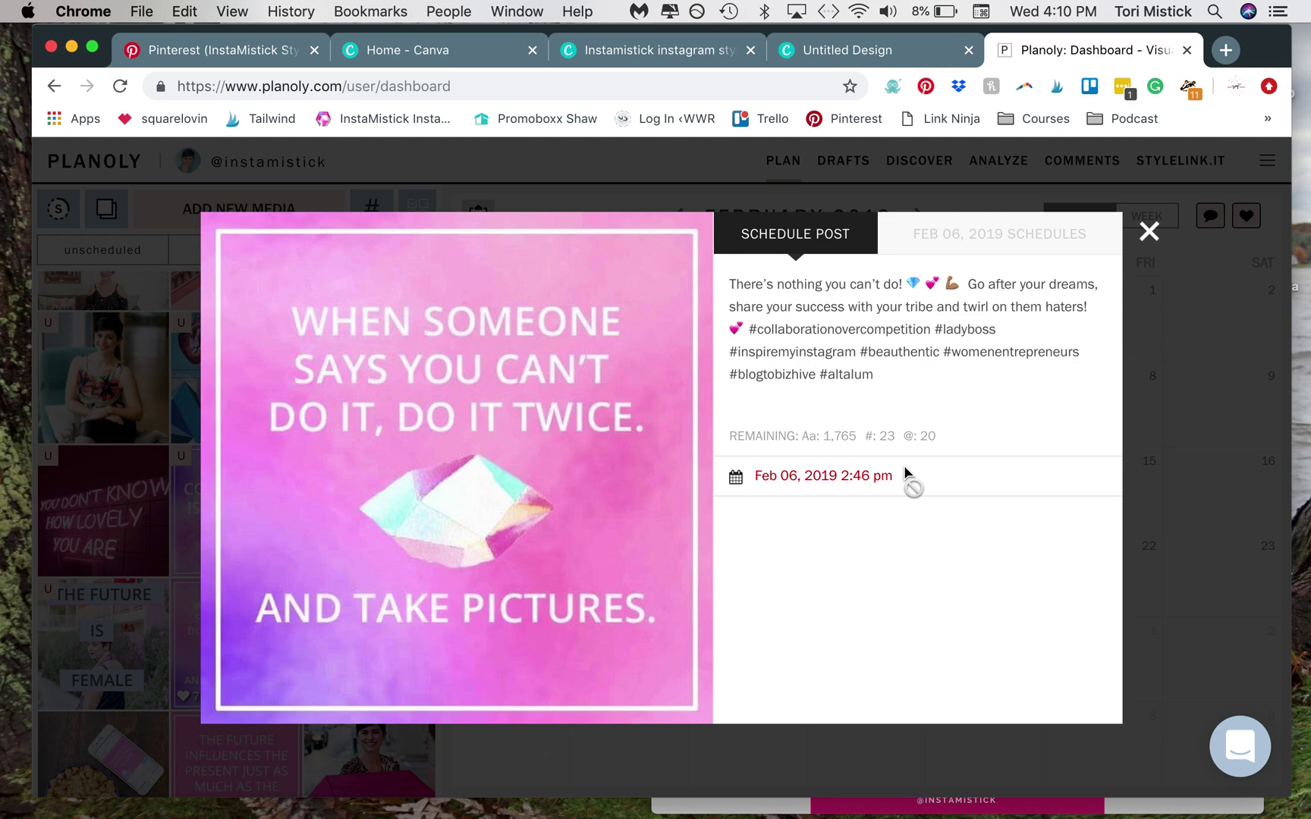
left_click(1149, 232)
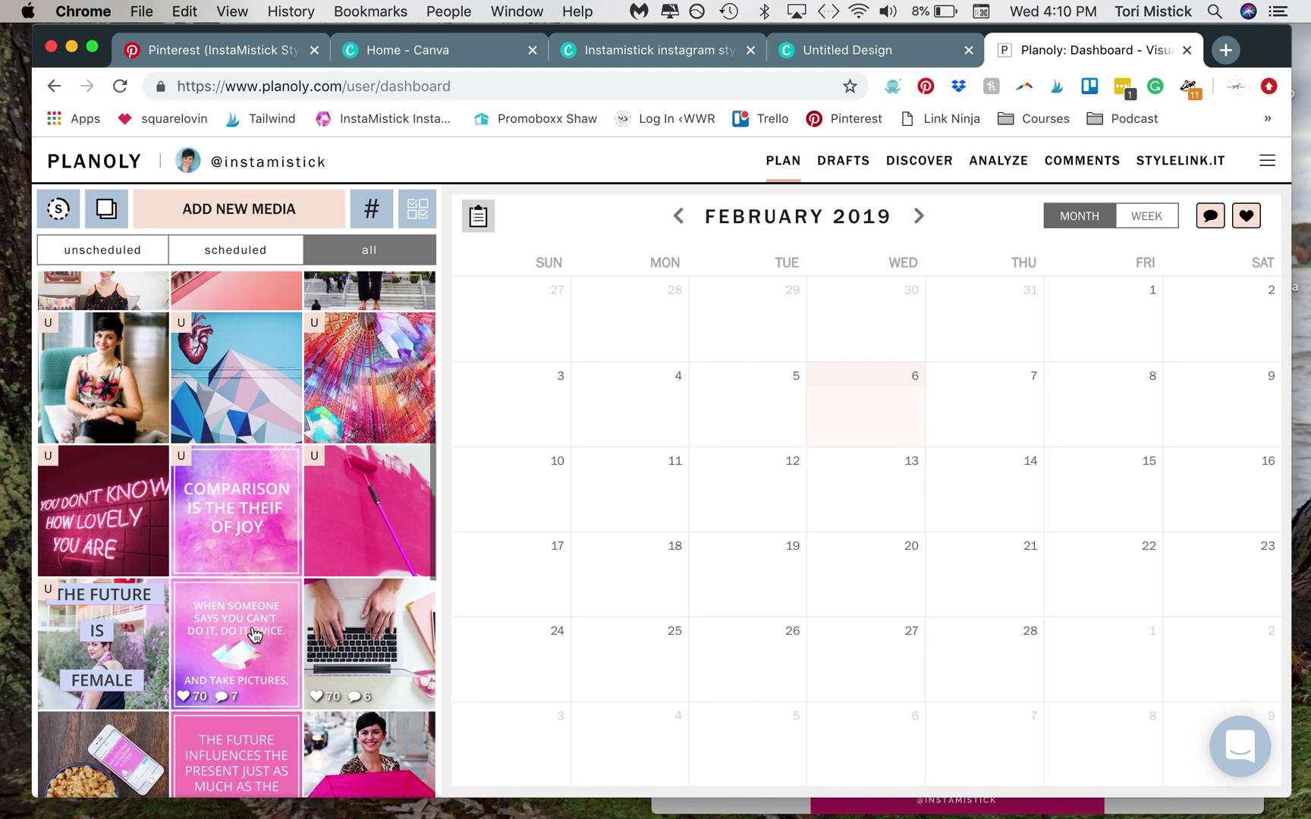
left_click(250, 549)
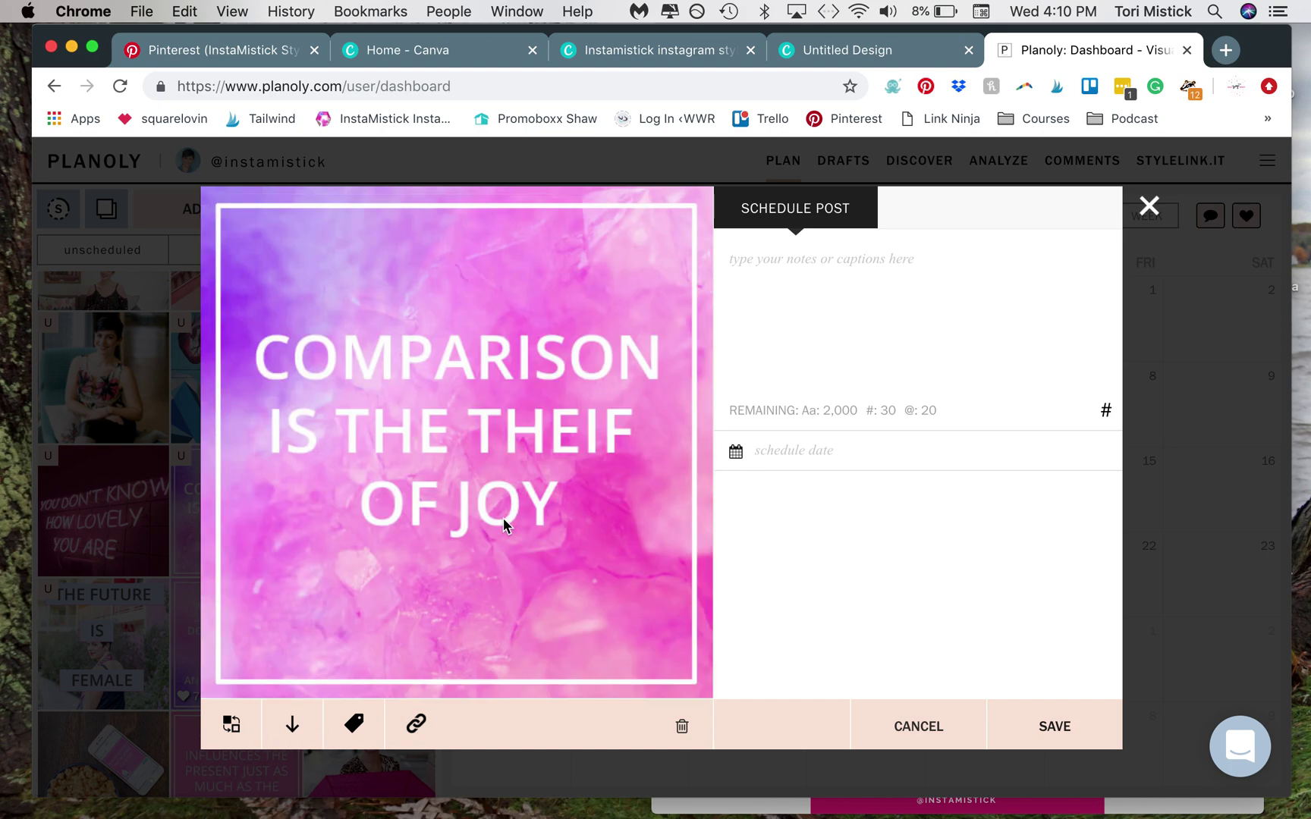
left_click(1148, 205)
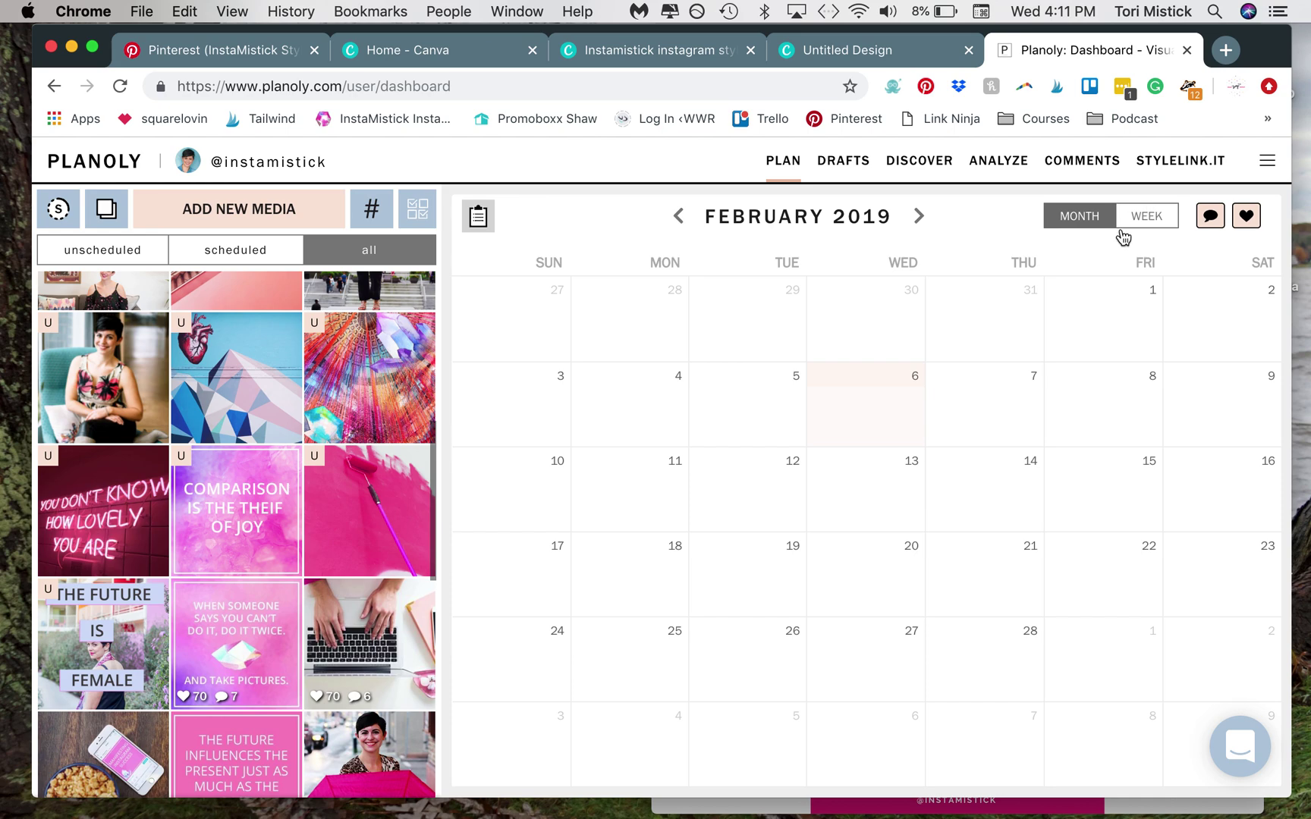
Step: Open the unscheduled "The Future Is Female" image from the media grid
scroll(234, 644, "down", 1)
scroll(233, 643, "down", 3)
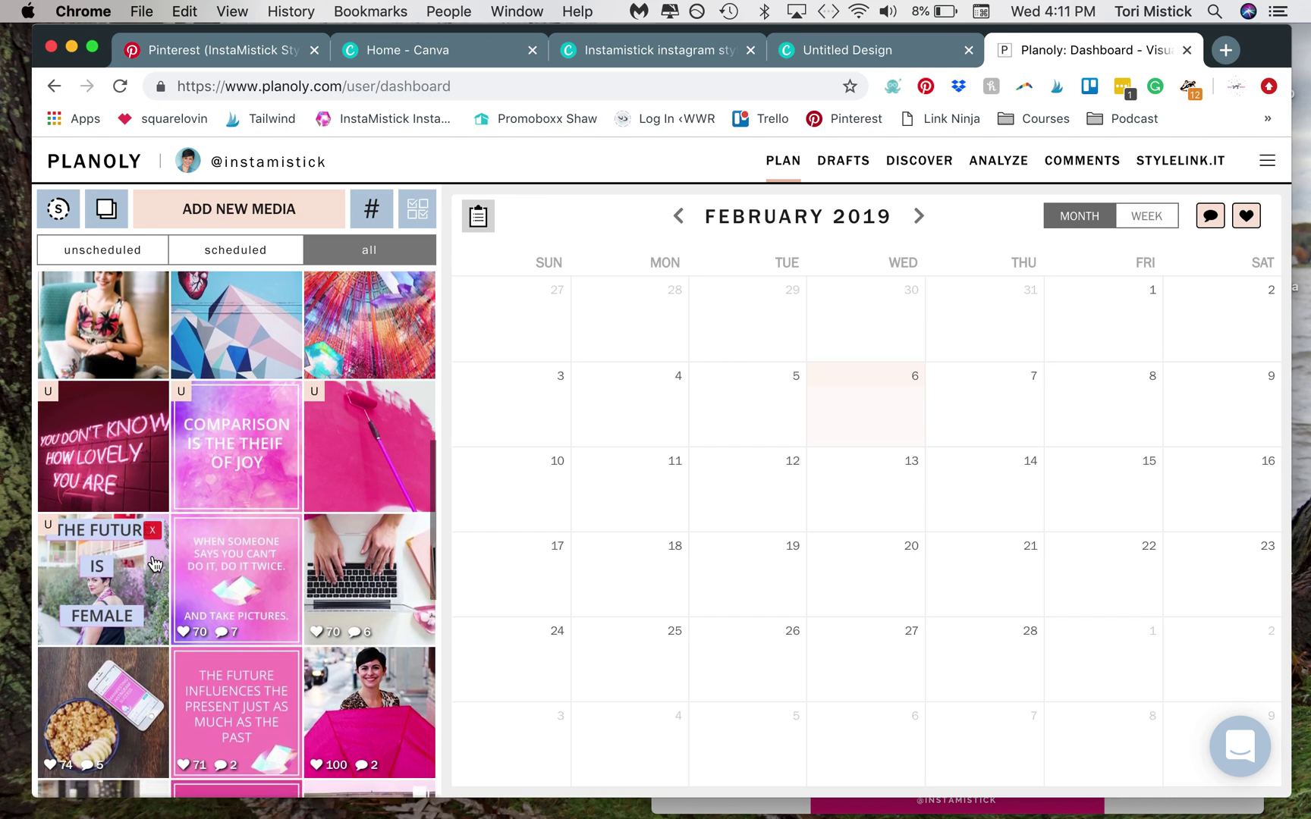
left_click(110, 570)
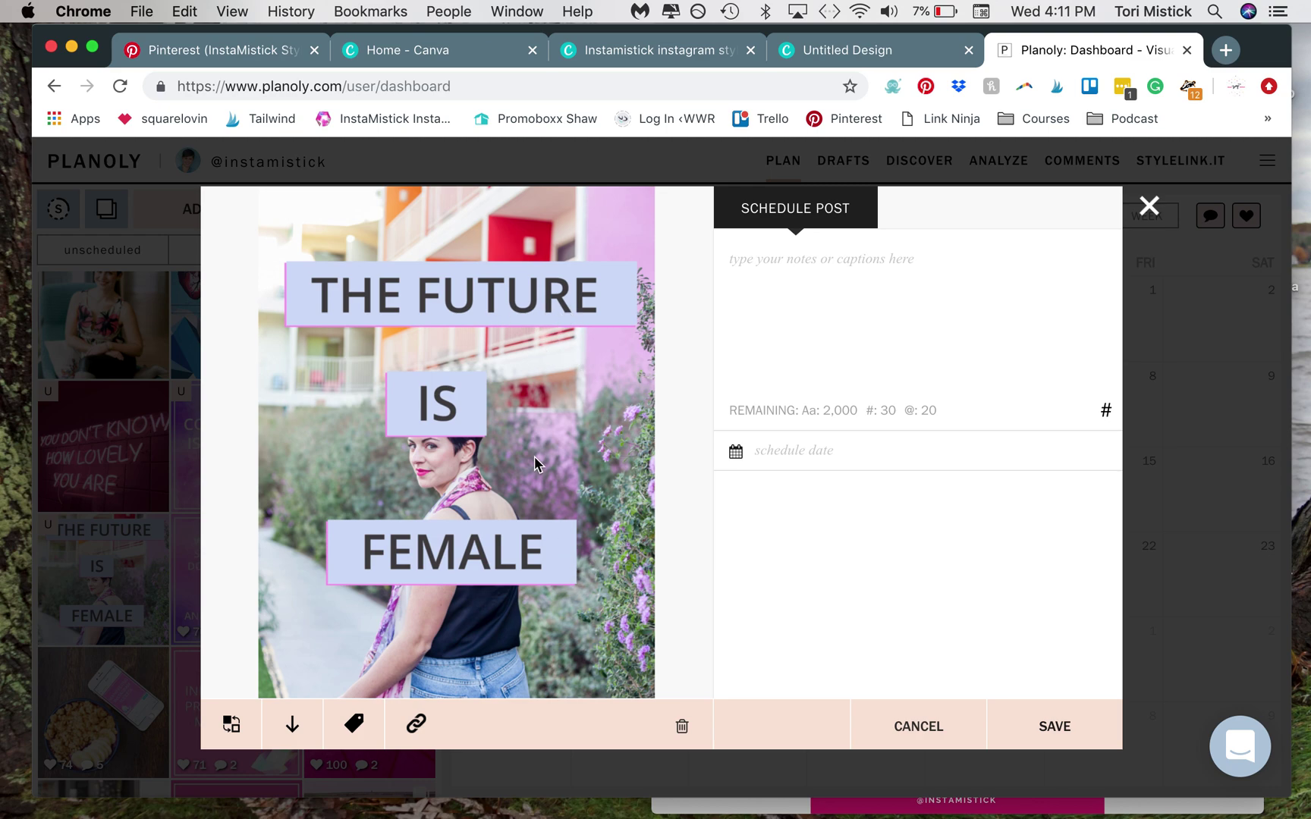
Step: Switch to the Pinterest board, enlarge the page, view the "The Future Is Female" pin and return to the board
left_click(255, 53)
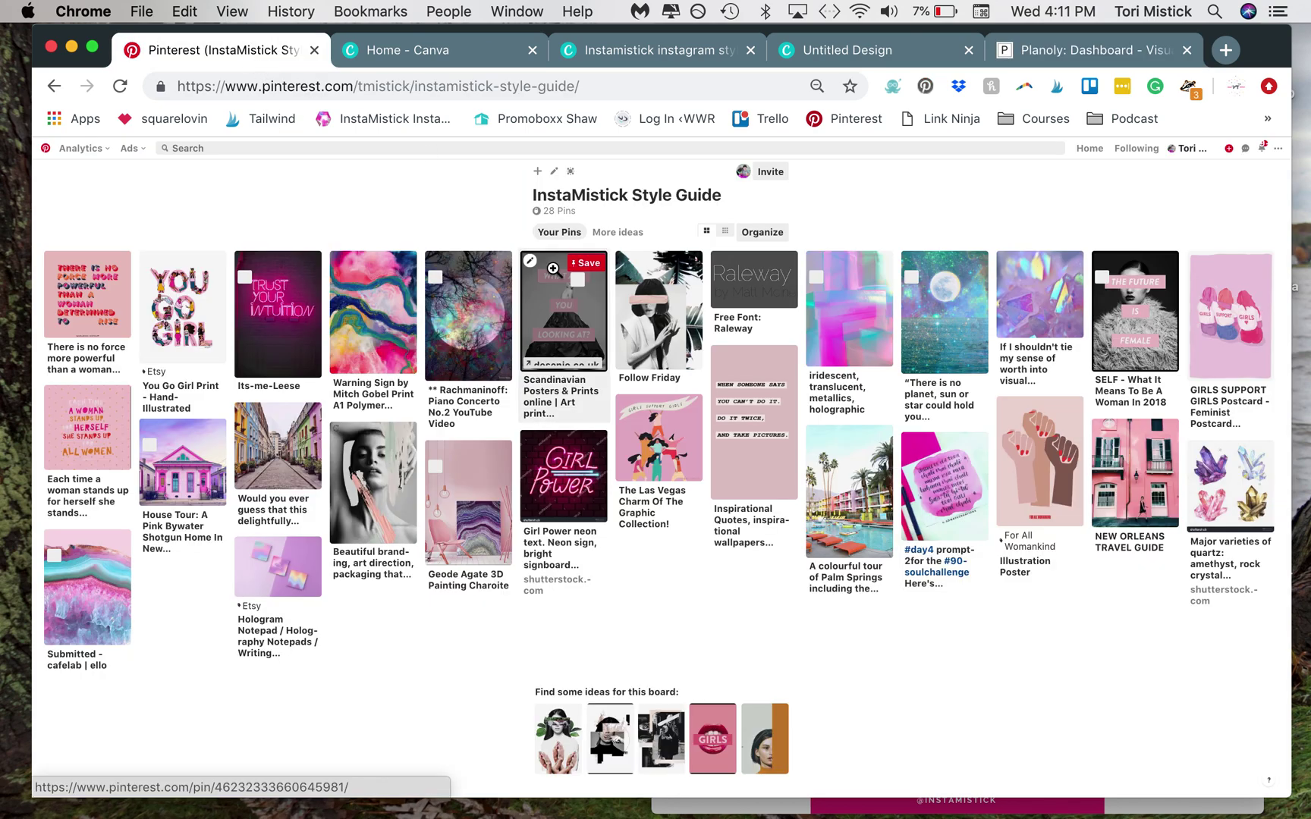
key("super+equal")
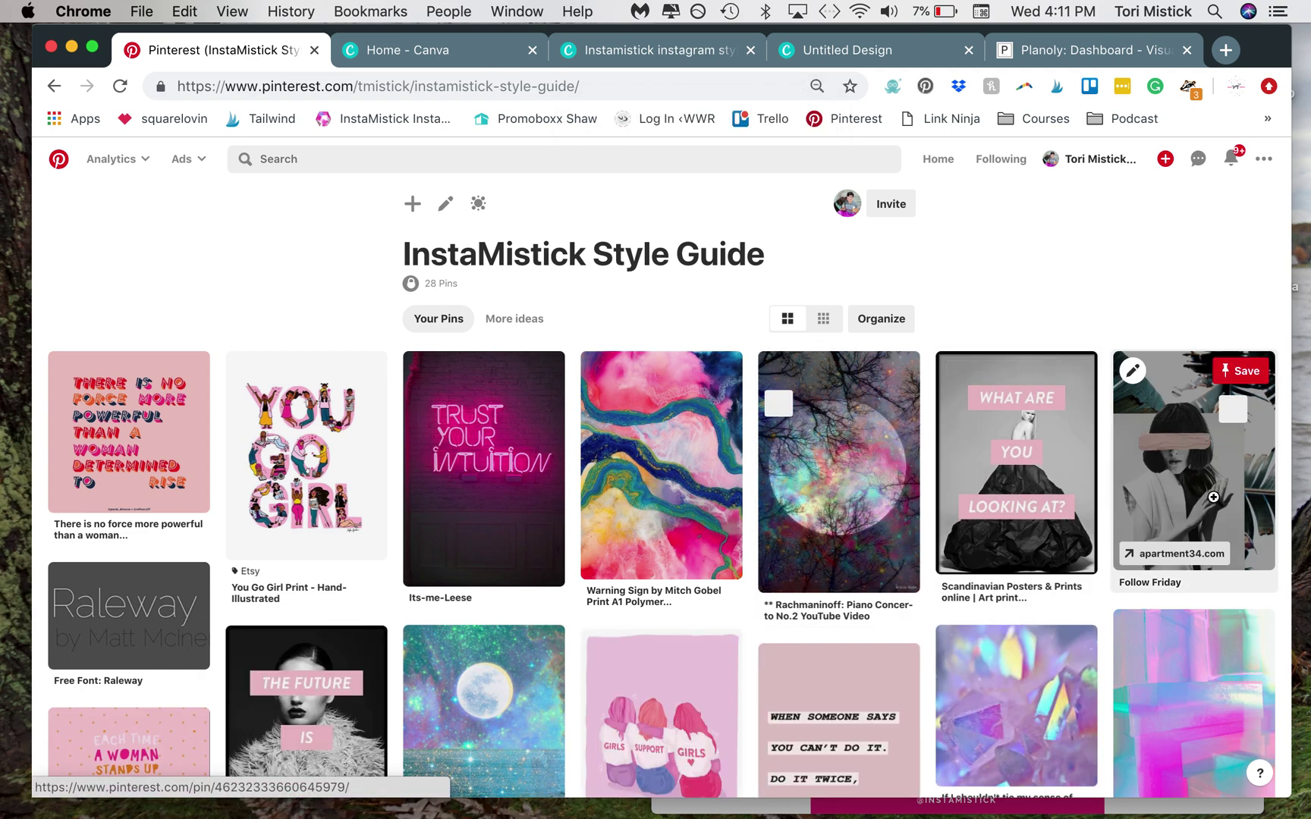
scroll(1047, 243, "down", 2)
scroll(1047, 243, "down", 3)
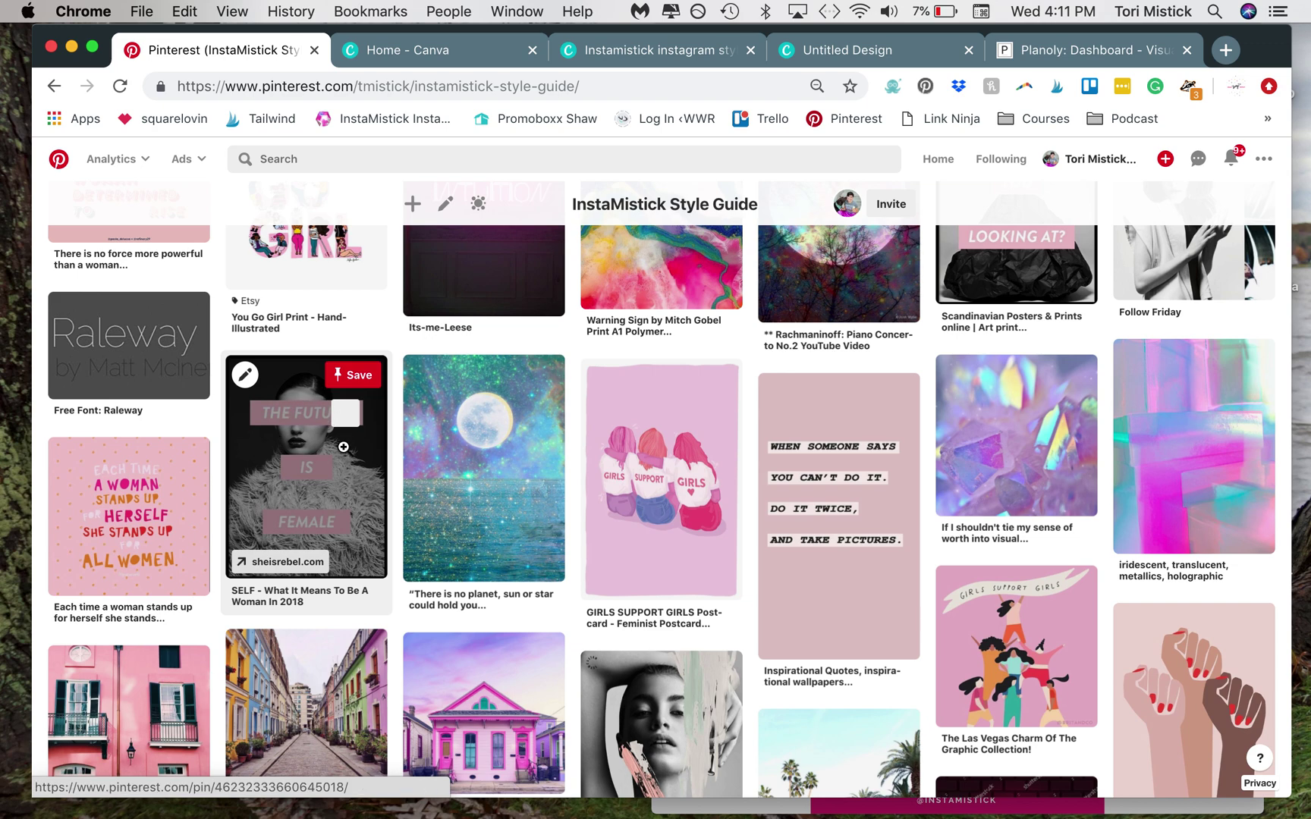
left_click(348, 479)
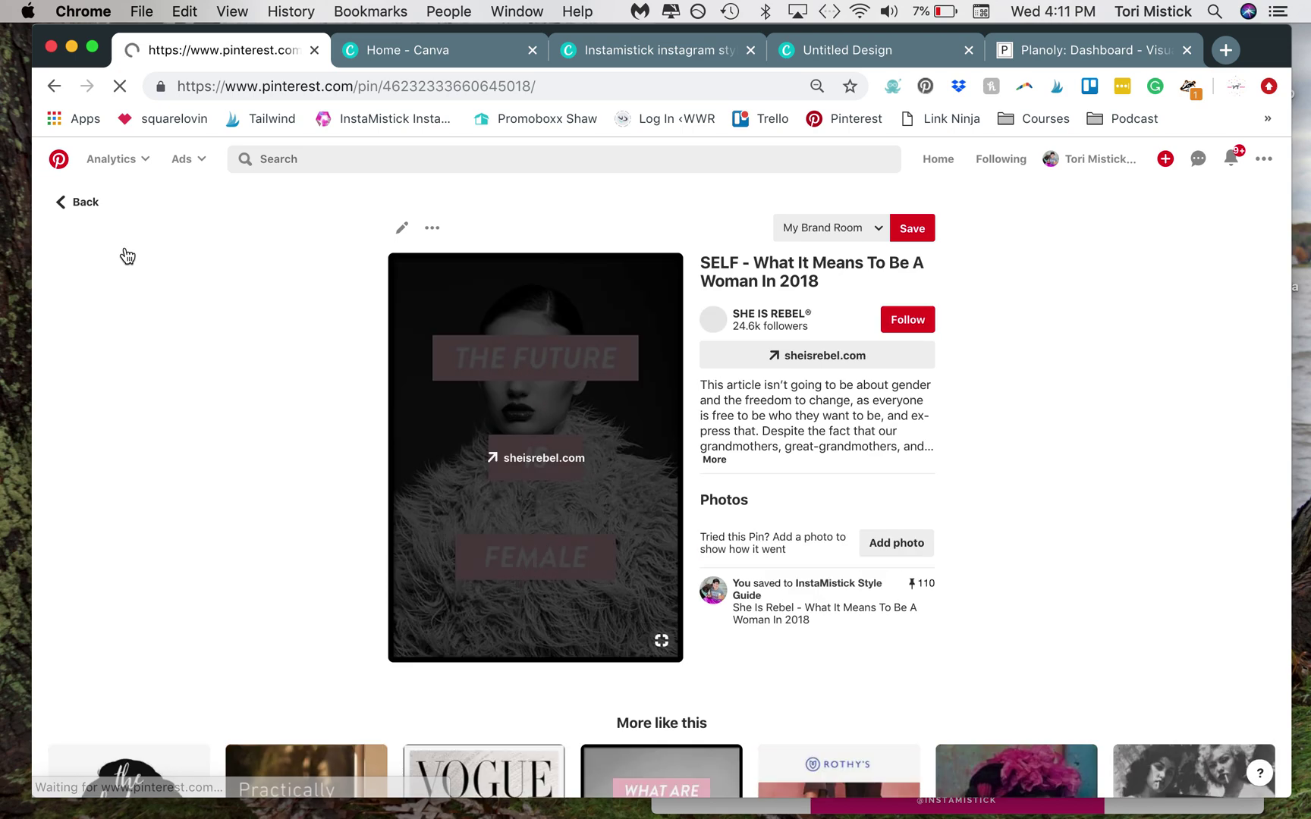
left_click(76, 201)
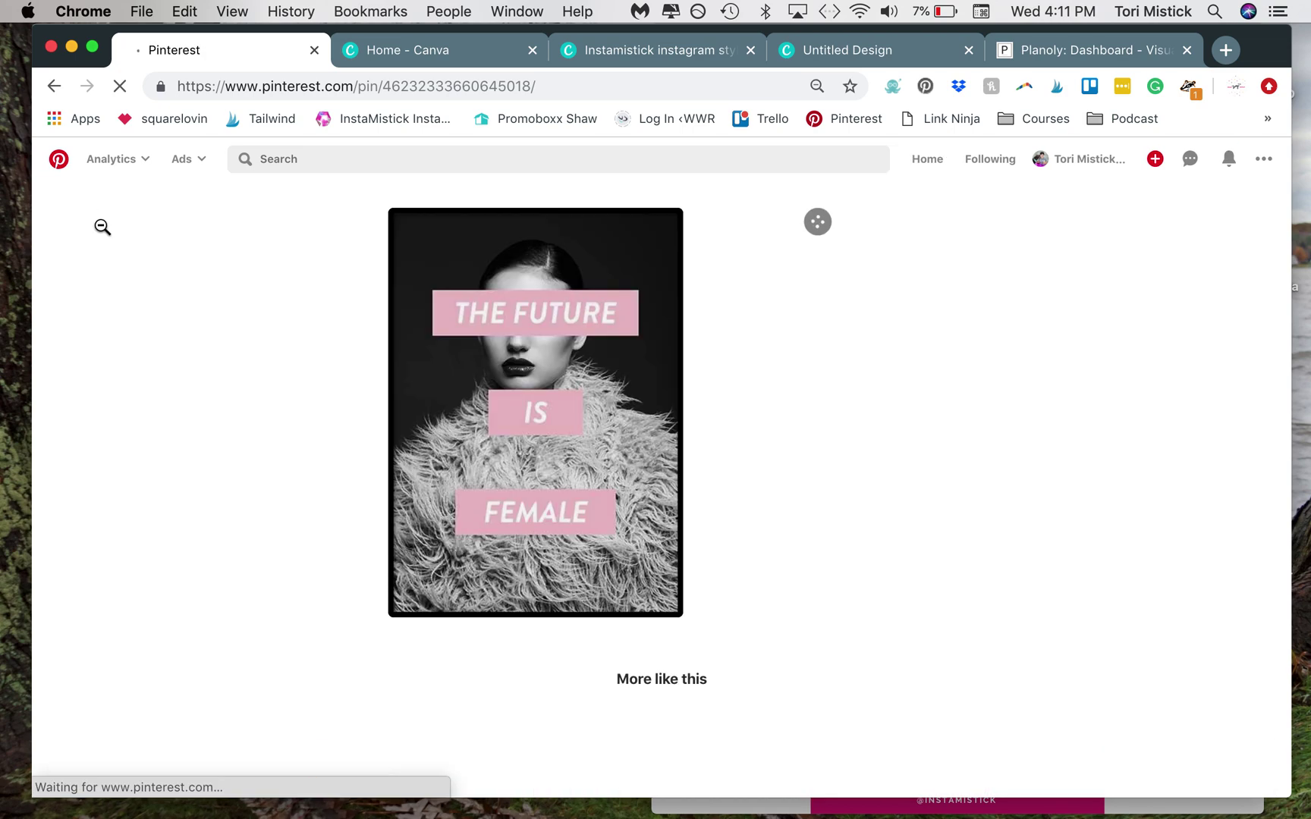
left_click(55, 88)
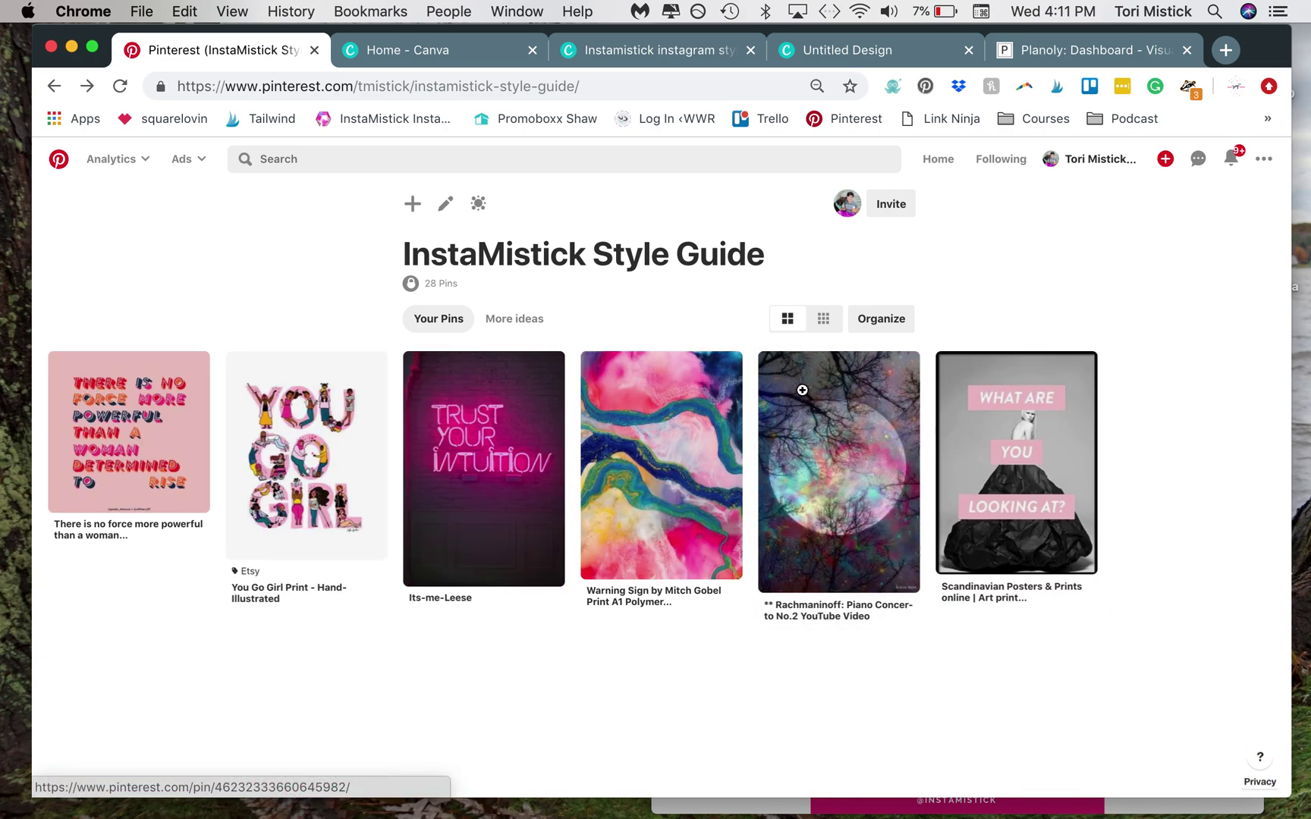
Step: Look through the remaining pins on the InstaMistick Style Guide board
scroll(629, 551, "down", 2)
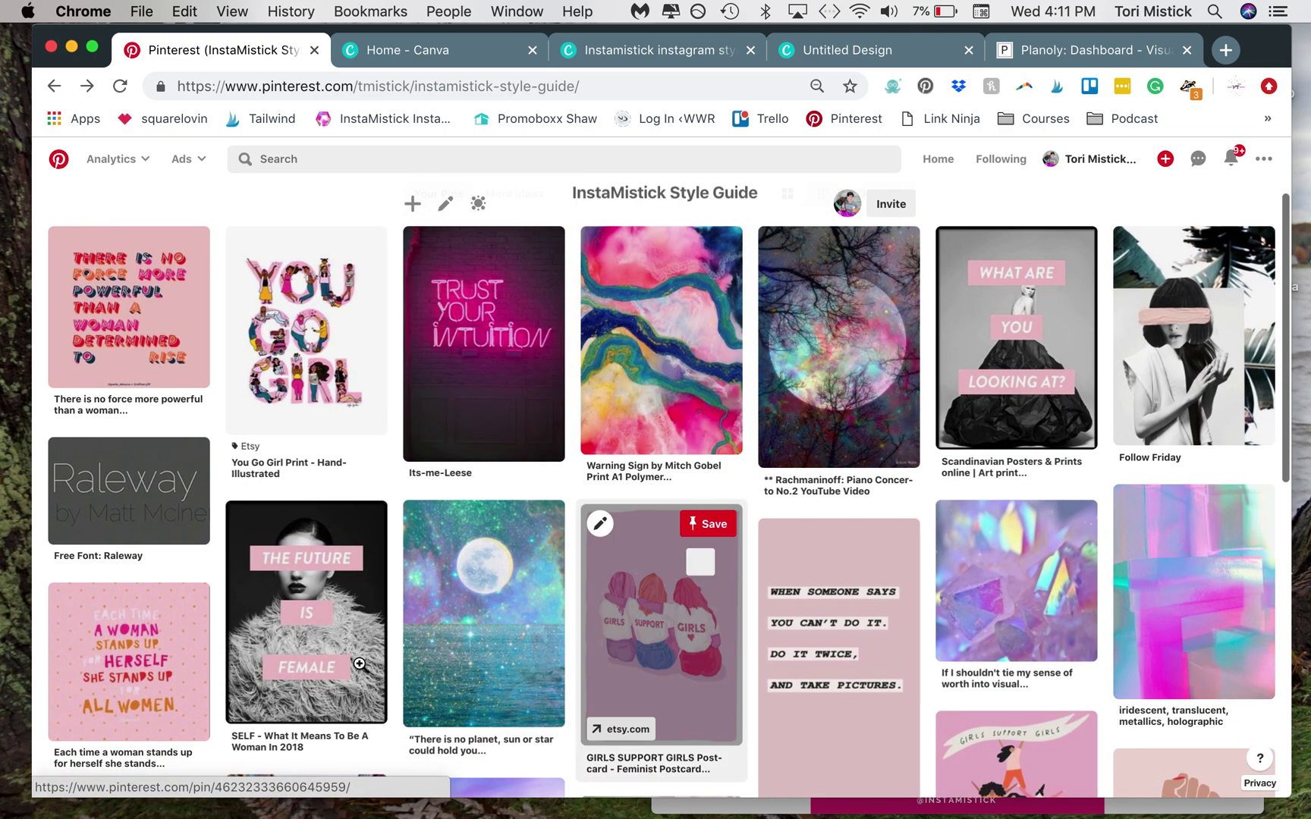
scroll(356, 641, "down", 4)
scroll(356, 641, "down", 2)
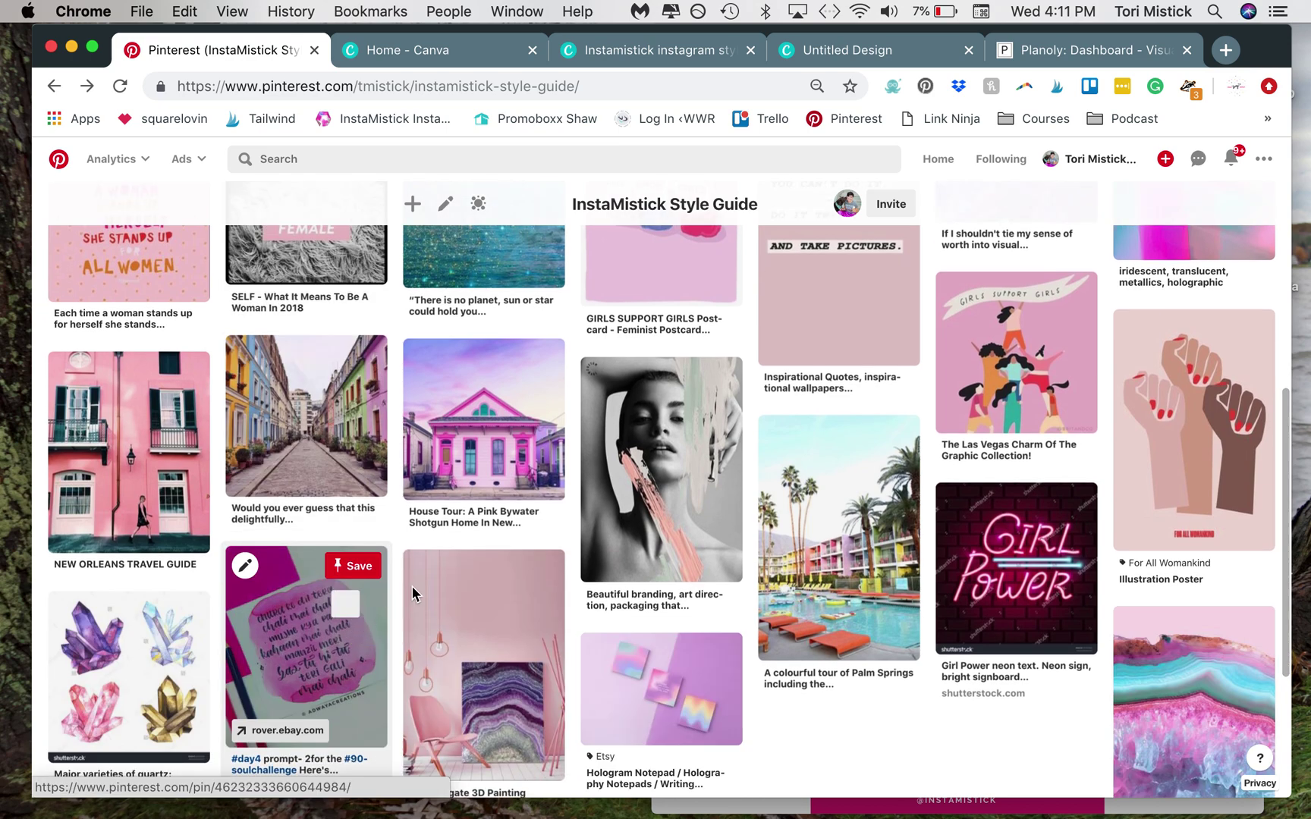
scroll(477, 531, "down", 1)
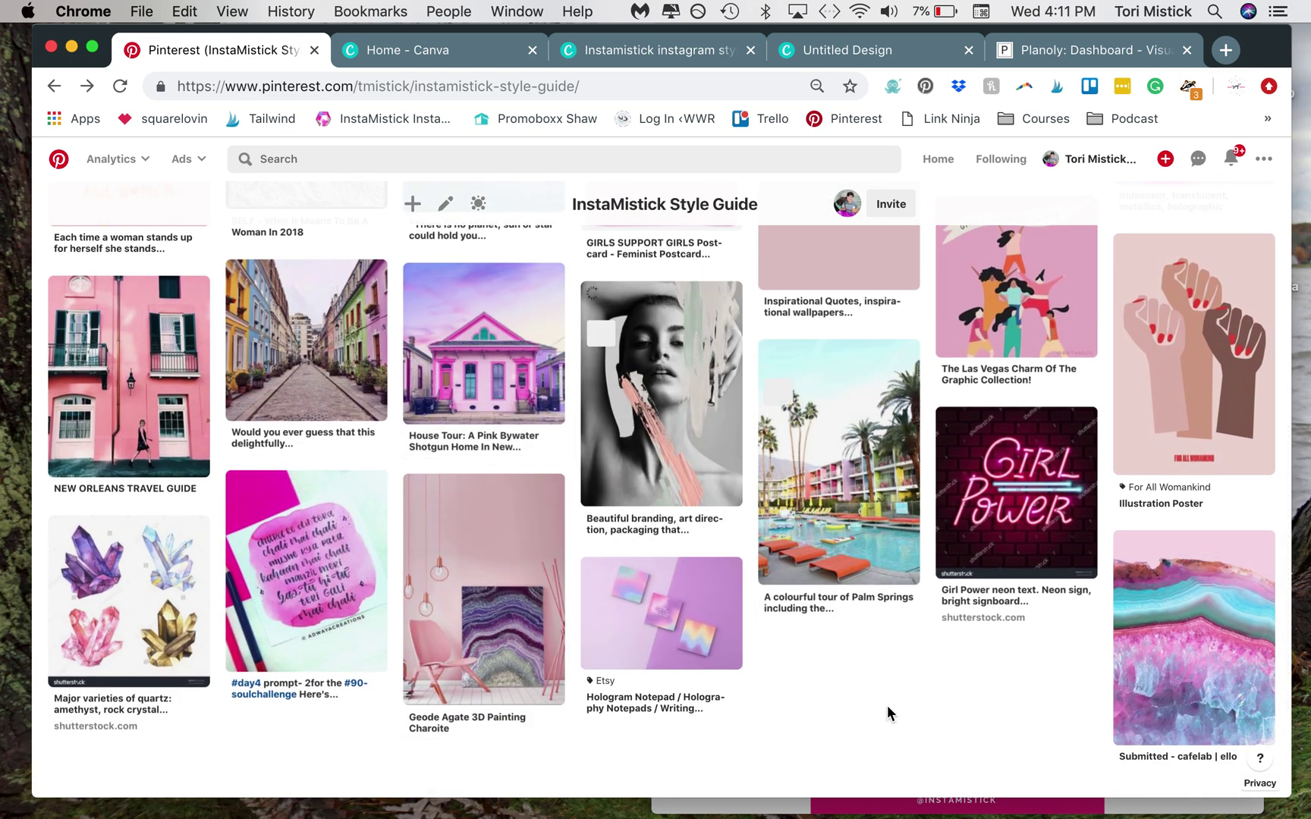
scroll(745, 686, "up", 4)
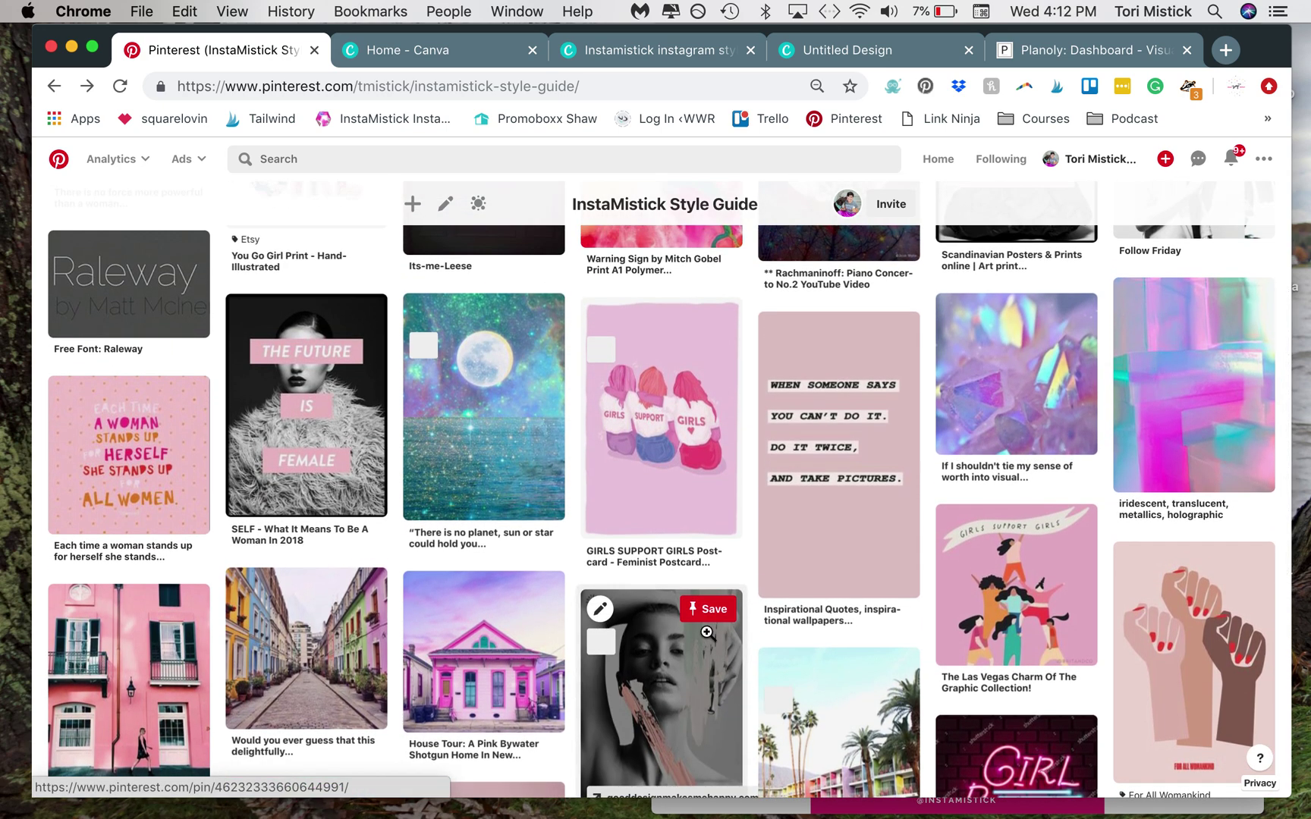
Step: Return to the Planoly dashboard, dismiss the low battery notification and close the "The Future Is Female" post
left_click(1067, 48)
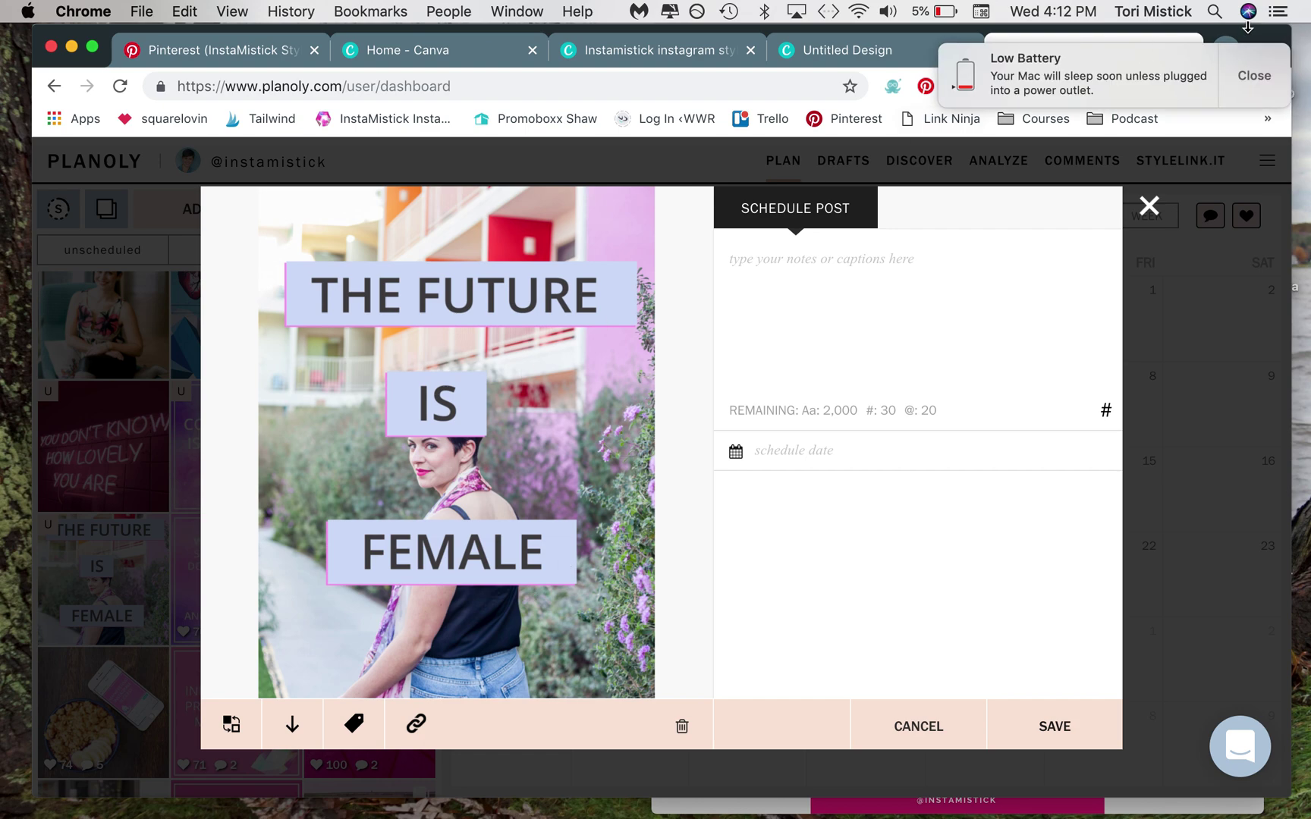
left_click(1253, 77)
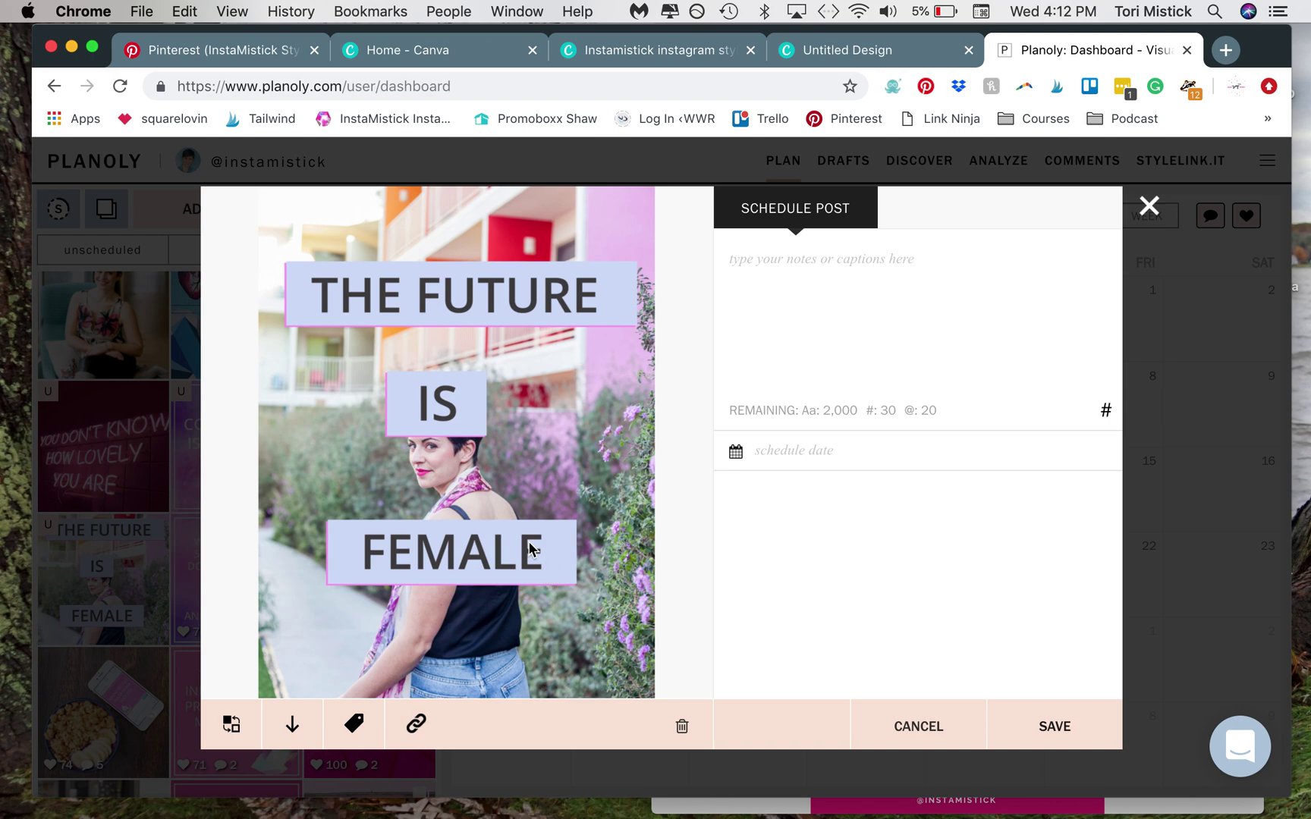
left_click(1151, 207)
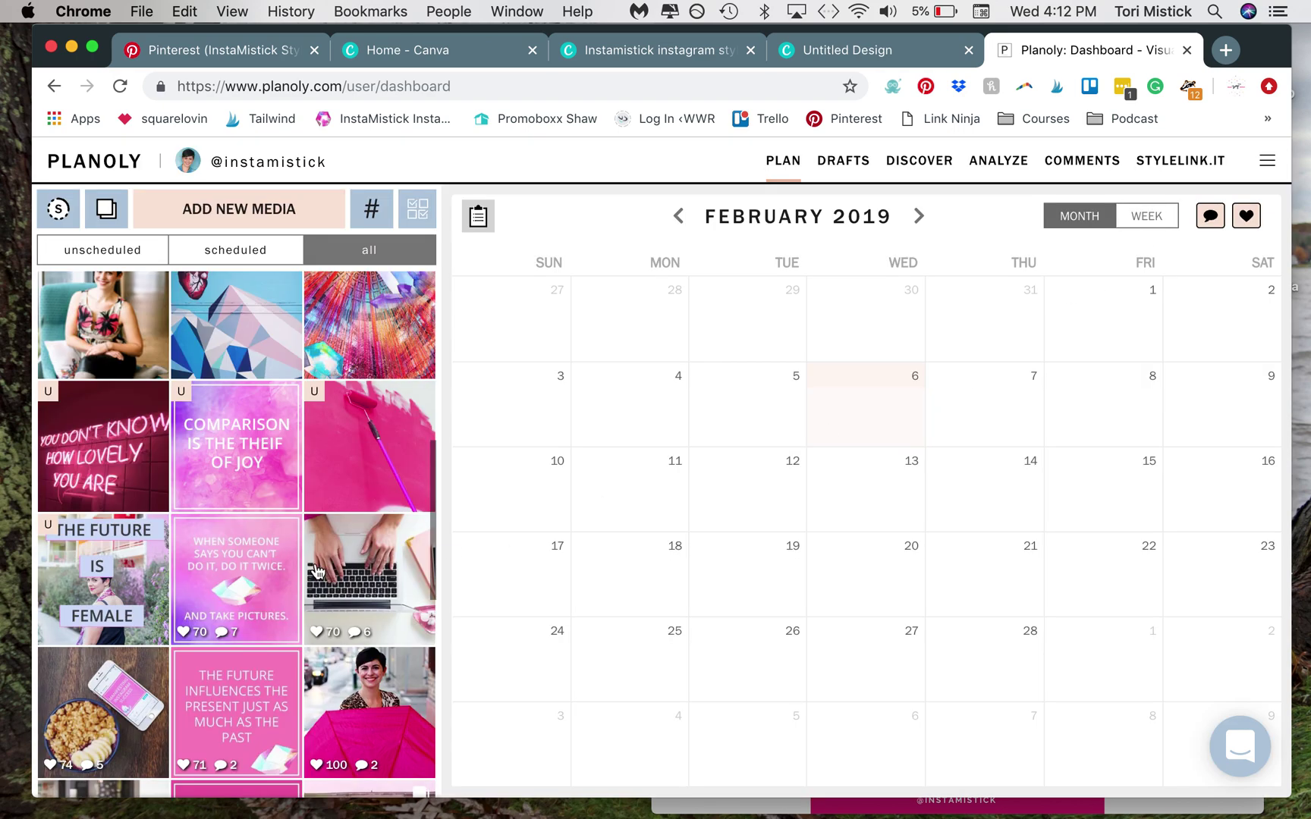
Step: View the unscheduled pink paint roller and crystal artwork images from the media grid, closing each post
scroll(317, 573, "up", 3)
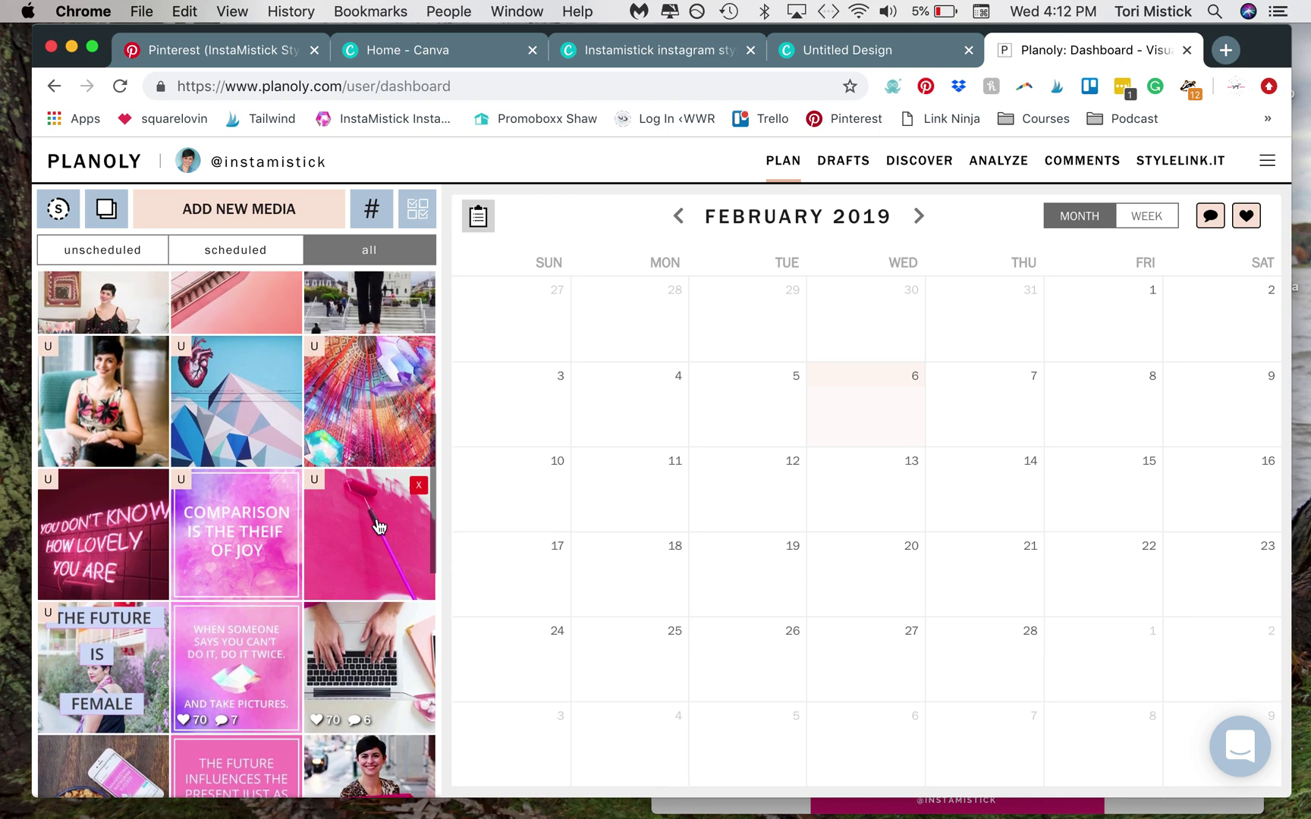
left_click(377, 533)
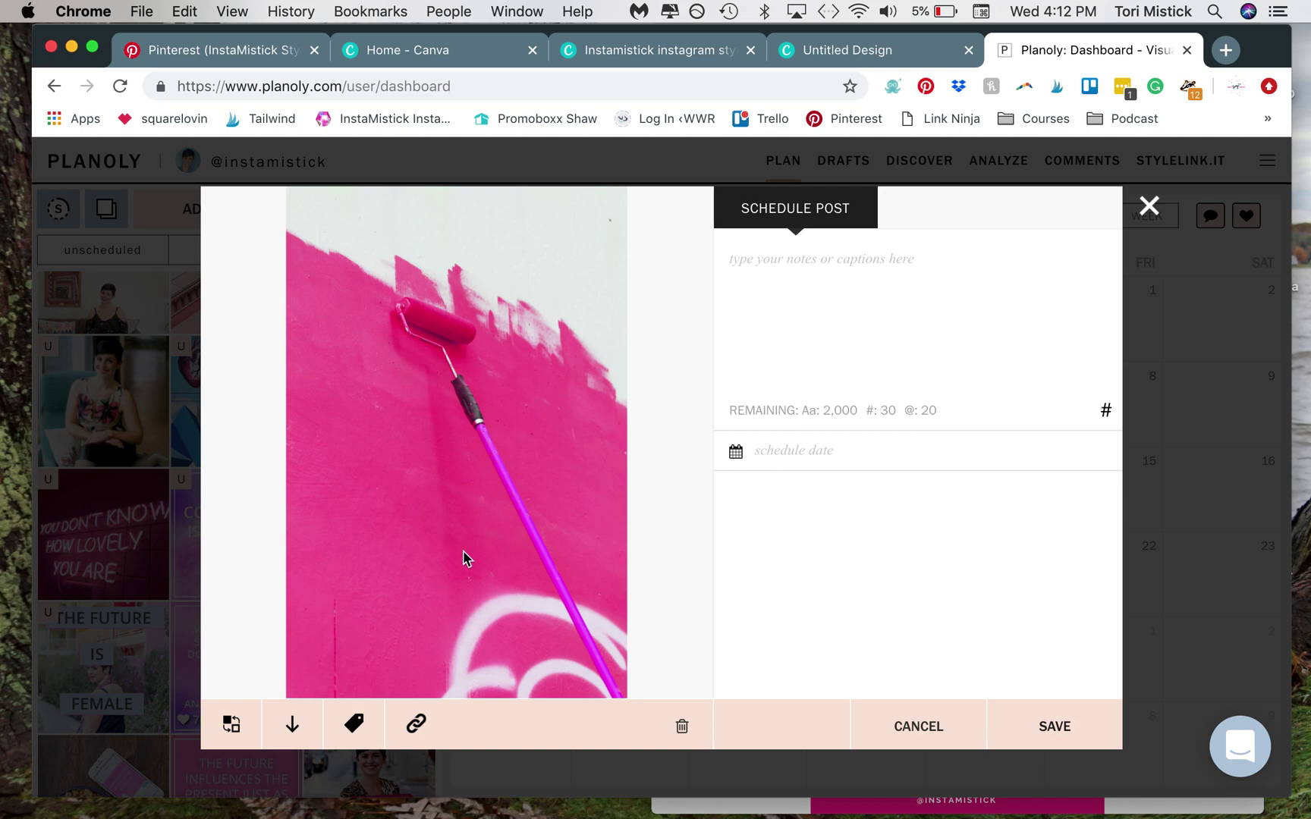
left_click(1149, 208)
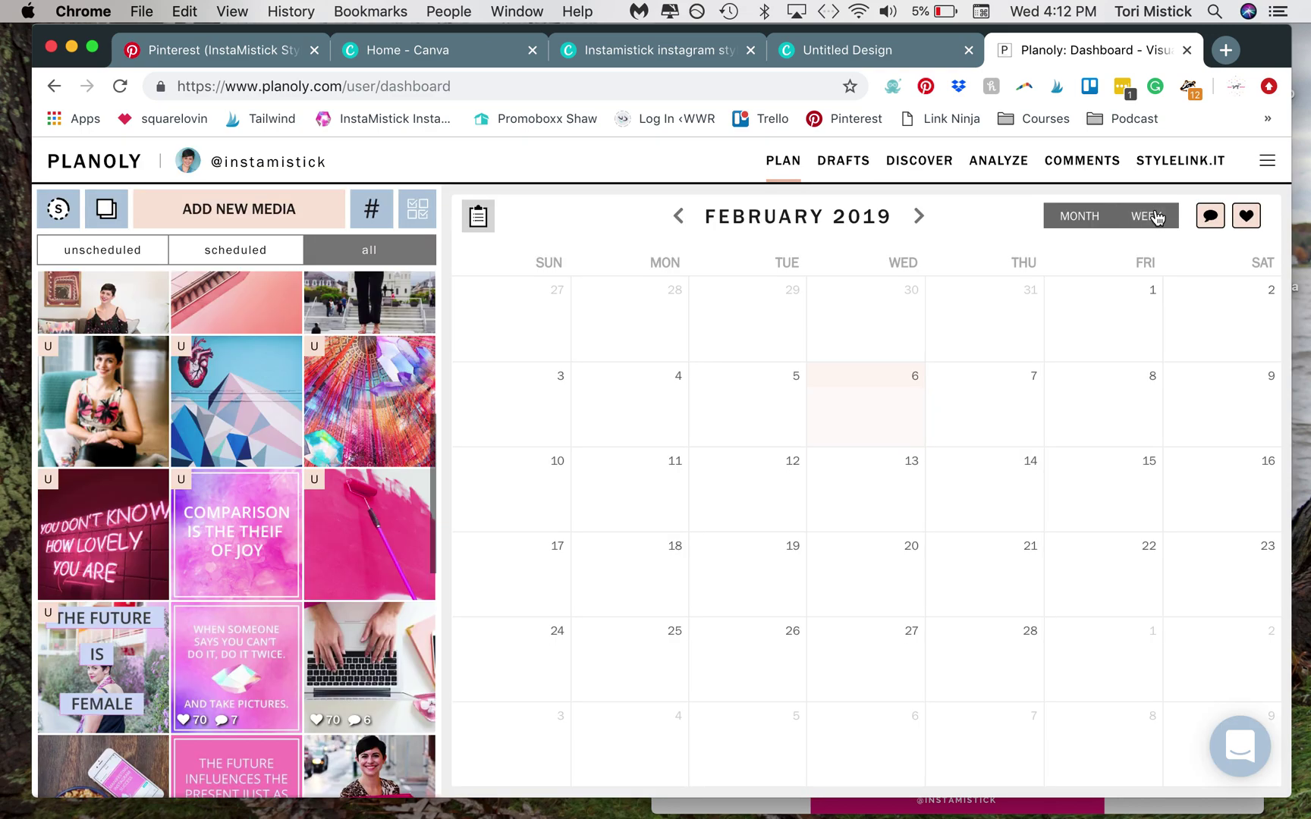
scroll(267, 731, "up", 1)
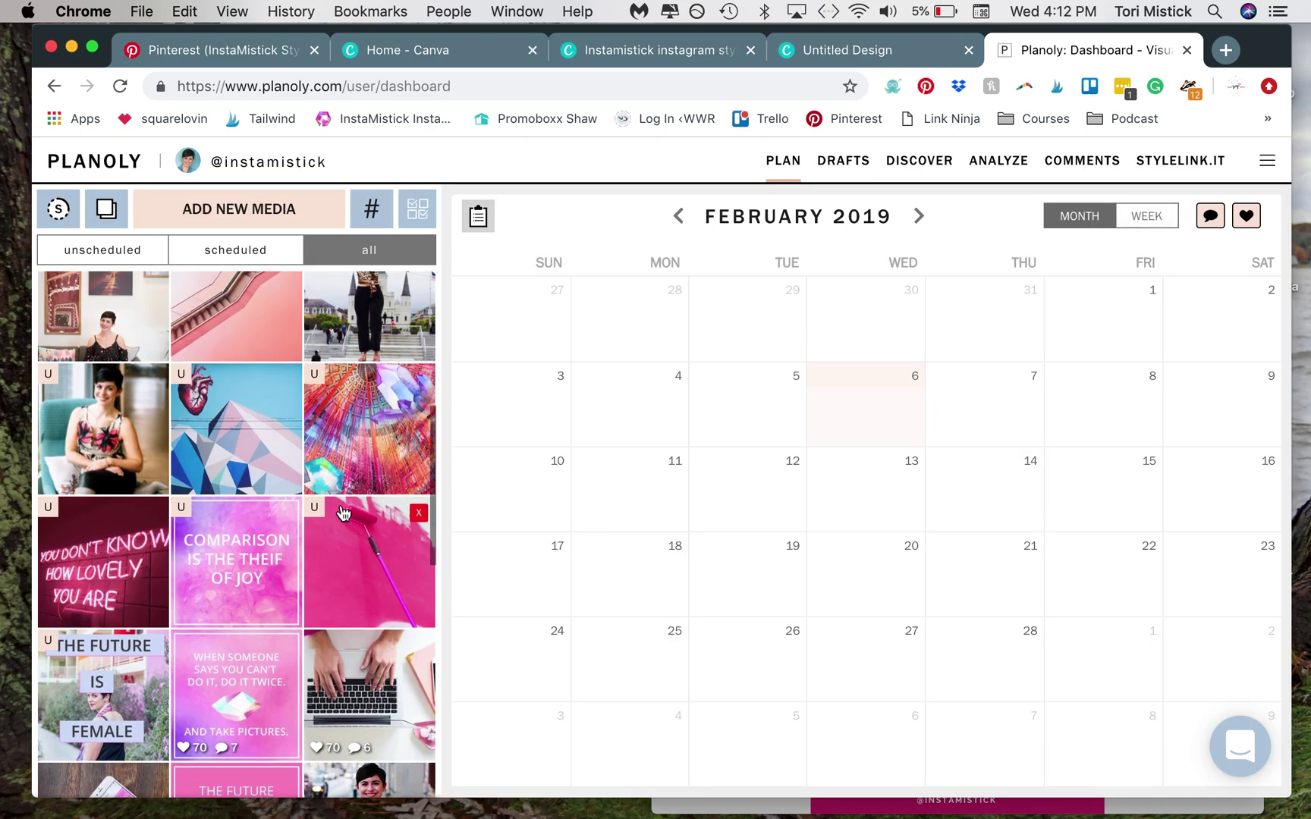
left_click(370, 423)
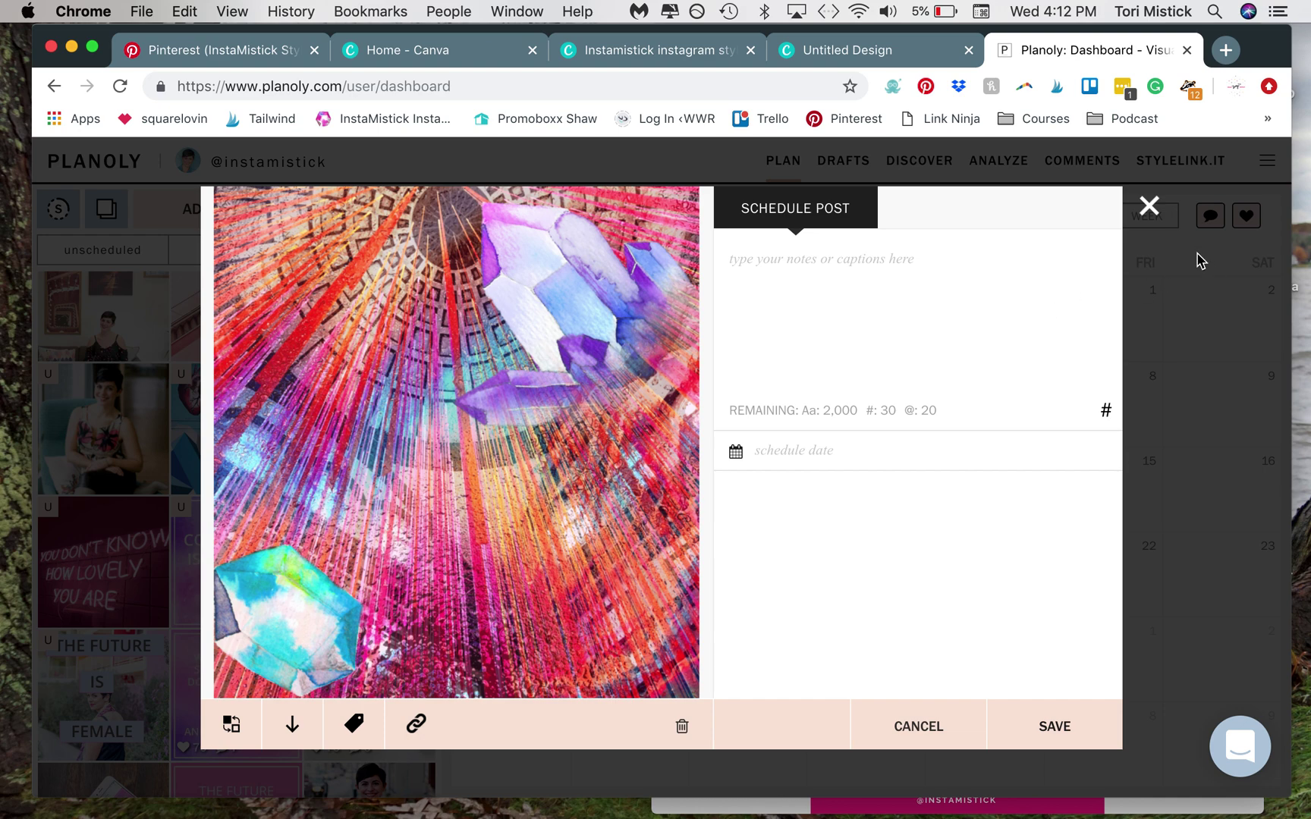
left_click(1163, 217)
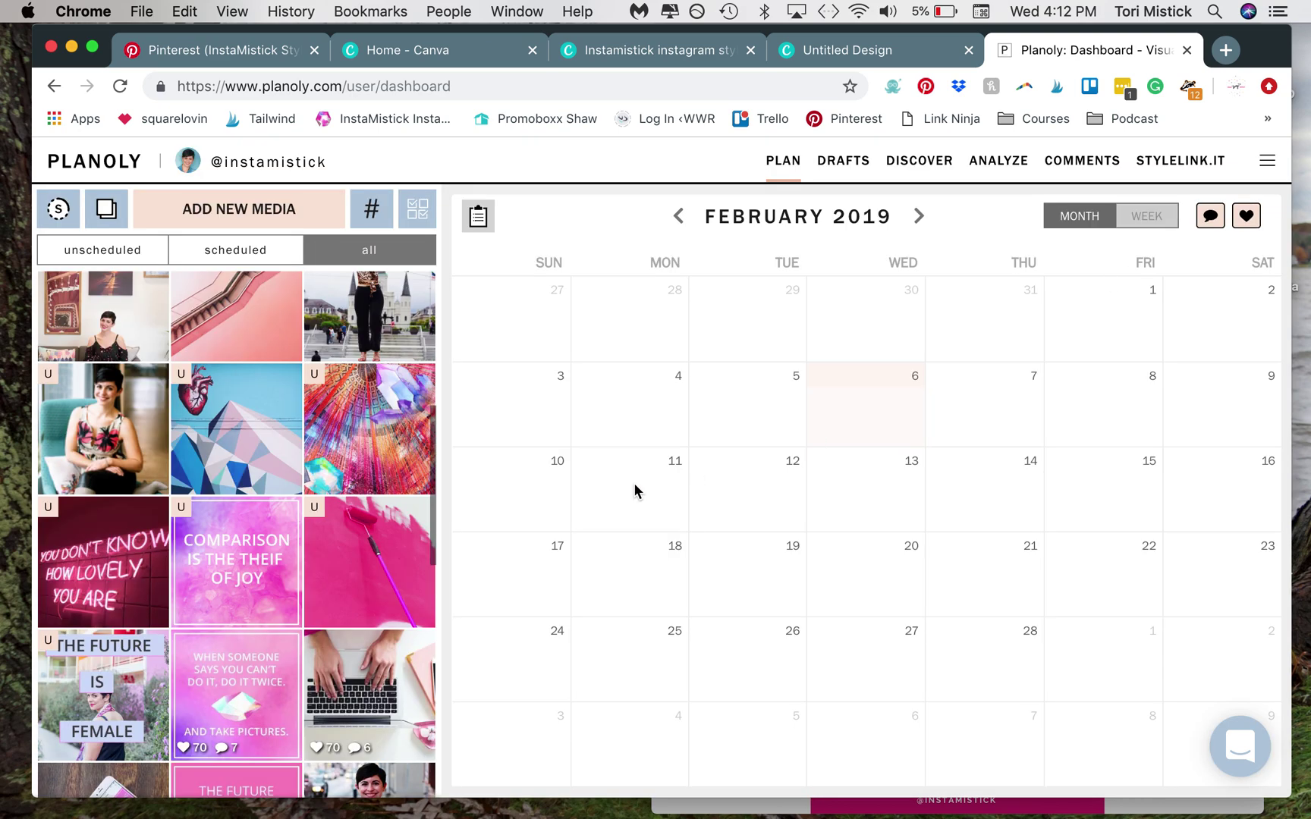
Step: Move the browser window lower and place the Preview window with Instamistick instagram style guide.png in front of it
scroll(380, 605, "down", 2)
scroll(379, 605, "down", 1)
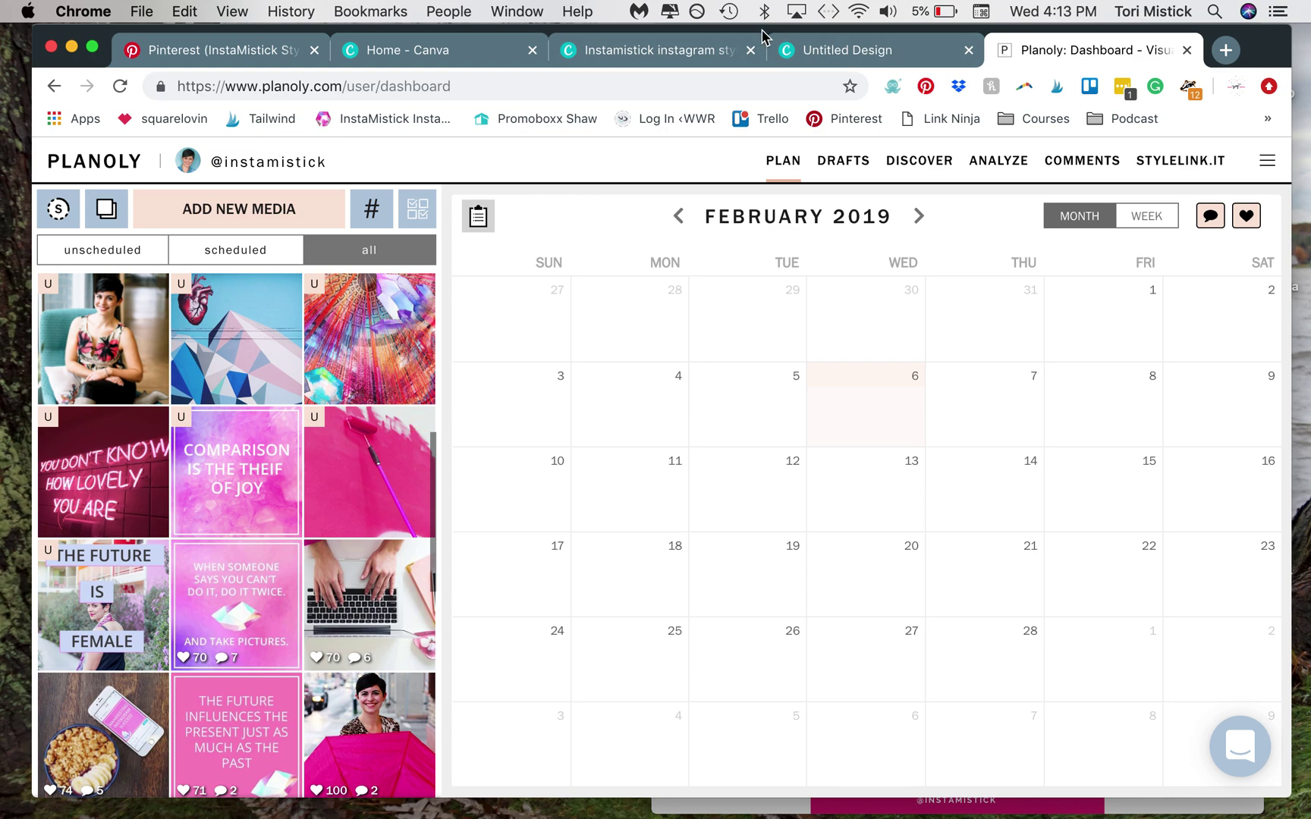
left_click_drag(767, 41, 779, 146)
left_click(960, 30)
left_click_drag(960, 31, 662, 57)
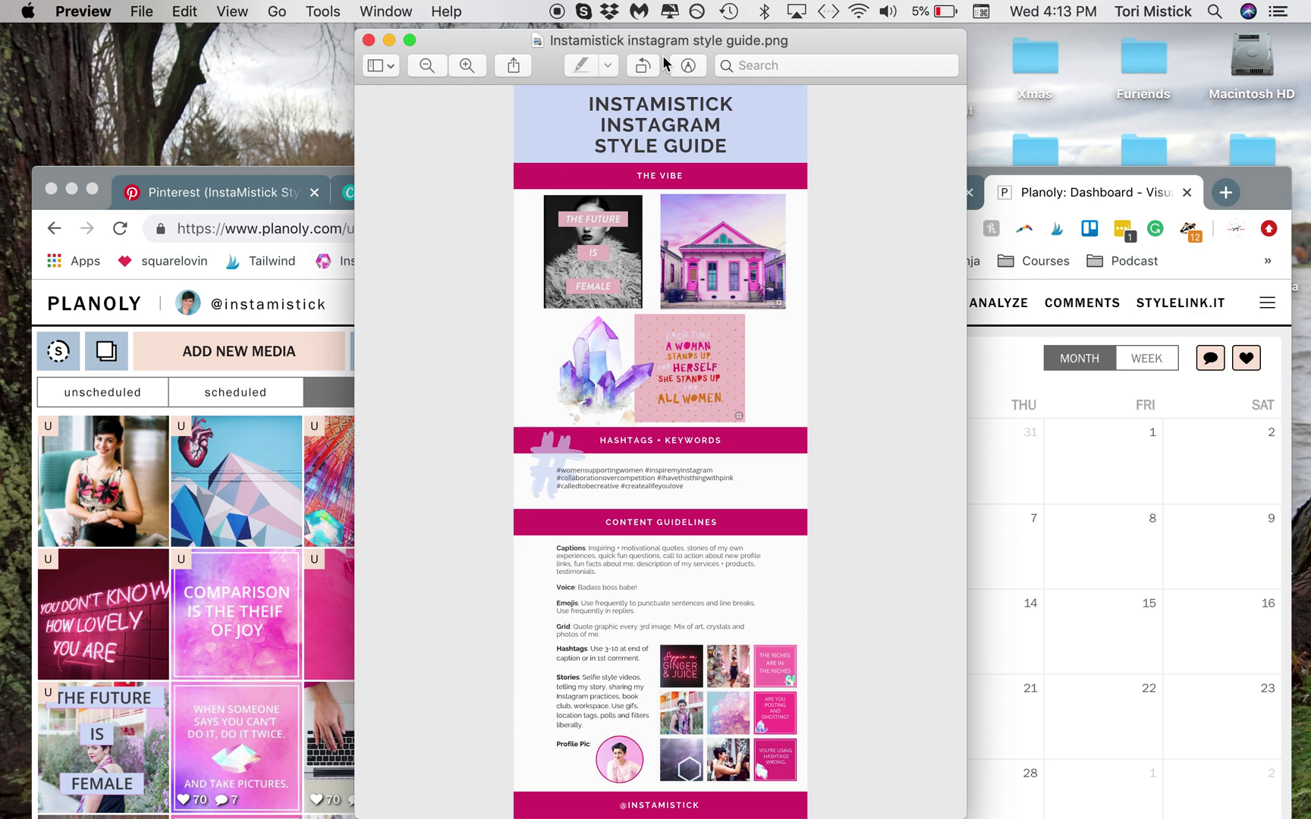